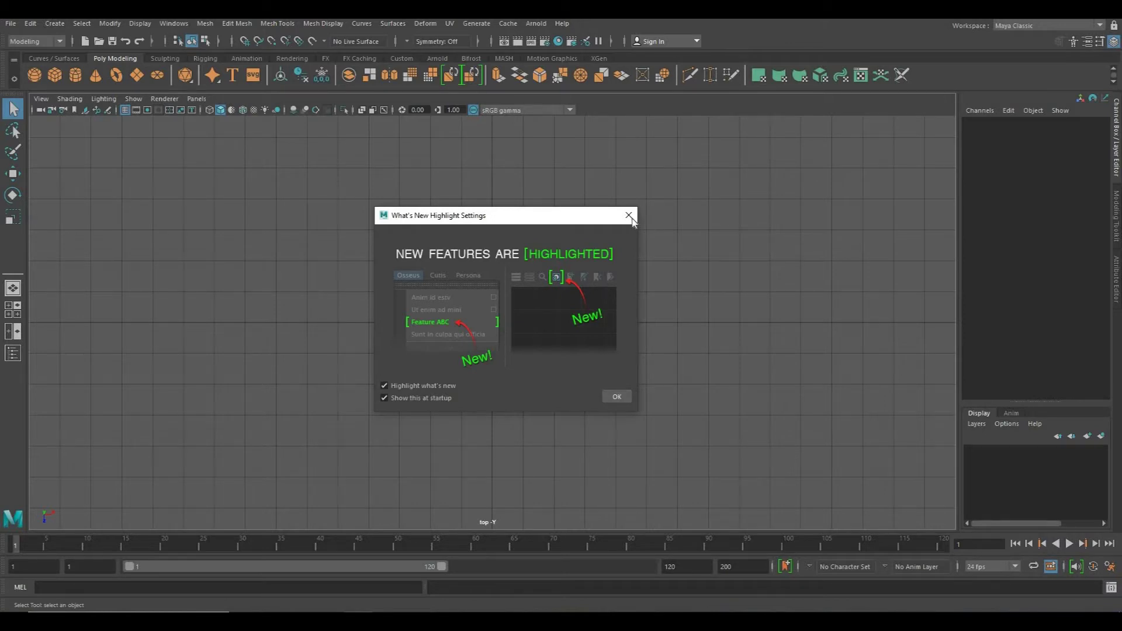
Dismiss the new-features highlight dialog and show the can and reference image in the perspective view
left_click(629, 215)
key("space")
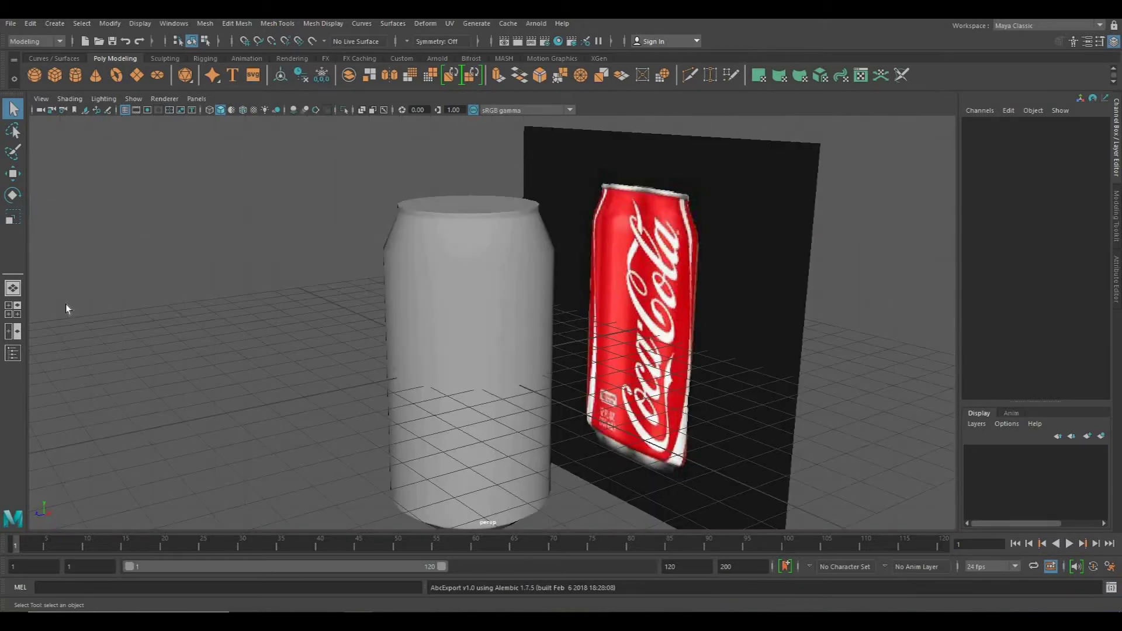
left_click(12, 310)
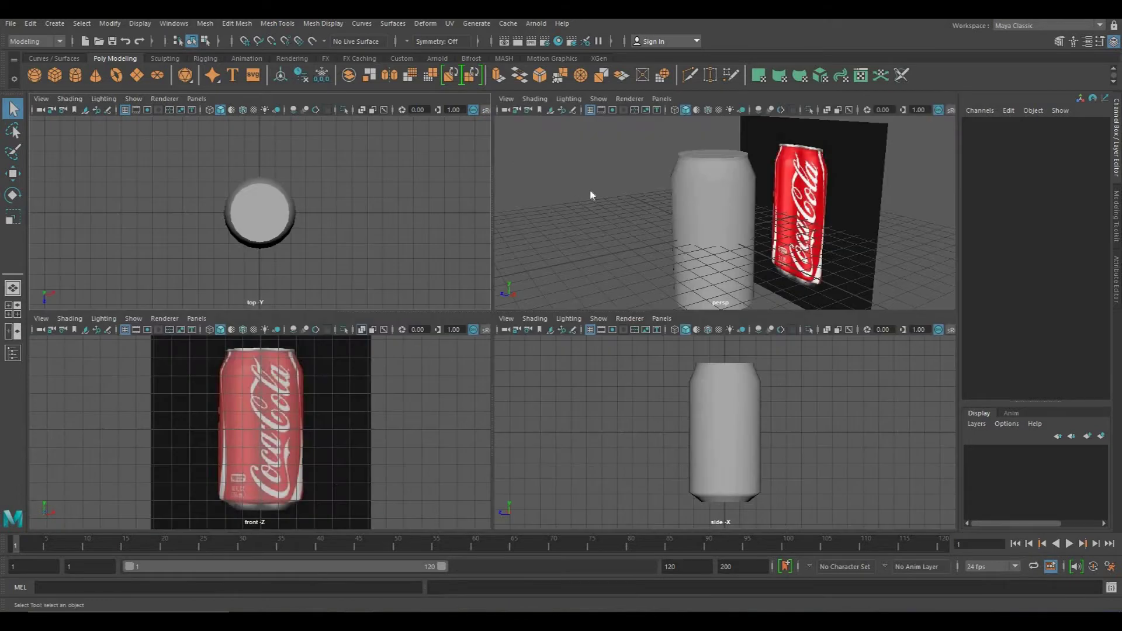
key("space")
left_click_drag(616, 332, 851, 313, "alt")
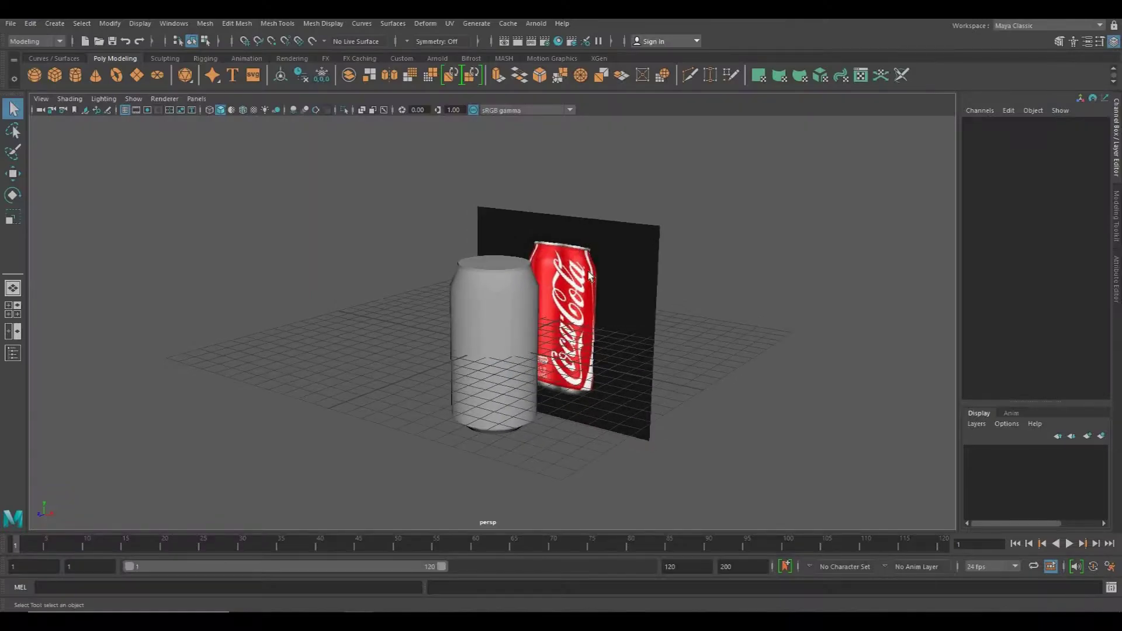
Select the can cylinder in front of the reference image and examine its top rim
left_click(591, 276)
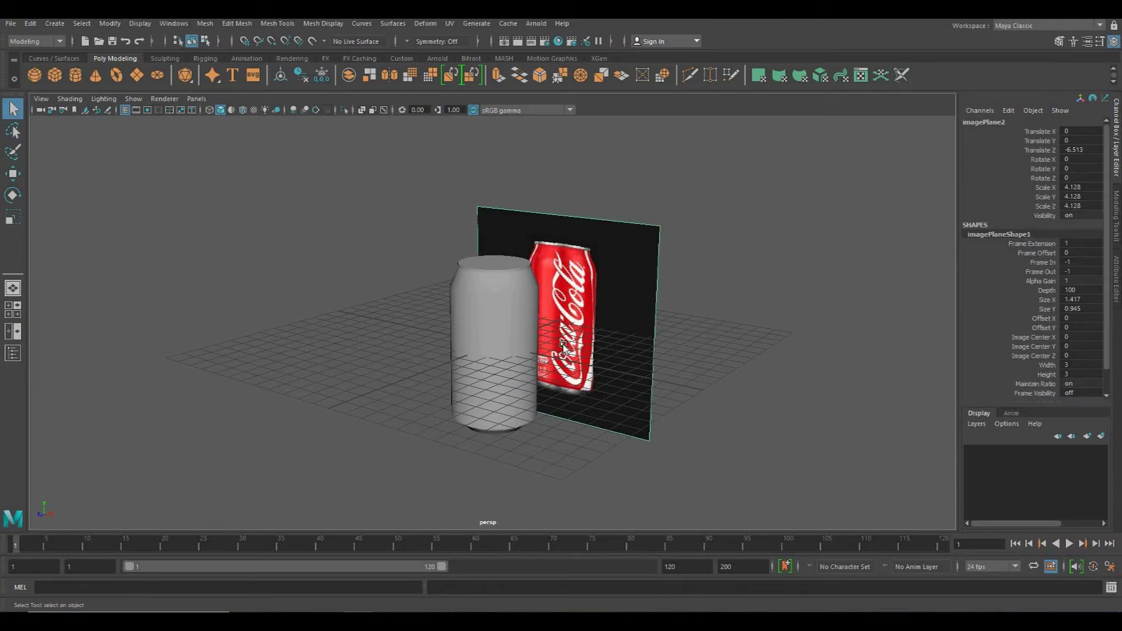
key("w")
left_click_drag(652, 291, 493, 275, "alt")
left_click(526, 310)
left_click(693, 271)
right_click_drag(493, 276, 519, 329, "alt")
middle_click_drag(519, 329, 513, 345, "alt")
left_click(574, 310)
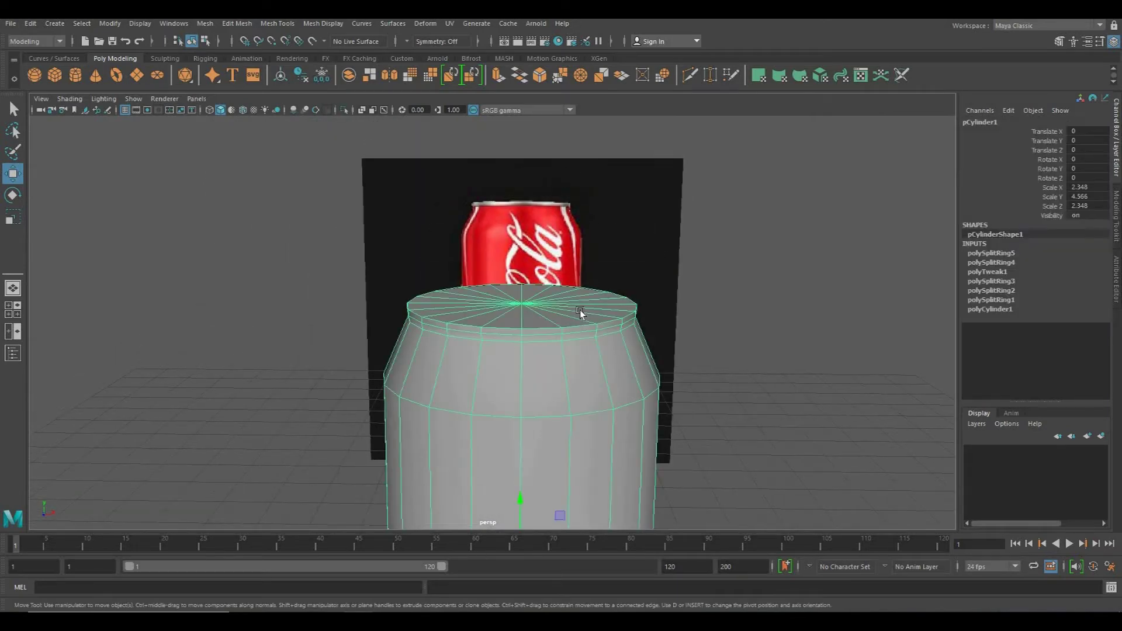
scroll(580, 311, "up", 5)
left_click_drag(565, 304, 459, 328, "alt")
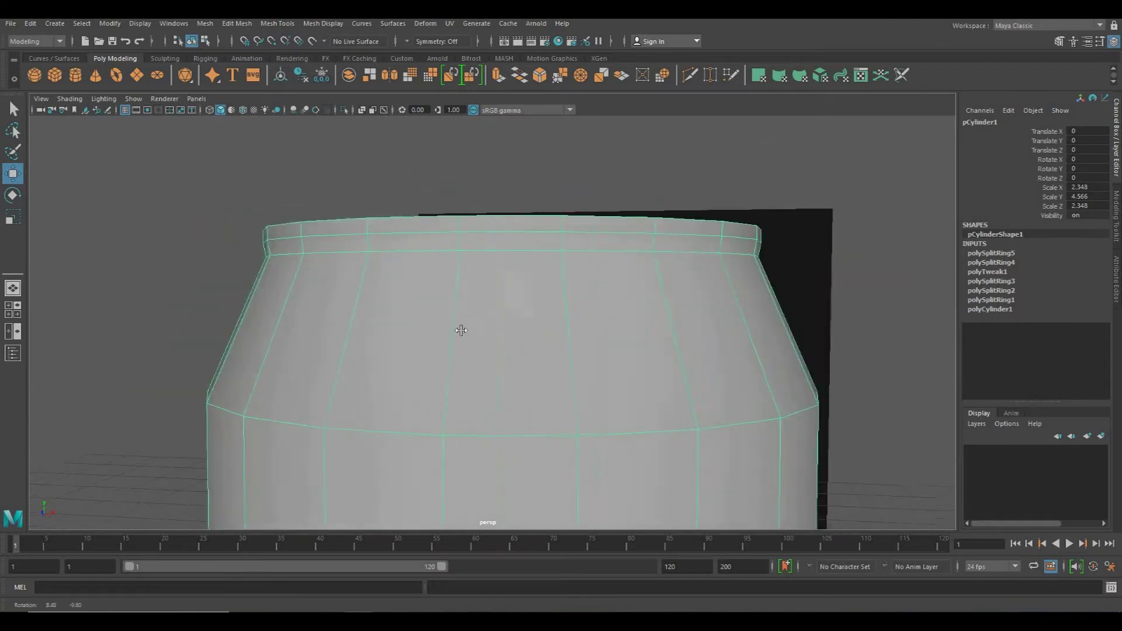
Compare the can's profile with the reference image in the four-view layout and the front view
key("space")
key("space")
key("space")
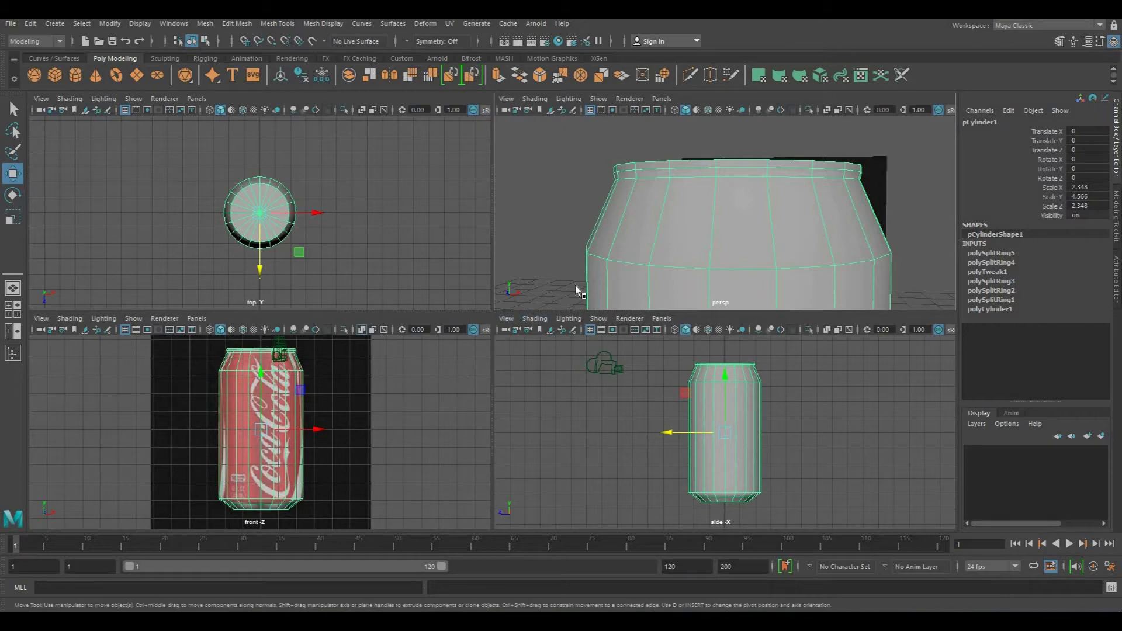
key("space")
key("space")
key("space")
key("space")
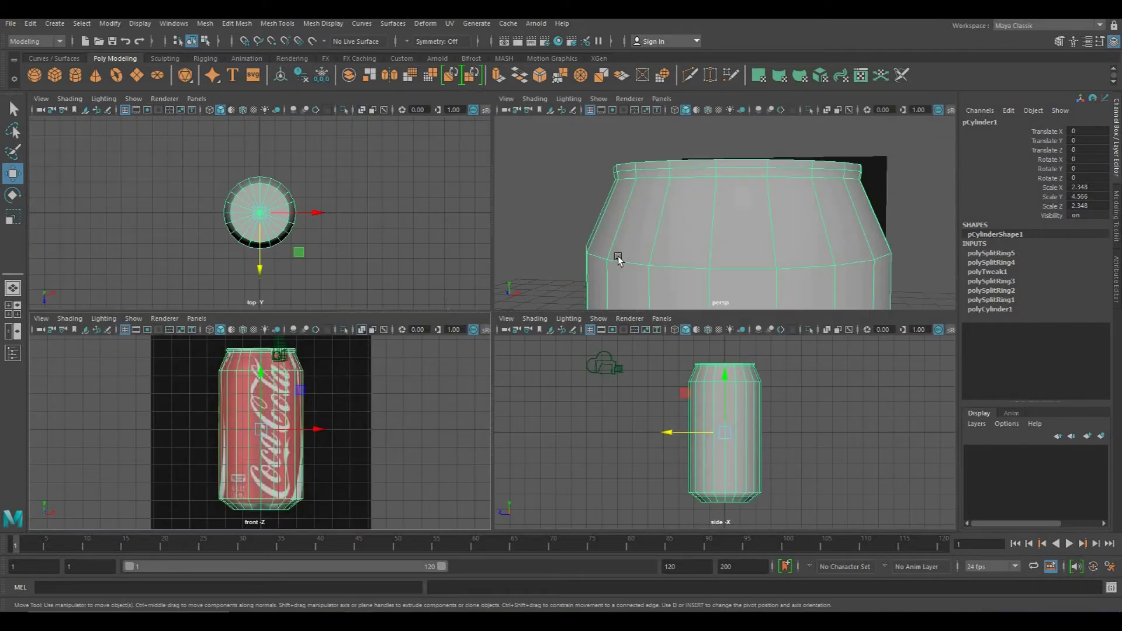
key("space")
scroll(508, 321, "up", 8)
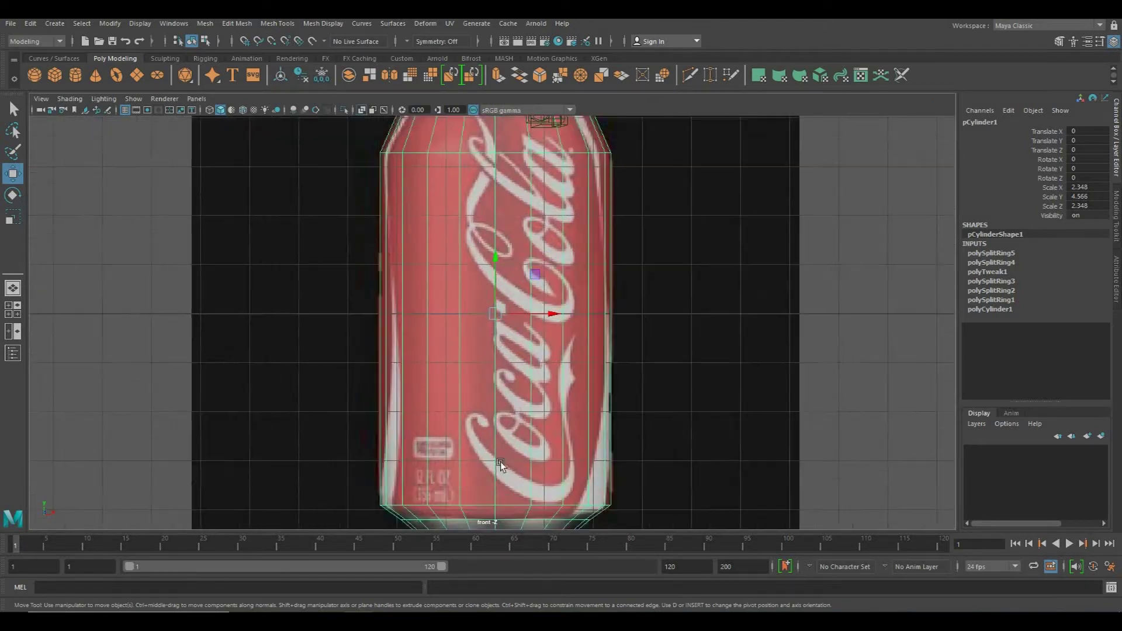
key("space")
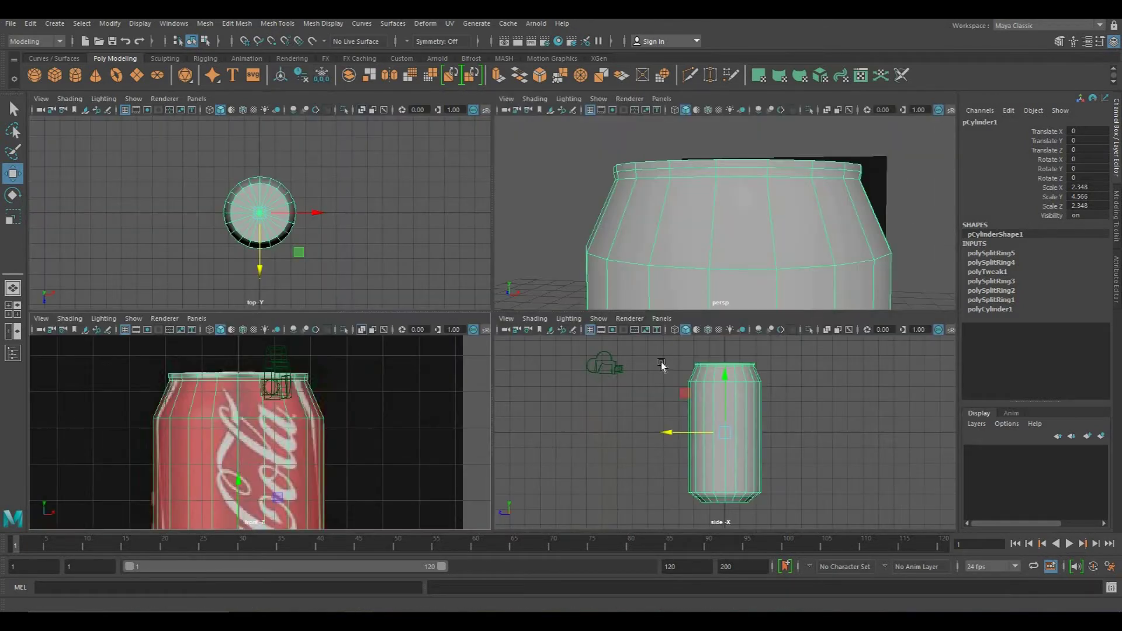
Select the can's top two vertex rings in the side view and scale them slightly outward
key("space")
scroll(467, 281, "down", 1)
scroll(514, 277, "up", 1)
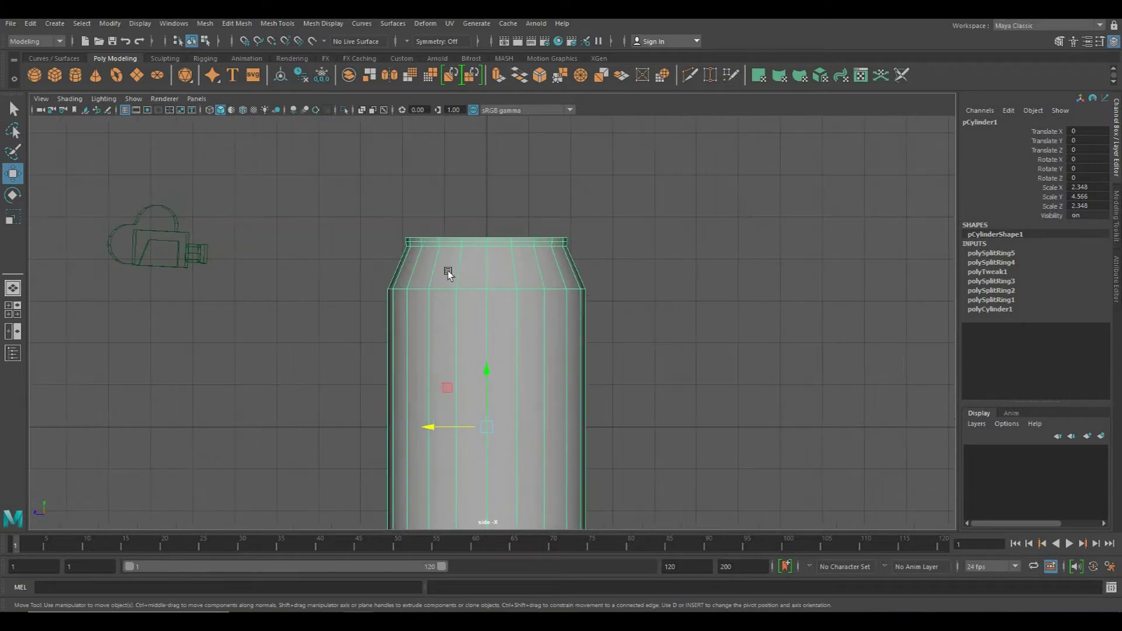
right_click_drag(490, 270, 453, 281)
scroll(495, 381, "up", 3)
middle_click_drag(496, 273, 495, 388, "alt")
scroll(485, 362, "up", 3)
left_click_drag(233, 270, 709, 312)
key("r")
left_click_drag(478, 303, 481, 303)
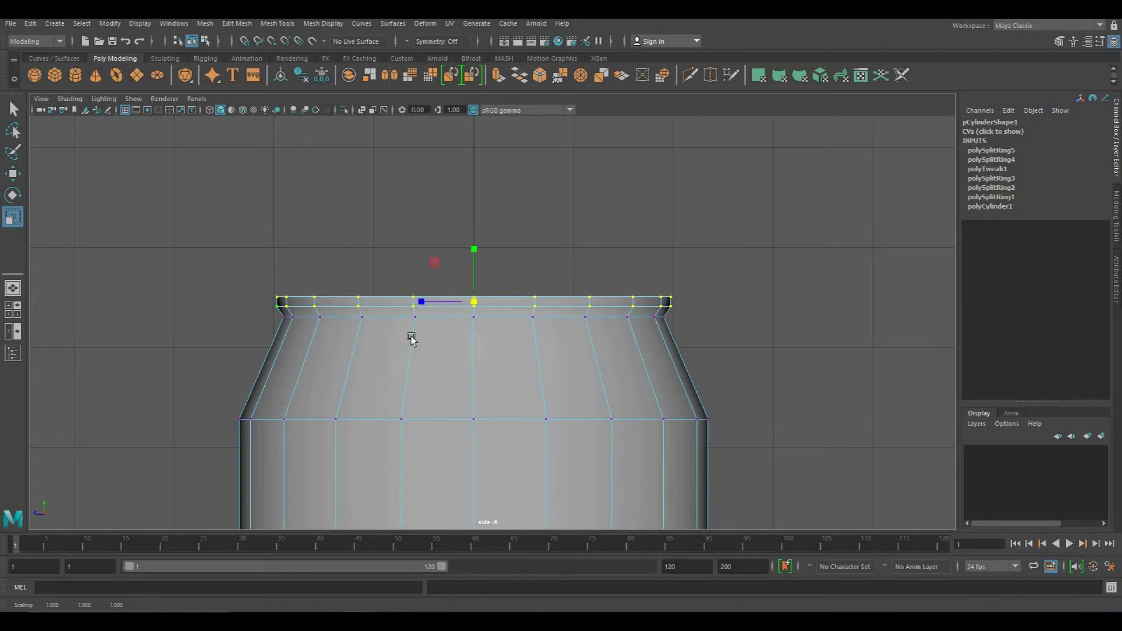
Move the third vertex ring from the top up to just beneath the rim and scale it slightly inward
left_click_drag(773, 343, 260, 310)
key("w")
left_click_drag(472, 272, 472, 265)
key("r")
left_click_drag(470, 315, 468, 316)
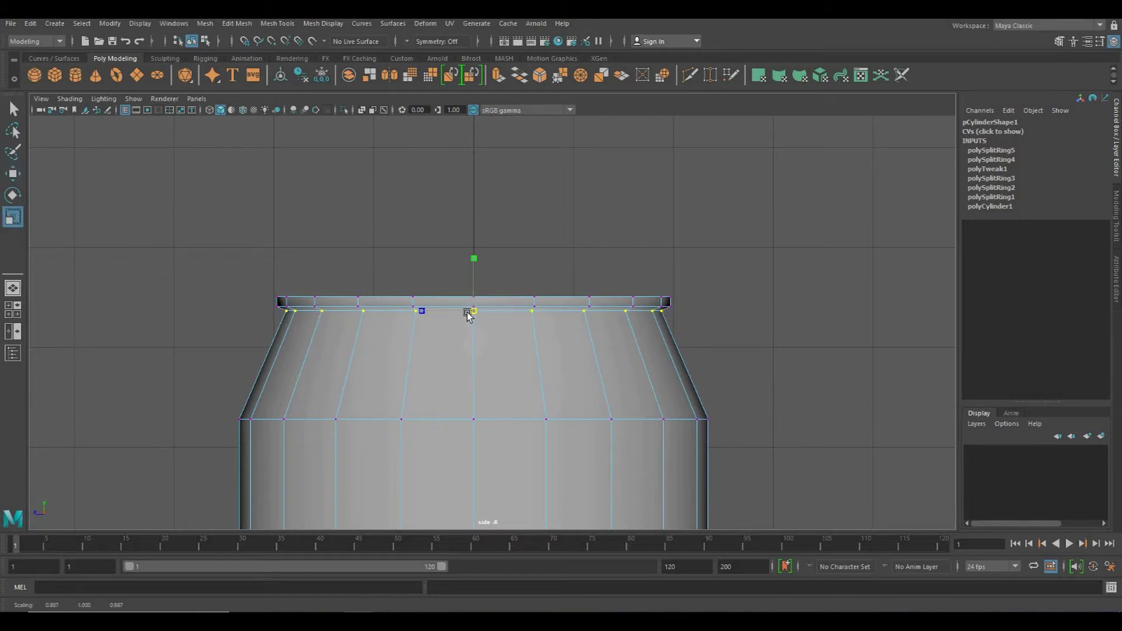
left_click(650, 243)
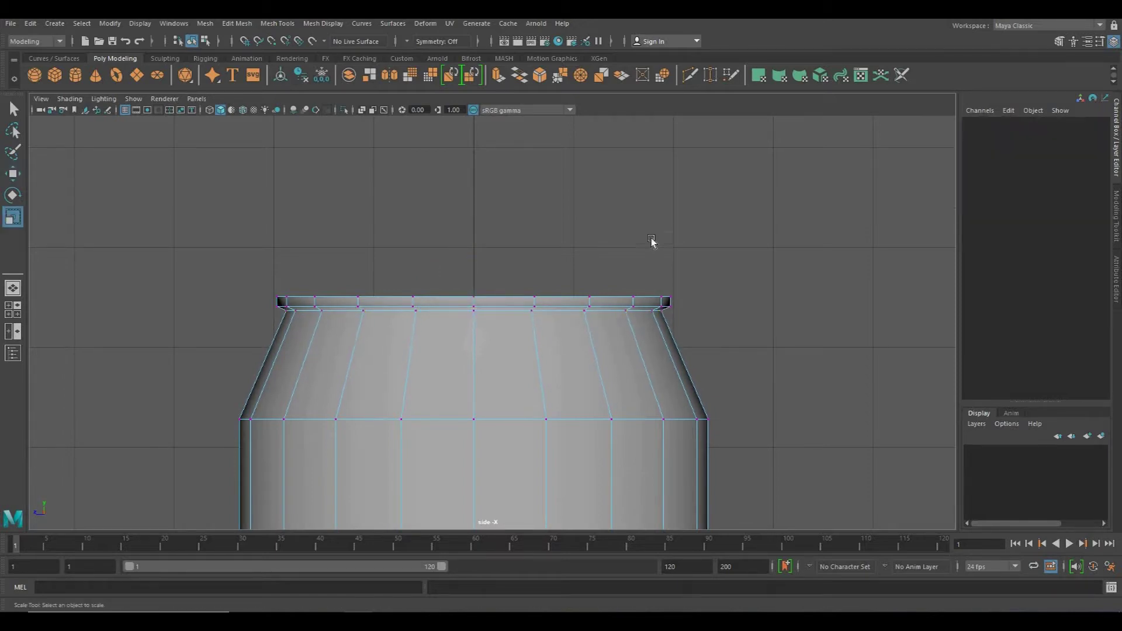
Select all the triangular faces of the can's top cap in the perspective view
key("space")
key("space")
left_click_drag(767, 186, 638, 256, "alt")
right_click_drag(638, 256, 619, 266)
left_click_drag(619, 265, 534, 295, "alt")
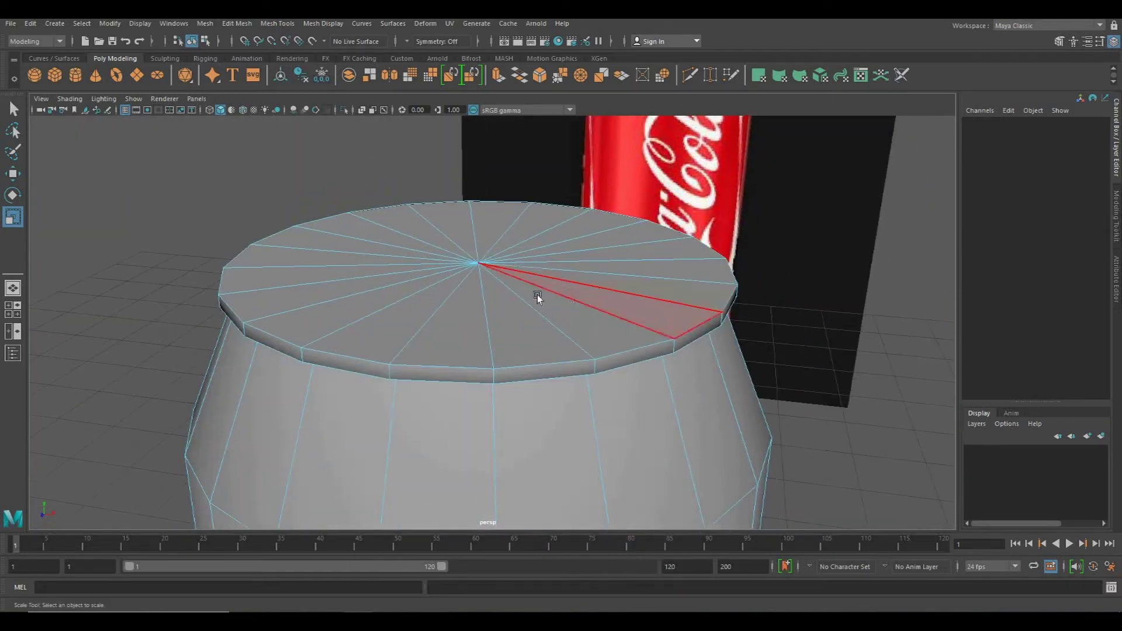
left_click(421, 232)
left_click(373, 229, "shift")
left_click(301, 255, "shift")
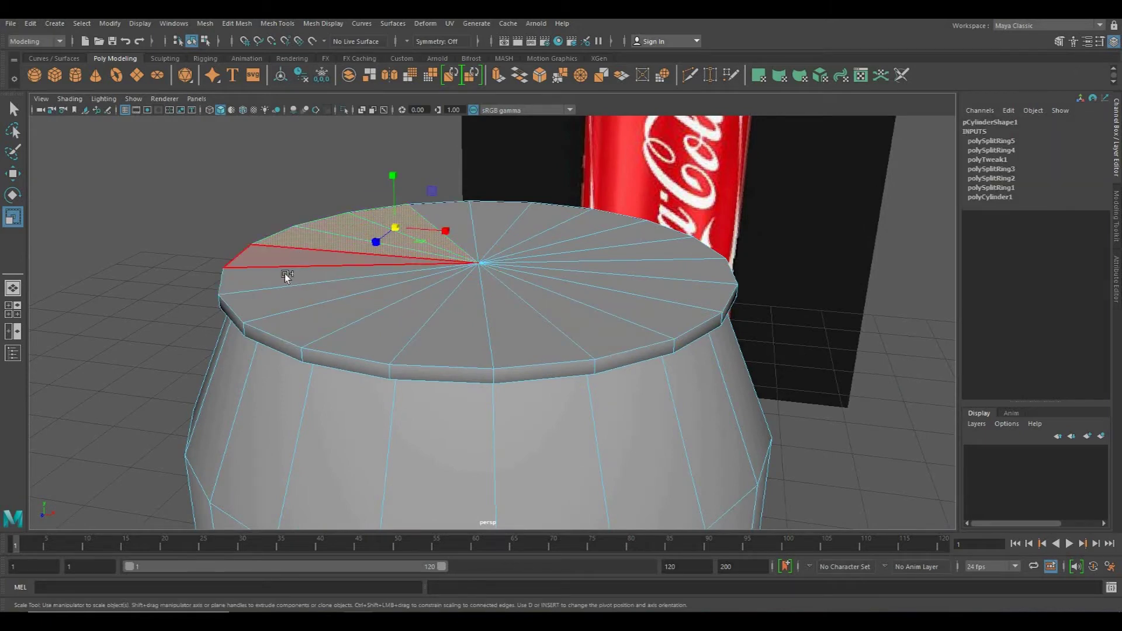
left_click(285, 273, "shift")
left_click(303, 297, "shift")
left_click(346, 308, "shift")
left_click(399, 317, "shift")
left_click(462, 319, "shift")
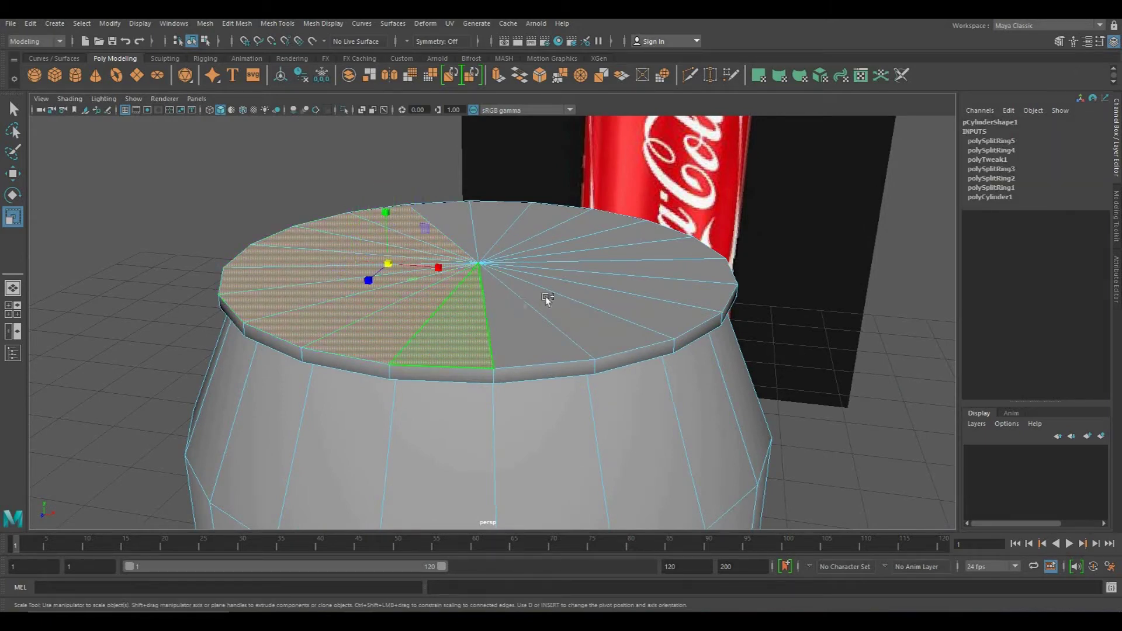
left_click(526, 327, "shift")
left_click(579, 309, "shift")
left_click(613, 296, "shift")
left_click(639, 264, "shift")
left_click(628, 238, "shift")
left_click(603, 224, "shift")
left_click(536, 218, "shift")
left_click(449, 212, "shift")
left_click(499, 208, "shift")
left_click(690, 252, "shift")
Remove the stray side face from the selection and connect the top cap faces with a new edge ring
left_click_drag(702, 267, 739, 267, "alt")
middle_click_drag(739, 267, 517, 366, "alt")
scroll(562, 316, "up", 3)
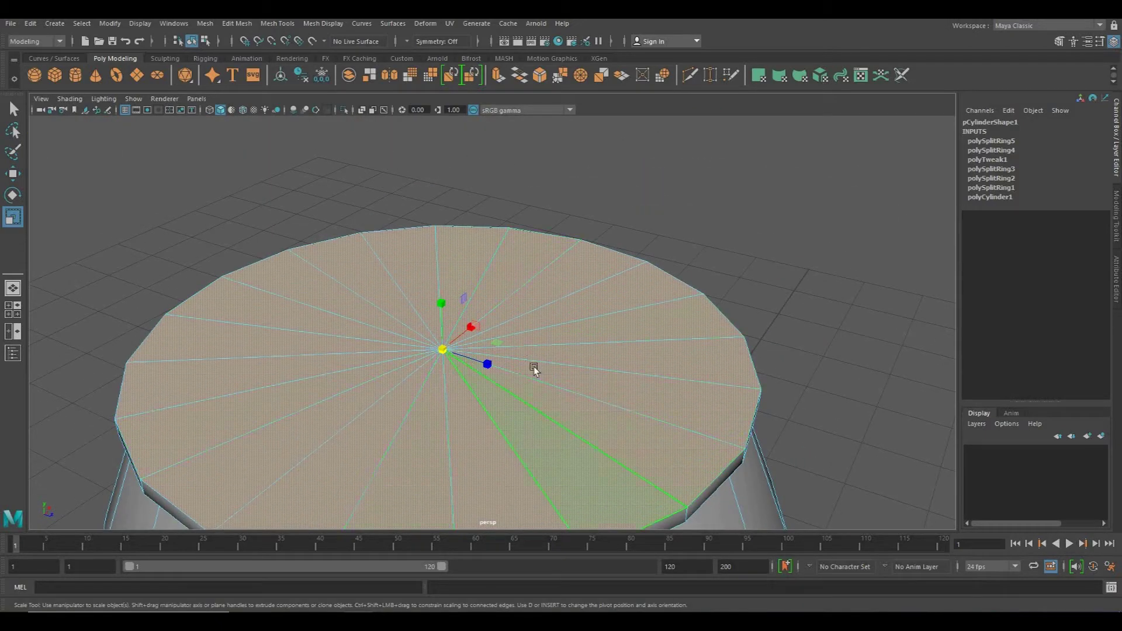
scroll(573, 310, "down", 5)
left_click_drag(448, 308, 731, 376, "alt")
scroll(704, 357, "up", 5)
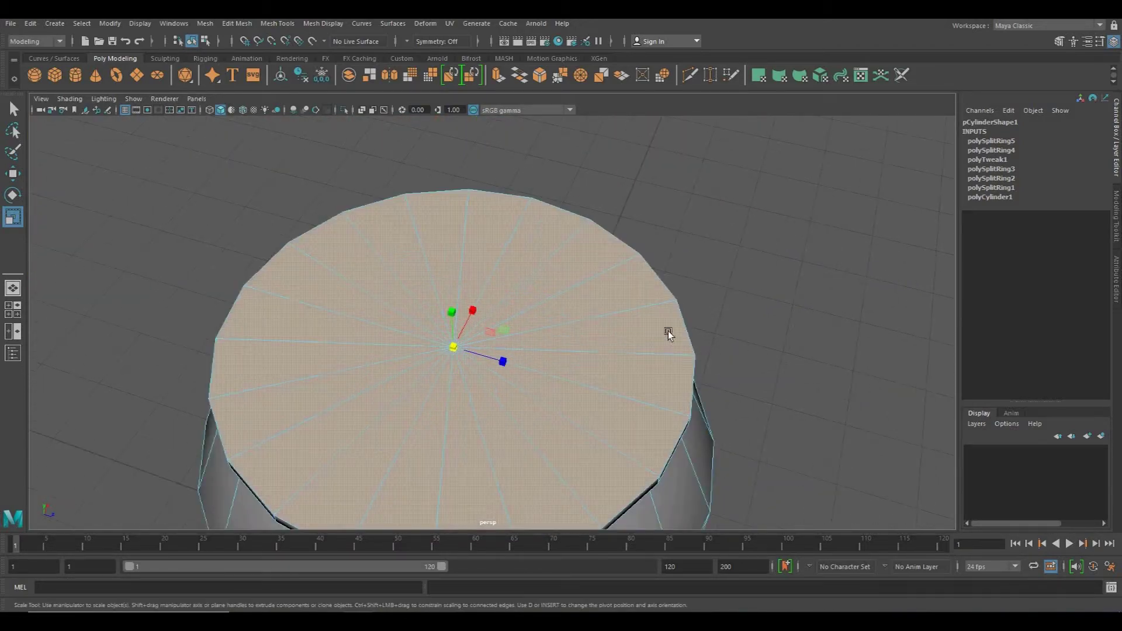
left_click_drag(669, 334, 642, 327, "alt")
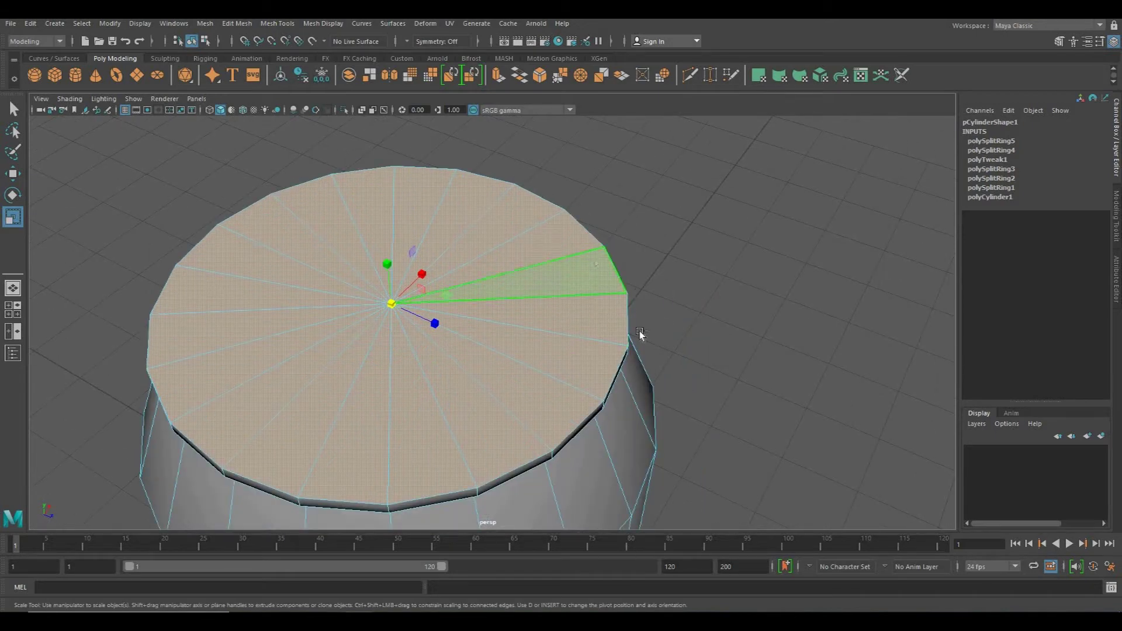
left_click_drag(620, 339, 477, 351, "alt")
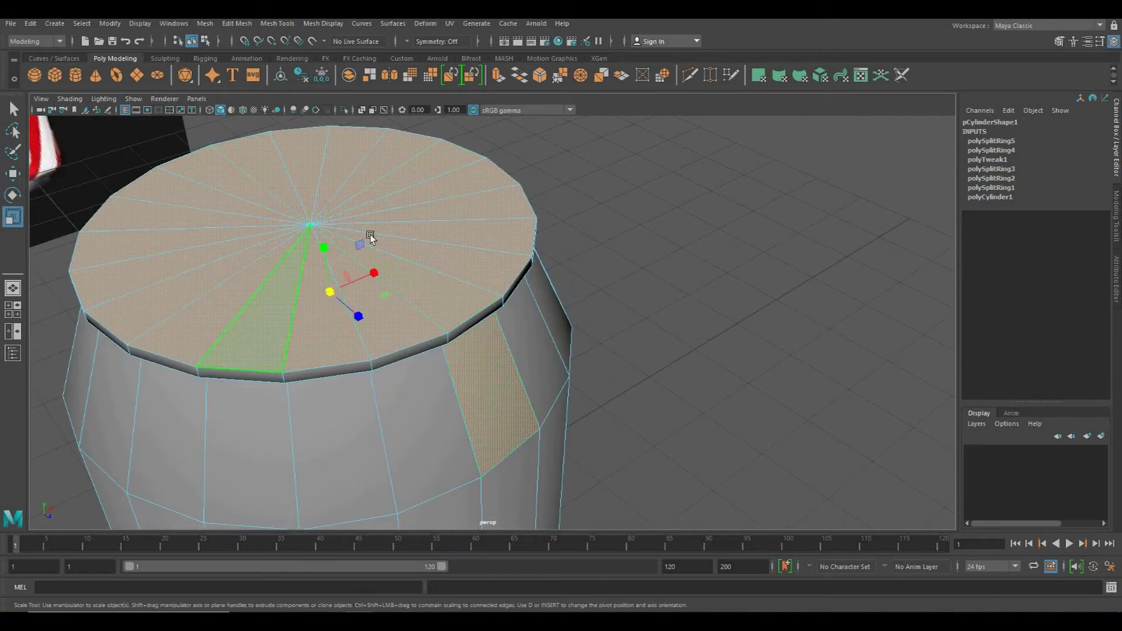
left_click(501, 383, "ctrl")
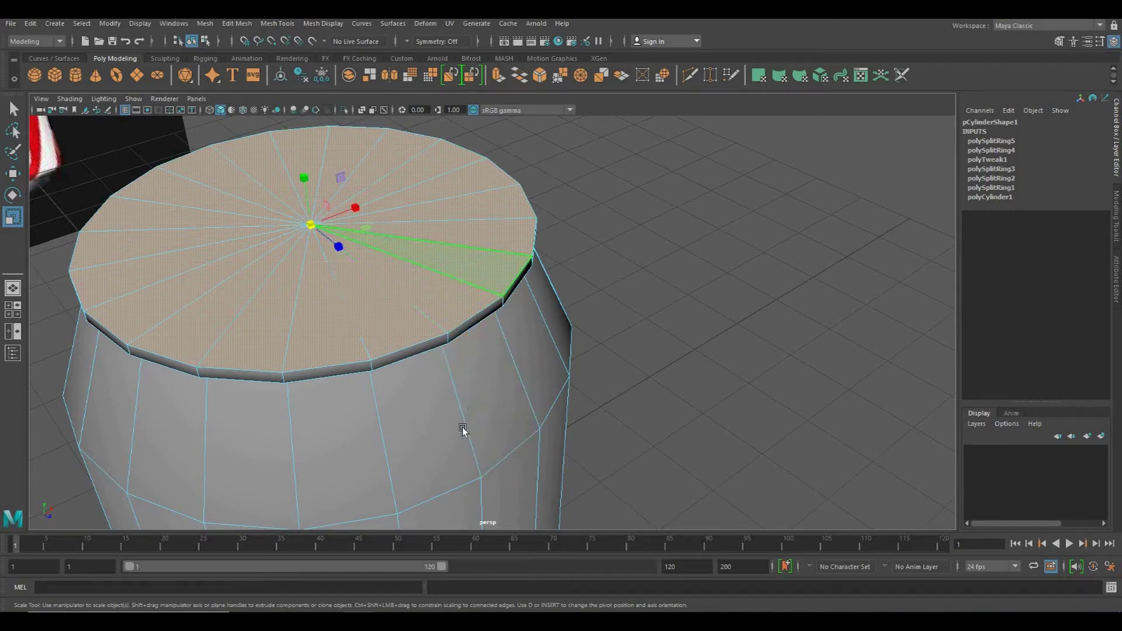
left_click_drag(508, 395, 507, 396, "alt")
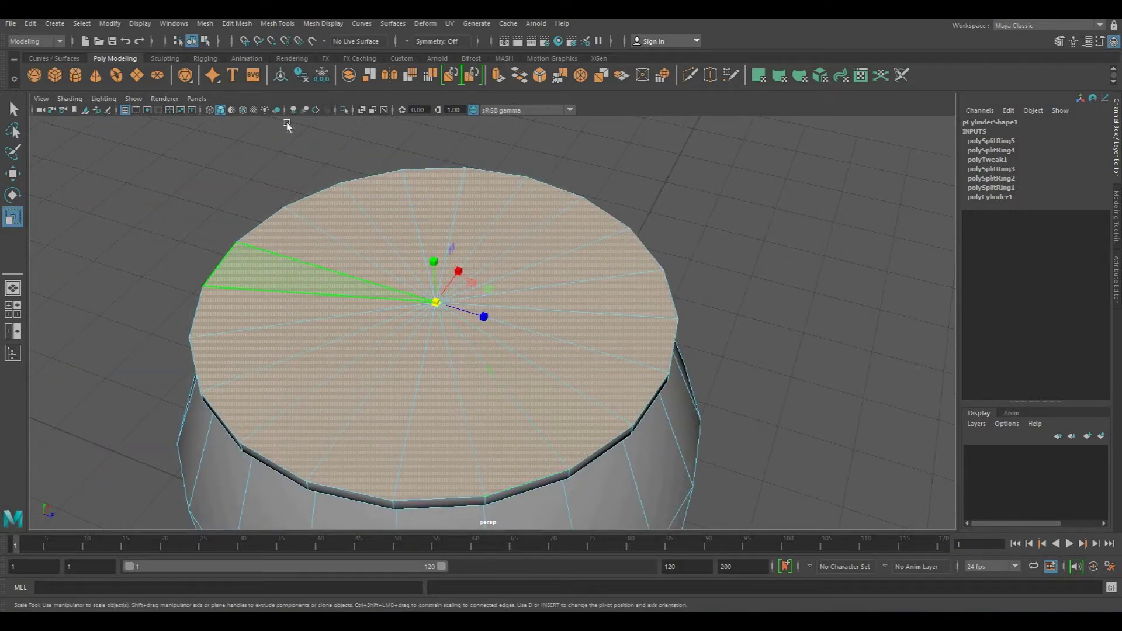
left_click(237, 24)
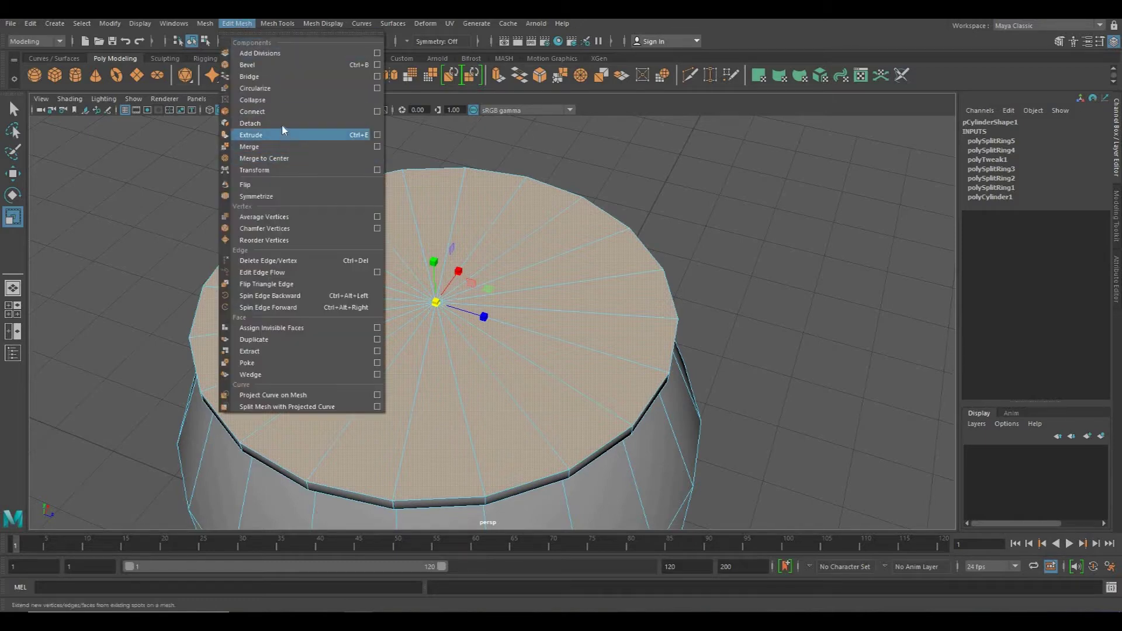
left_click(263, 111)
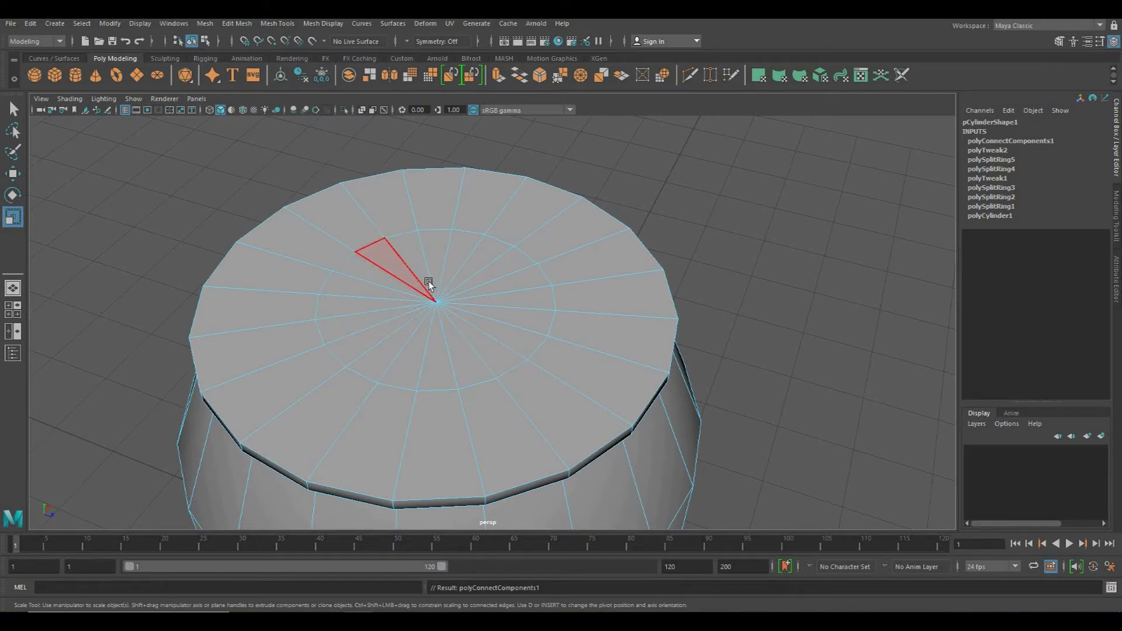
Select all the triangular faces inside the new edge ring on the top cap
left_click(417, 251)
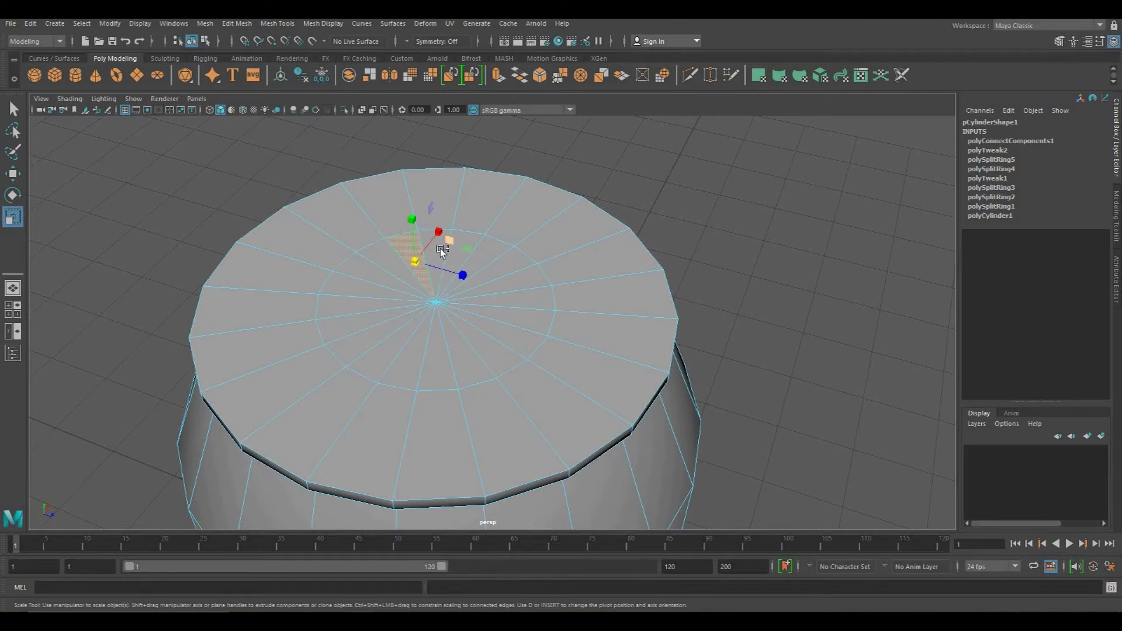
left_click(447, 255, "shift")
left_click(455, 256, "shift")
left_click(501, 250, "shift")
left_click(530, 281, "shift")
left_click(533, 321, "shift")
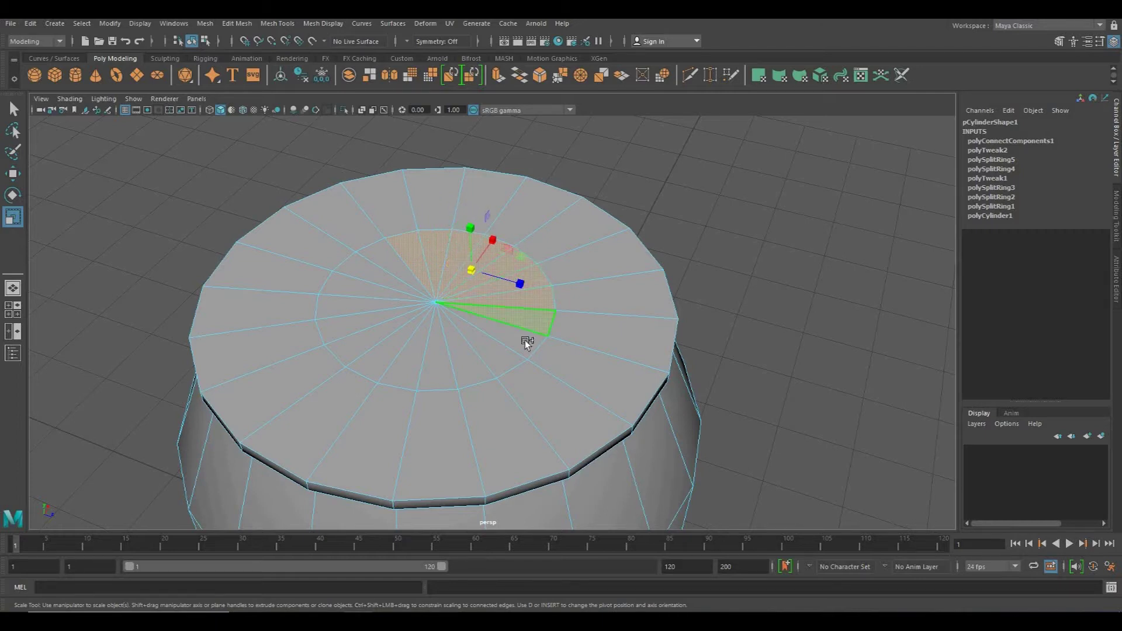
left_click(468, 352, "shift")
left_click(441, 354, "shift")
left_click(388, 350, "shift")
left_click(357, 327, "shift")
left_click(348, 286, "shift")
left_click(362, 260, "shift")
left_click(349, 290, "shift")
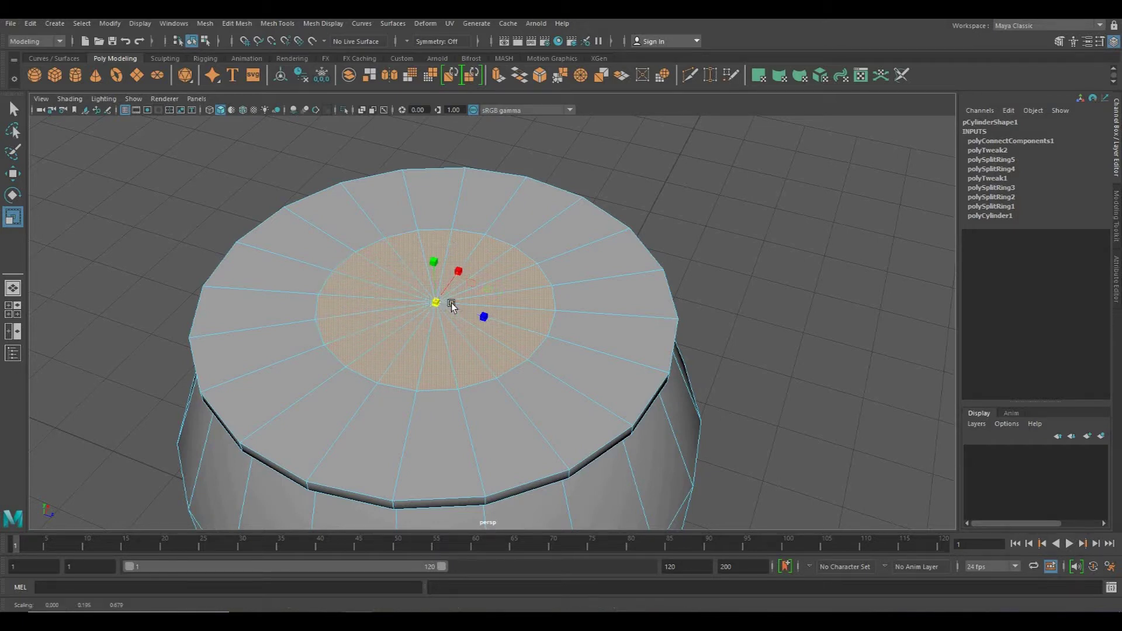
Scale the inner cap faces outward until their ring sits just inside the rim, keeping them selected
left_click_drag(540, 316, 588, 316)
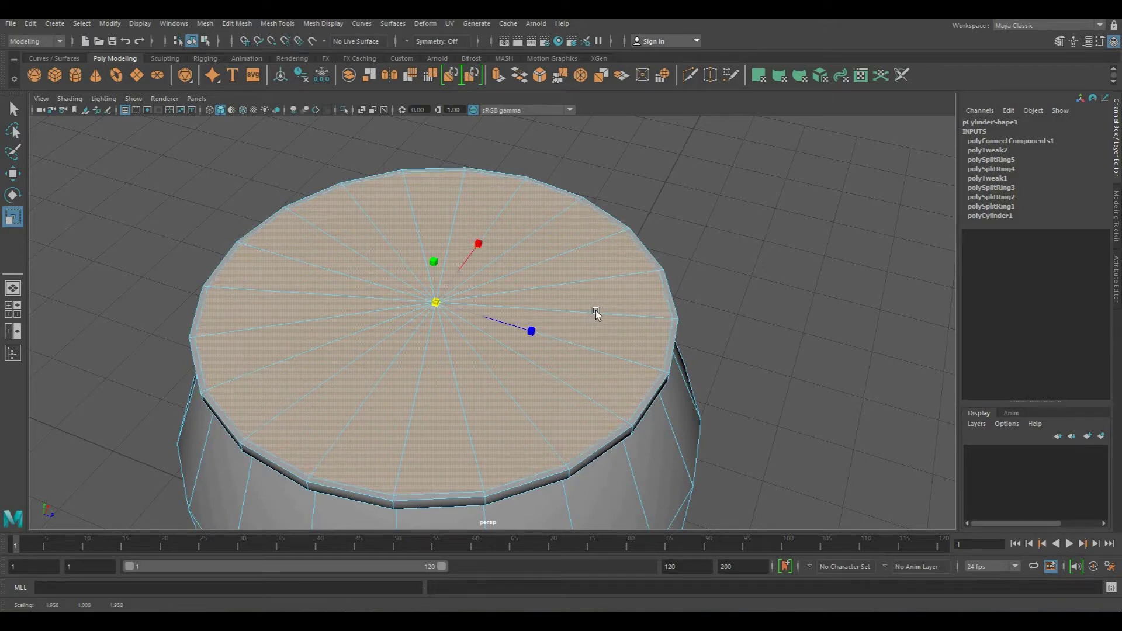
left_click(717, 222)
left_click_drag(681, 237, 710, 217, "alt")
left_click(576, 258)
key("ctrl+z")
key("ctrl+z")
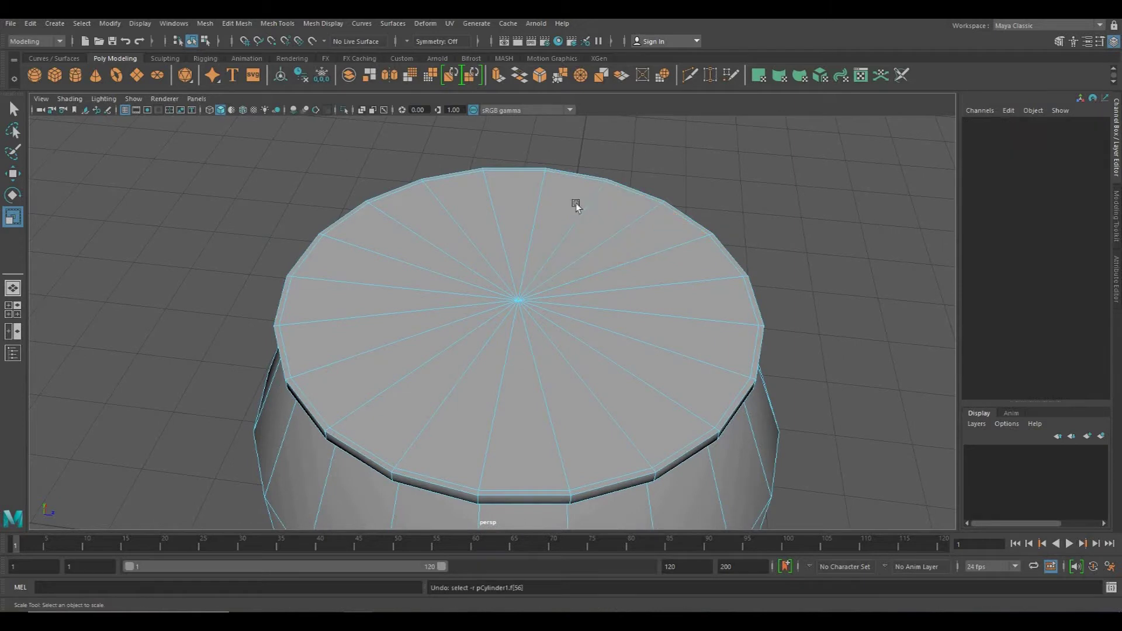
Connect the inner cap faces to add a second edge ring and select all the faces inside it
left_click(245, 24)
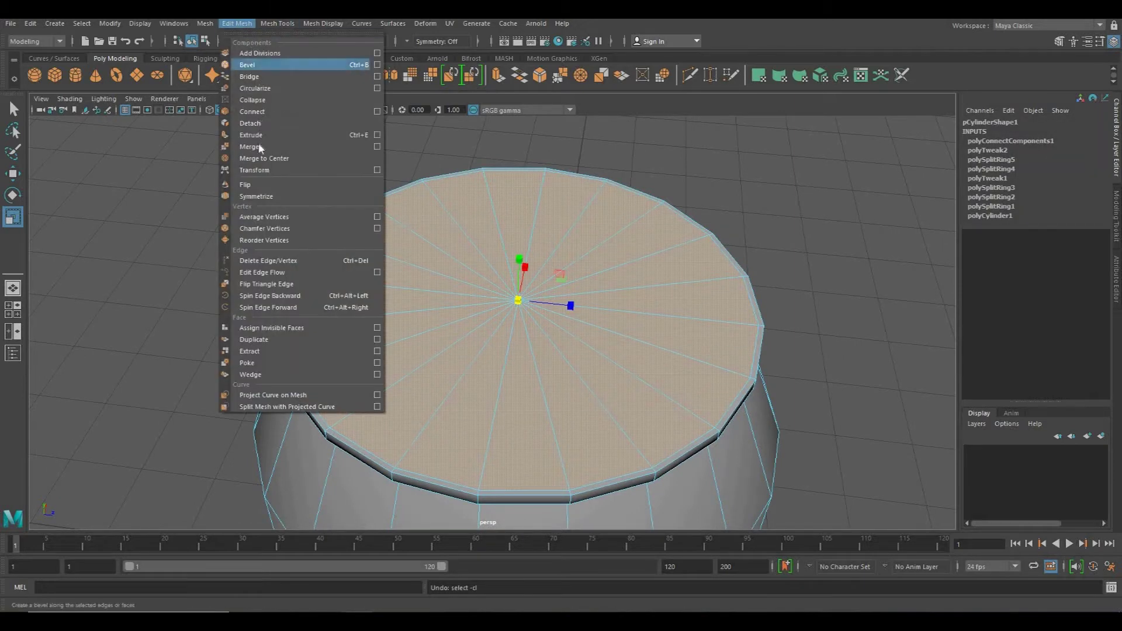
left_click(252, 111)
left_click(507, 252, "shift")
left_click(539, 248, "shift")
left_click(566, 246, "shift")
left_click_drag(586, 266, 546, 360, "shift")
left_click(546, 360, "shift")
left_click(516, 352, "shift")
left_click(455, 328, "shift")
left_click(433, 311, "shift")
left_click(433, 299, "shift")
left_click(436, 281, "shift")
left_click(448, 260, "shift")
left_click(462, 252, "shift")
left_click(480, 243, "shift")
Scale the innermost cap faces outward until the second edge ring lies close inside the first one
left_click_drag(532, 299, 676, 306)
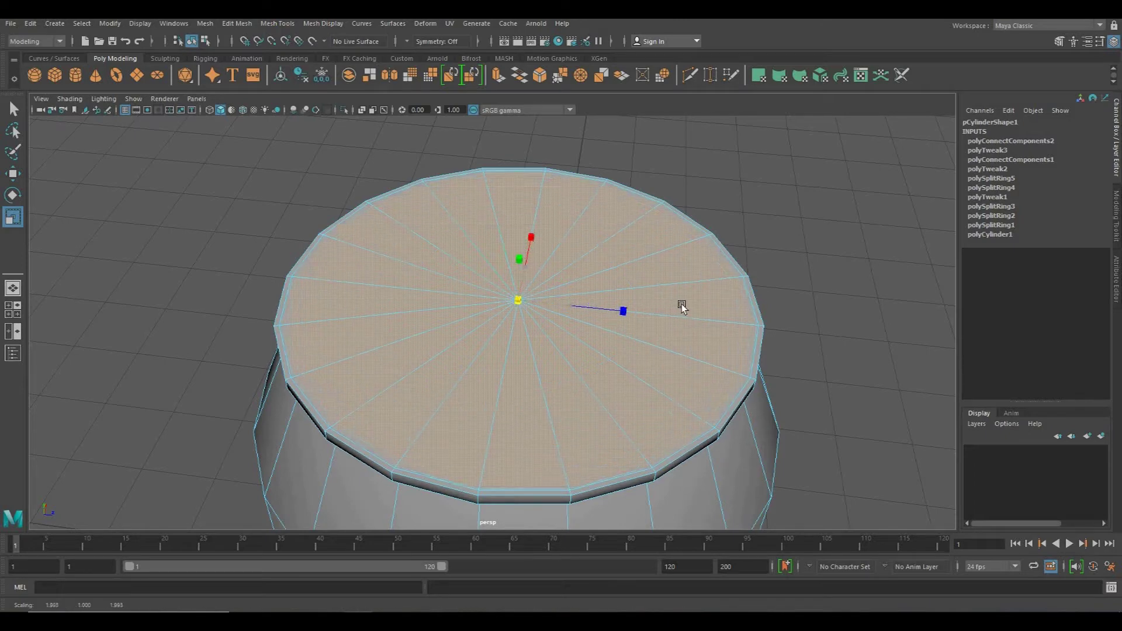
scroll(647, 335, "up", 5)
middle_click_drag(435, 503, 522, 298, "alt")
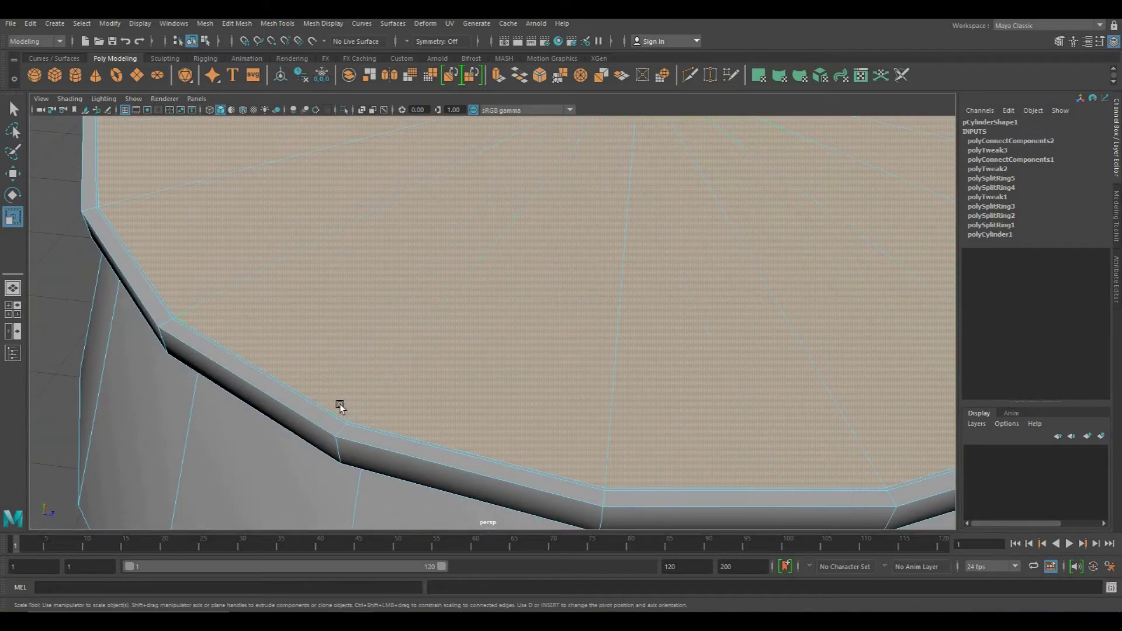
scroll(436, 343, "down", 6)
key("w")
left_click_drag(576, 271, 475, 291, "alt")
key("r")
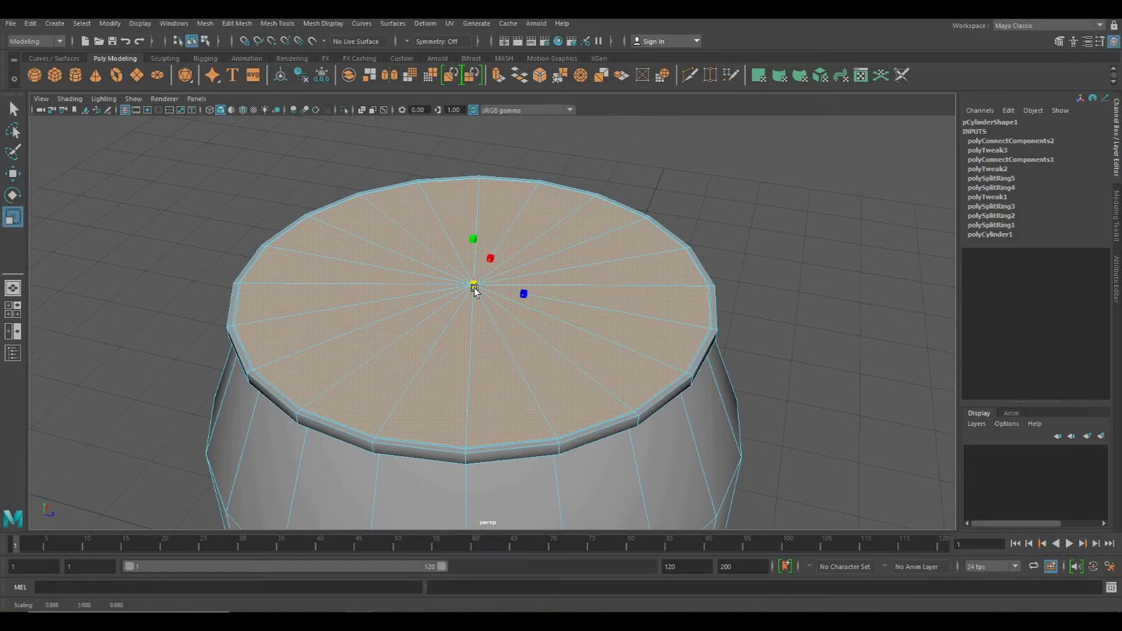
middle_click_drag(471, 274, 497, 324, "alt")
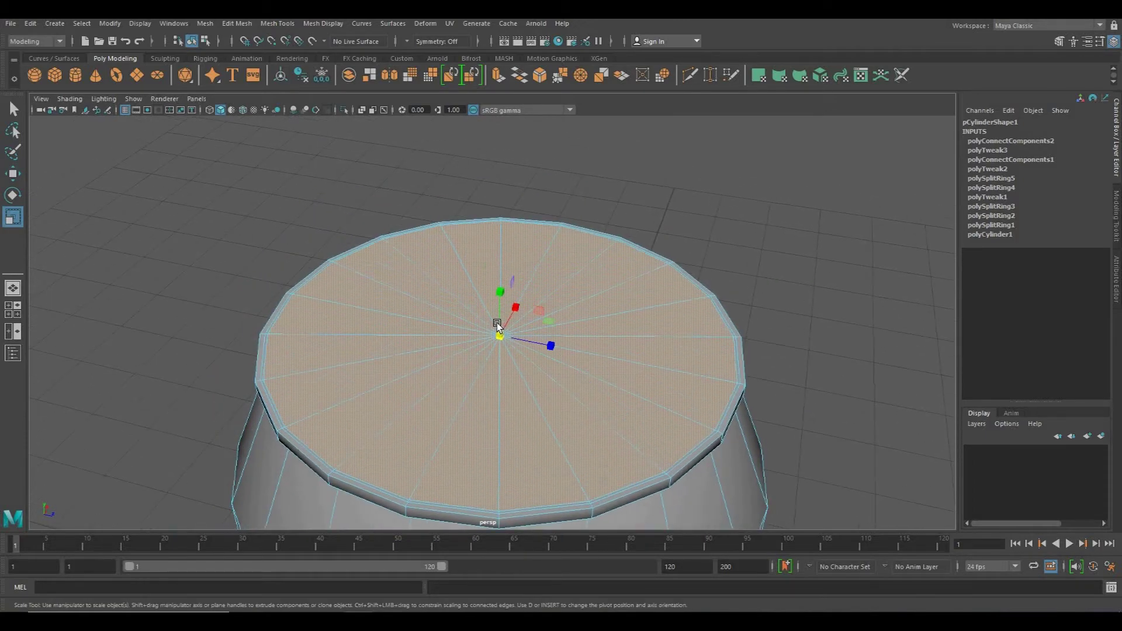
Extrude the inner cap faces downward by about 0.18 and scale them to about 0.967 to recess the lid inside the rim
key("ctrl+e")
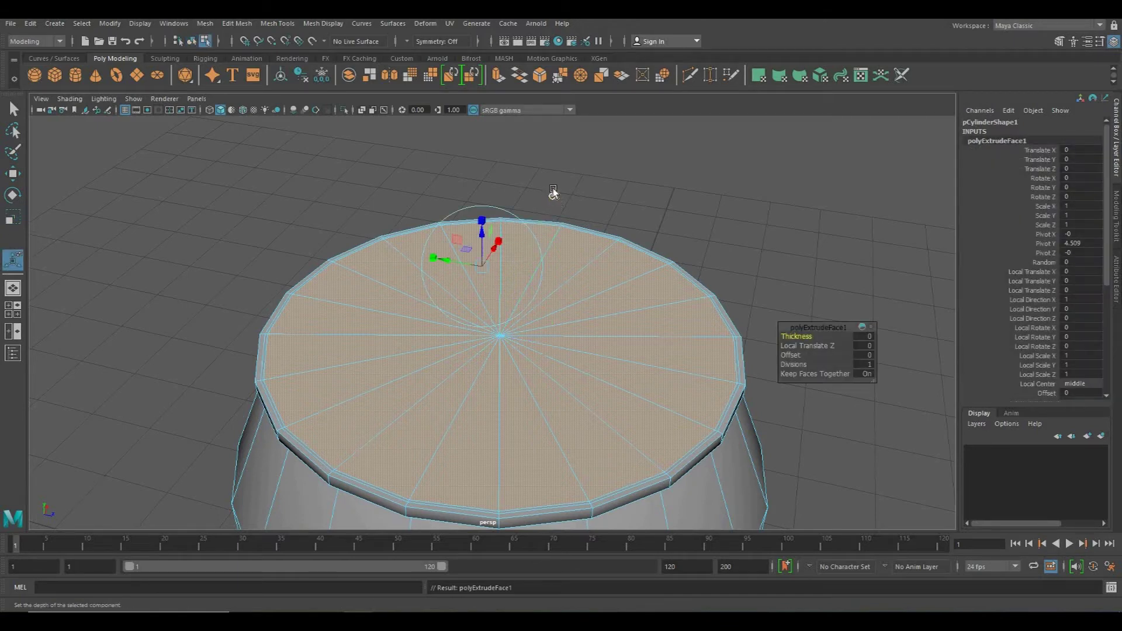
key("t")
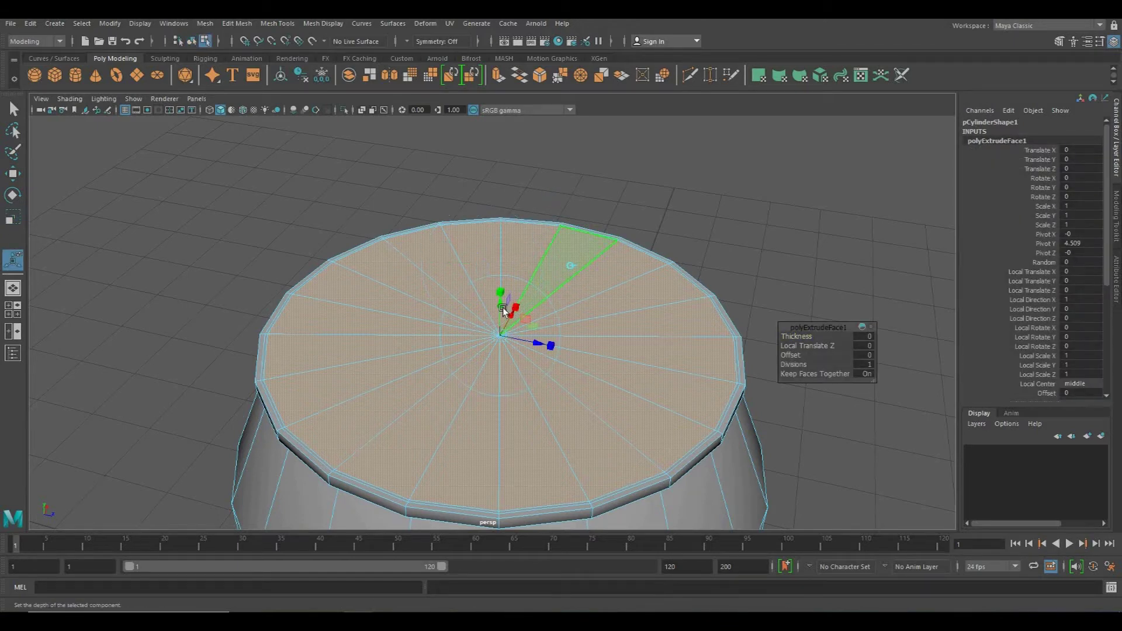
left_click_drag(504, 311, 507, 345)
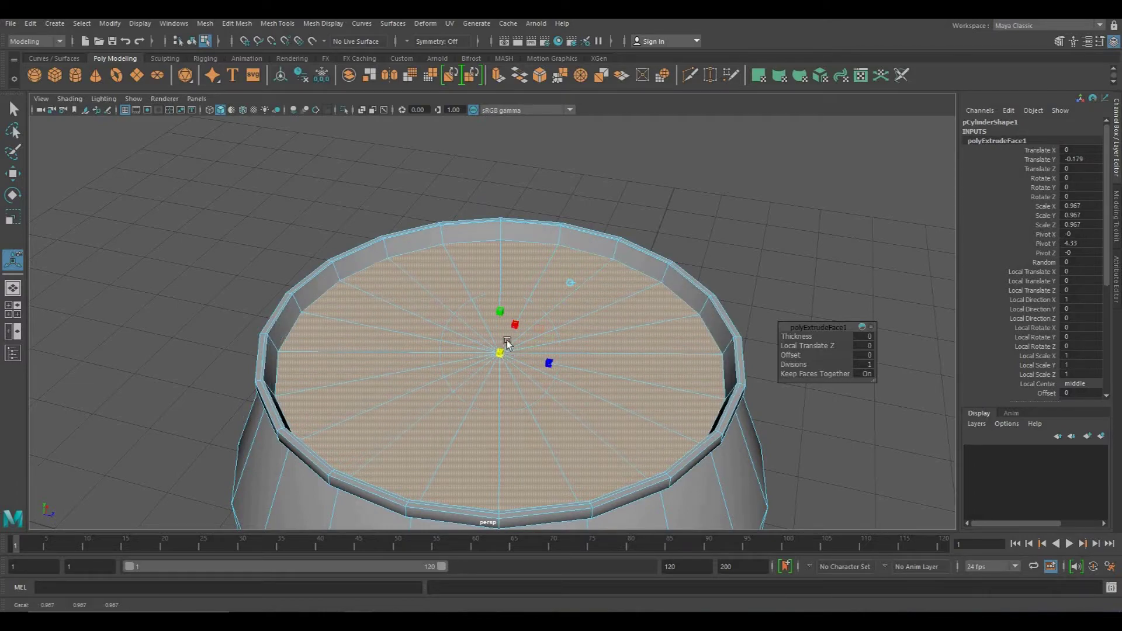
left_click(654, 231)
left_click_drag(654, 251, 708, 235, "alt")
left_click_drag(654, 312, 578, 305, "alt")
scroll(628, 326, "up", 8)
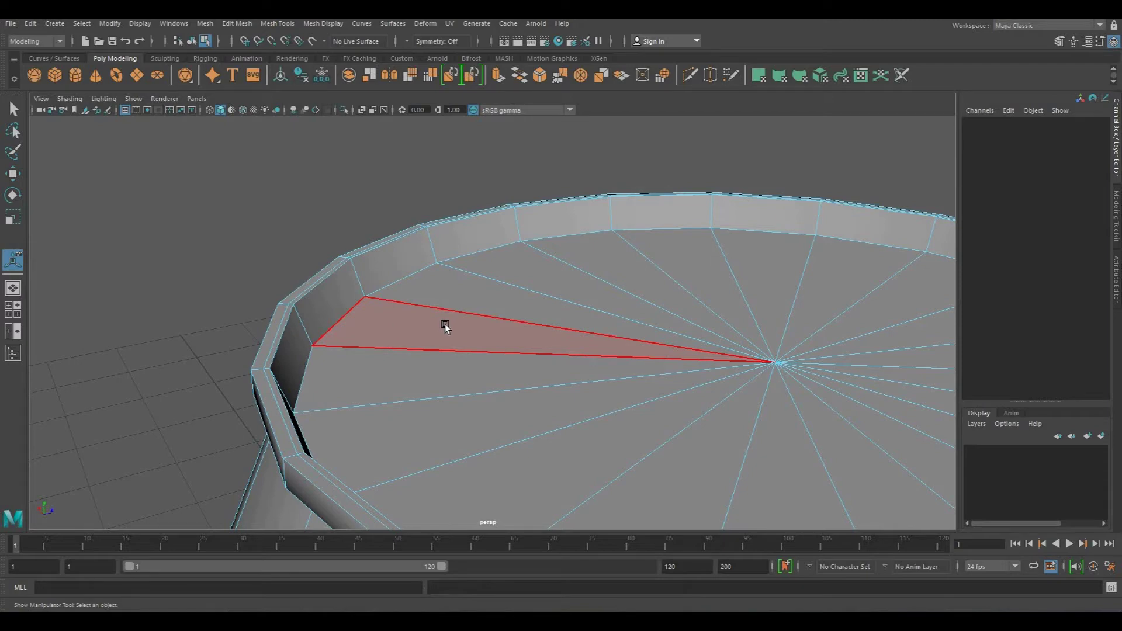
scroll(445, 328, "down", 6)
left_click_drag(343, 315, 459, 312, "alt")
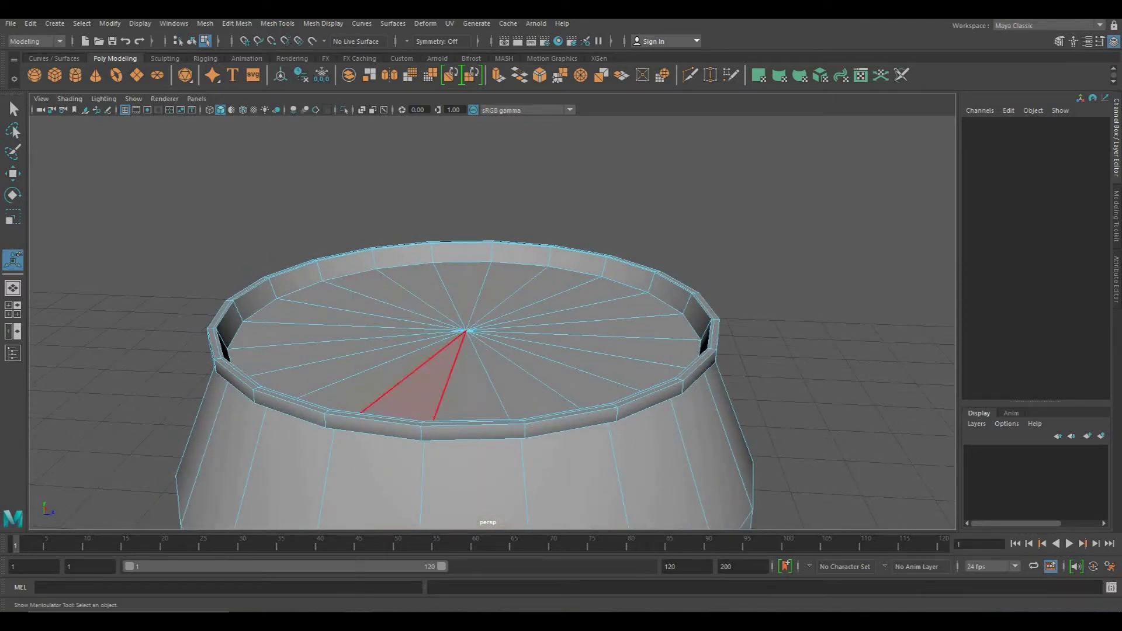
In the side view, select the full edge loop at the base of the rim where it meets the sloping neck
key("space")
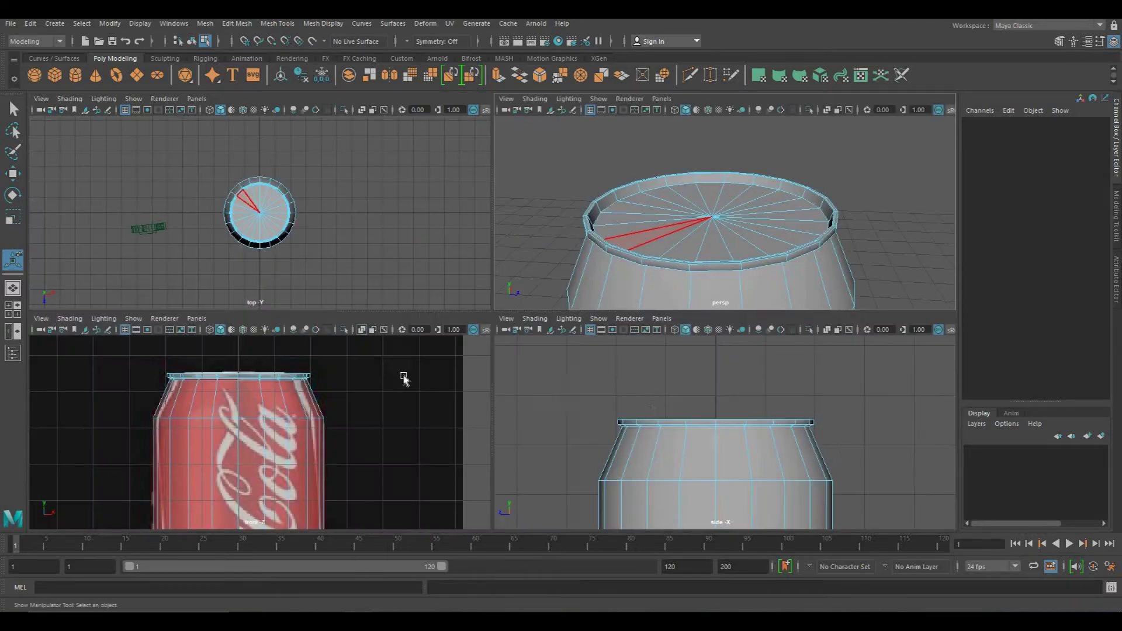
key("space")
scroll(439, 355, "up", 5)
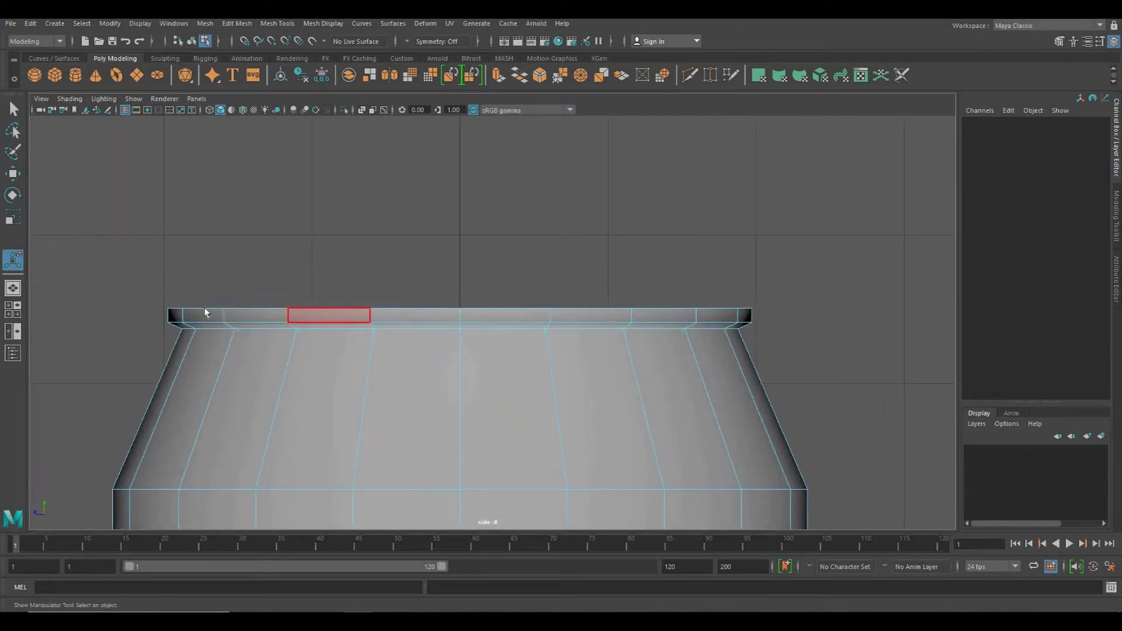
key("q")
key("F9")
right_click_drag(299, 322, 306, 276)
scroll(423, 333, "up", 2)
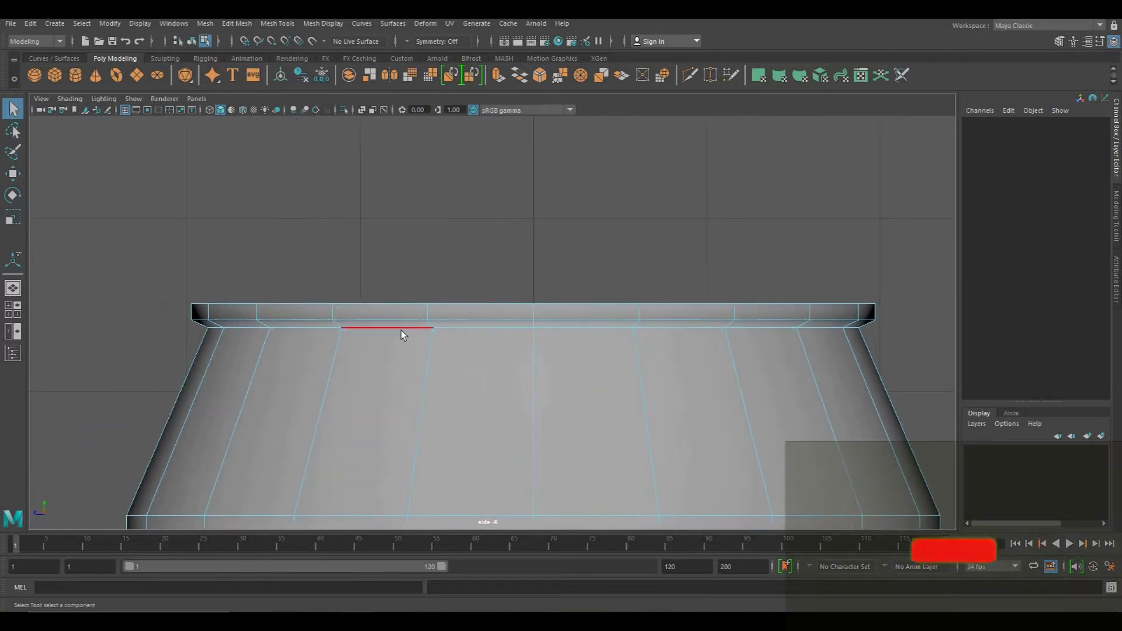
left_click(401, 331)
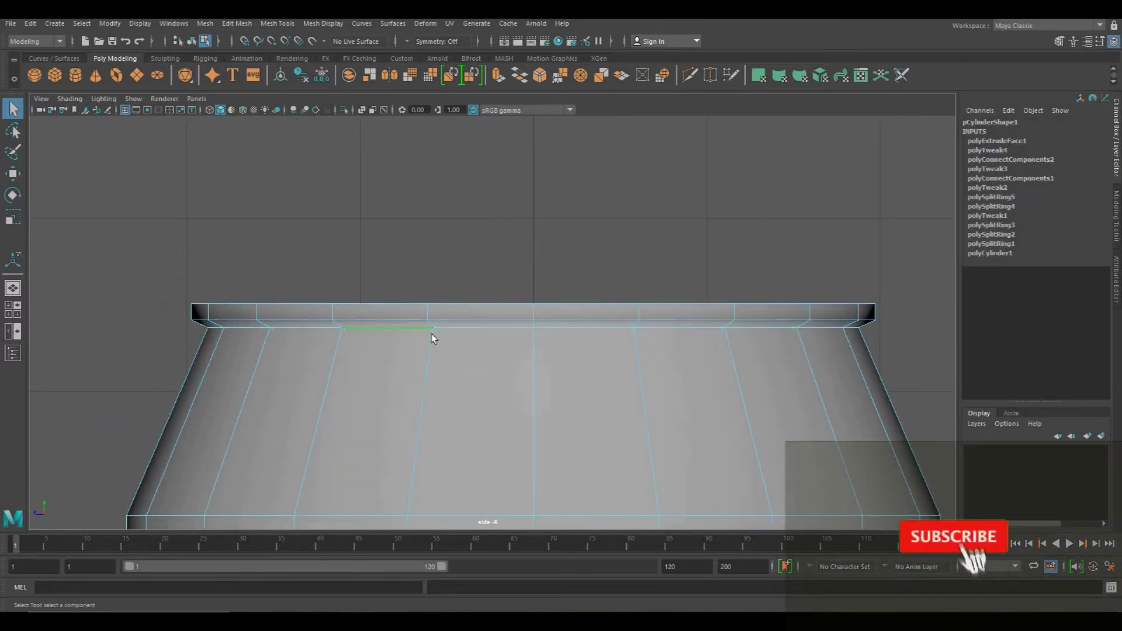
left_click(476, 328, "shift")
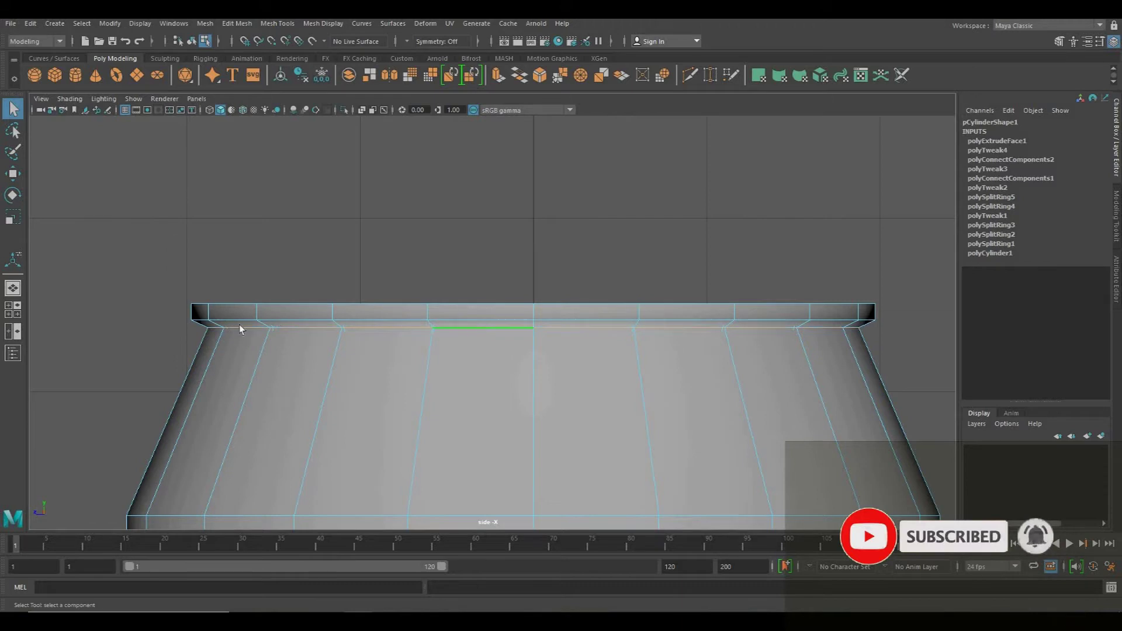
left_click(584, 327, "shift")
double_click(755, 345)
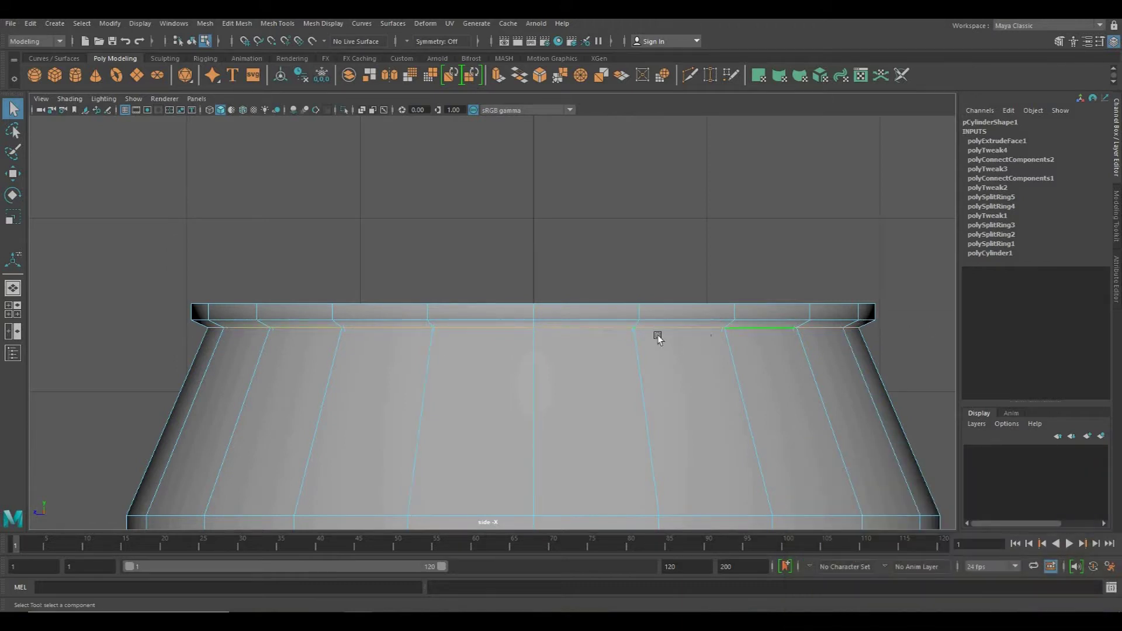
Scale the selected edge loop beneath the rim slightly inward and clear the selection
key("r")
left_click_drag(543, 329, 690, 219)
key("w")
key("space")
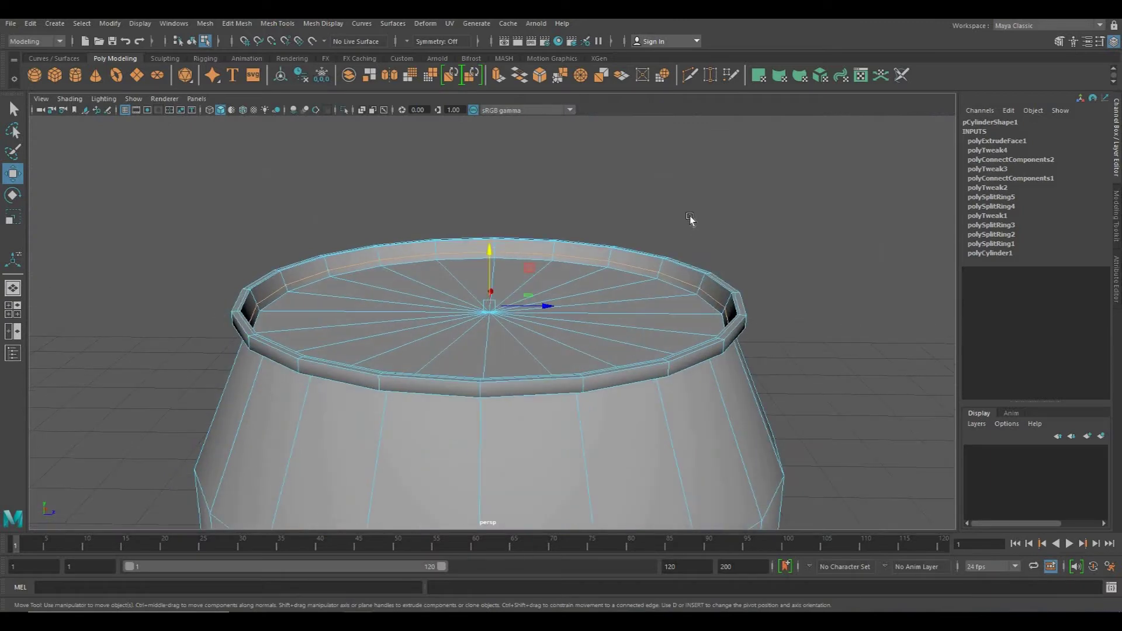
left_click(783, 197)
left_click_drag(783, 198, 710, 215, "alt")
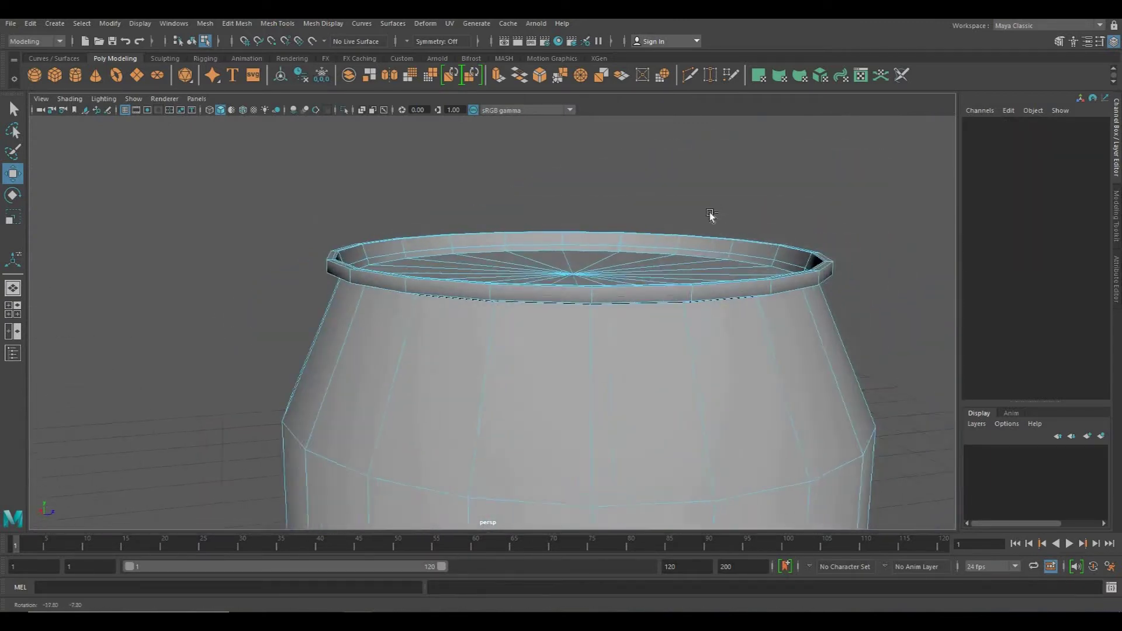
key("ctrl+z")
left_click(716, 202)
Compare the modelled rim, neck and recessed lid with the Coca-Cola reference image in the front and perspective views
left_click_drag(746, 208, 624, 213, "alt")
left_click_drag(491, 223, 243, 205, "alt")
middle_click_drag(243, 205, 412, 185, "alt")
left_click_drag(579, 194, 403, 190, "alt")
key("space")
key("space")
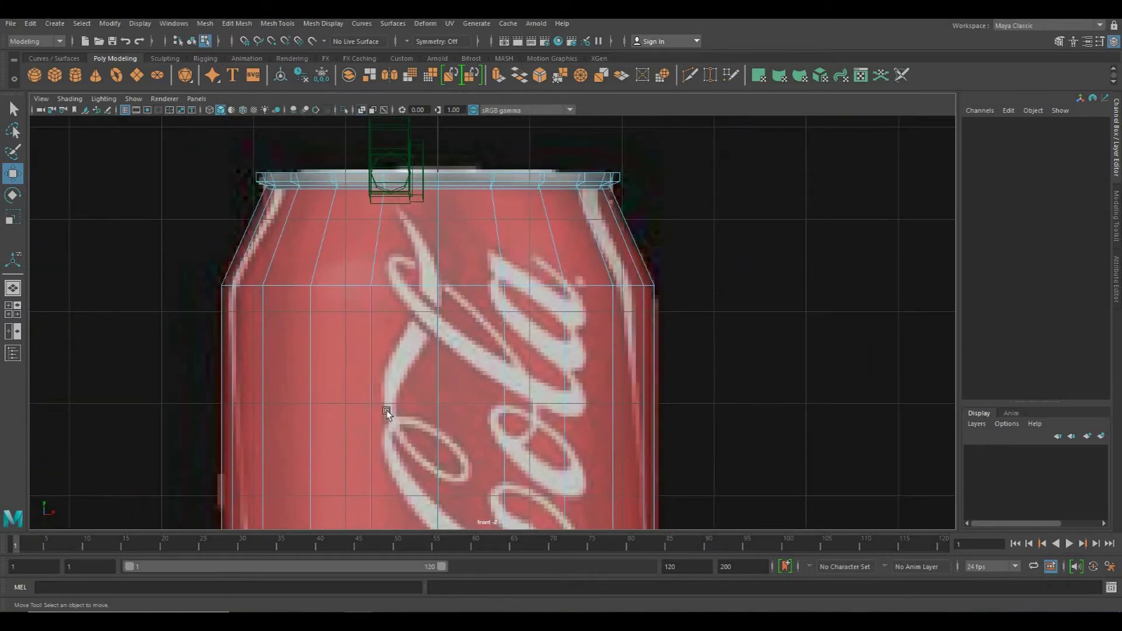
scroll(388, 403, "up", 3)
key("space")
key("space")
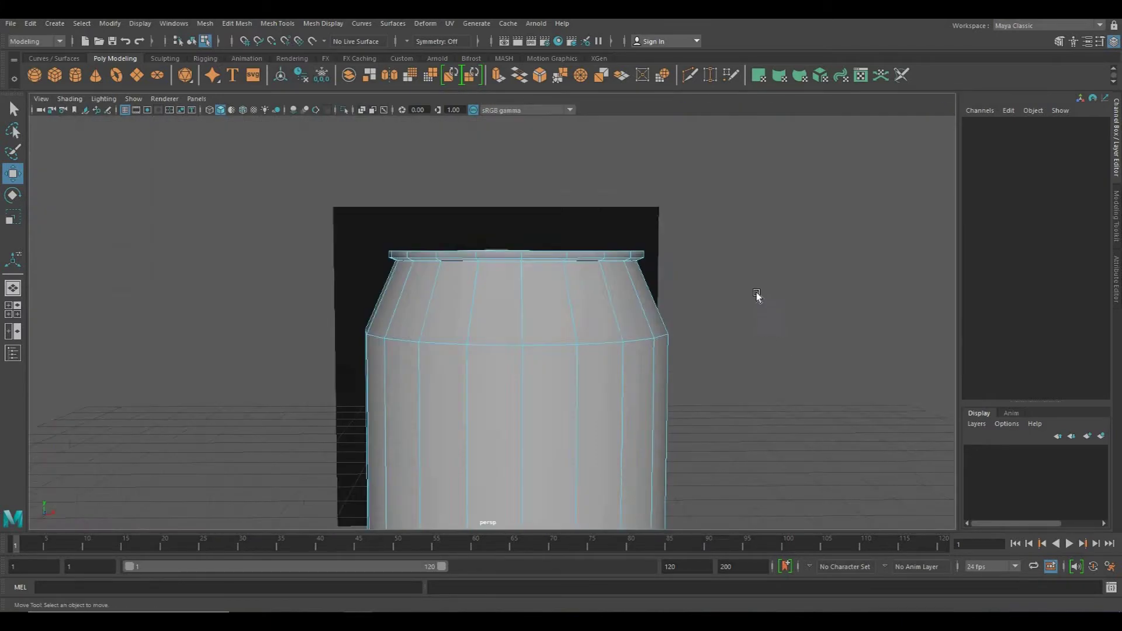
middle_click_drag(403, 269, 496, 321, "alt")
scroll(388, 323, "up", 5)
middle_click_drag(628, 313, 601, 313, "alt")
left_click_drag(600, 313, 518, 285, "alt")
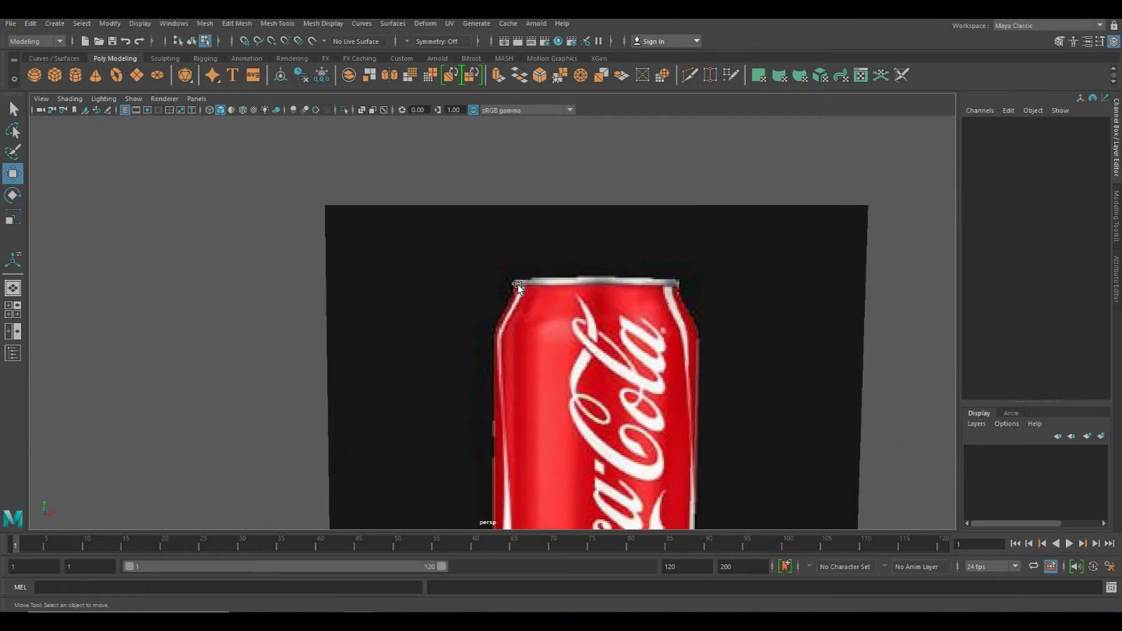
right_click_drag(591, 311, 491, 193, "alt")
middle_click_drag(607, 345, 577, 297, "alt")
right_click_drag(577, 296, 501, 245, "alt")
middle_click_drag(564, 306, 521, 284, "alt")
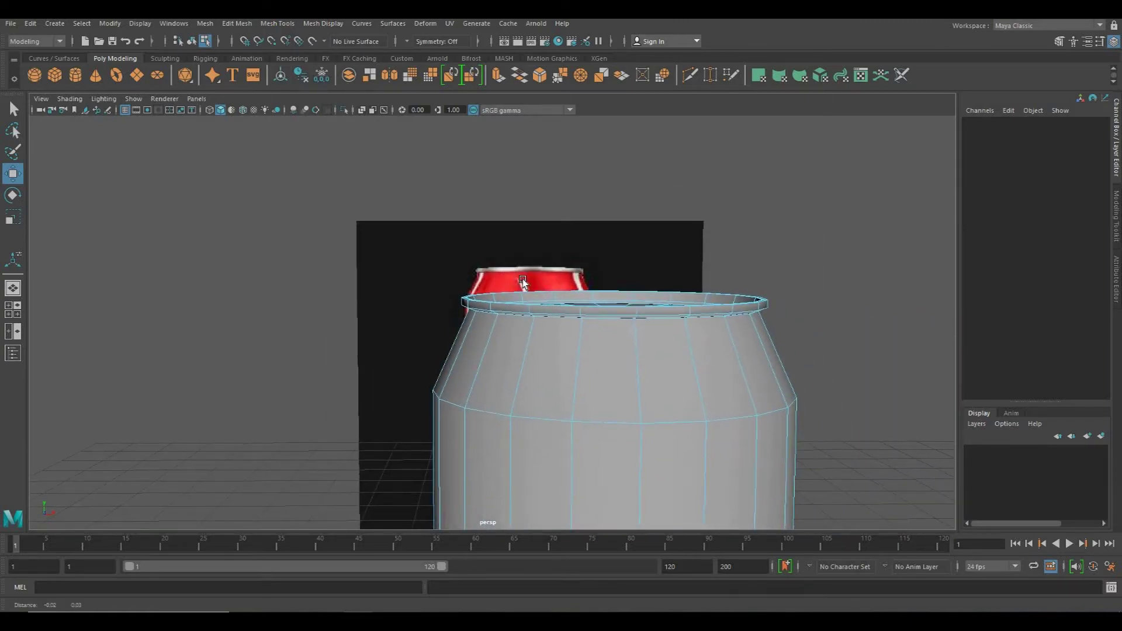
scroll(522, 280, "up", 3)
left_click_drag(512, 284, 441, 370, "alt")
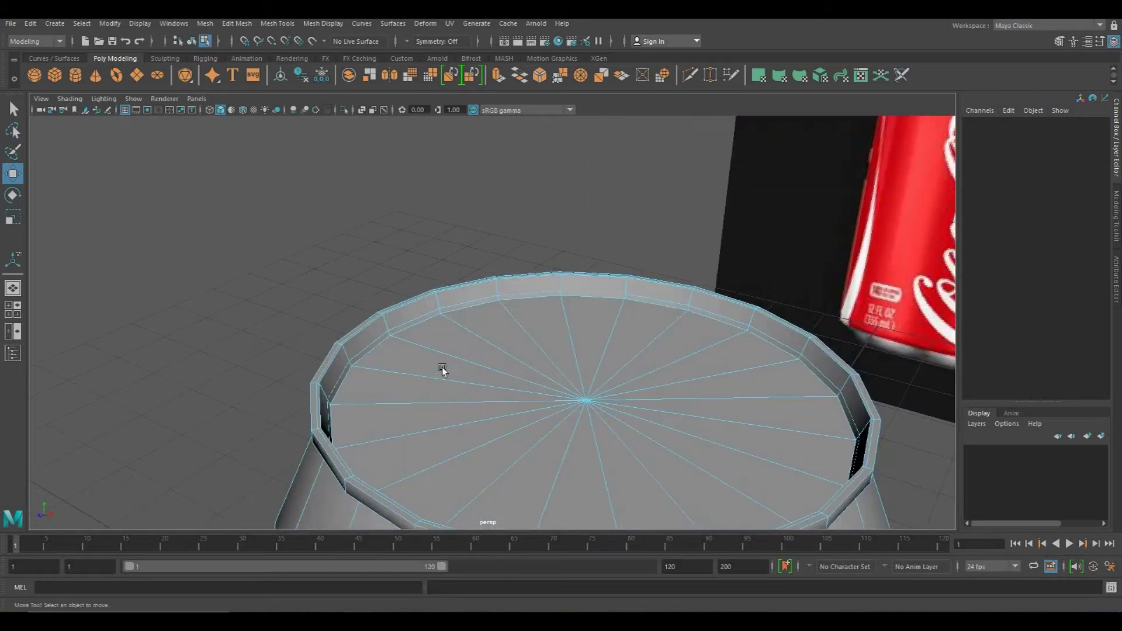
Import the can-lid photo from the desktop as an image plane in the top view
key("space")
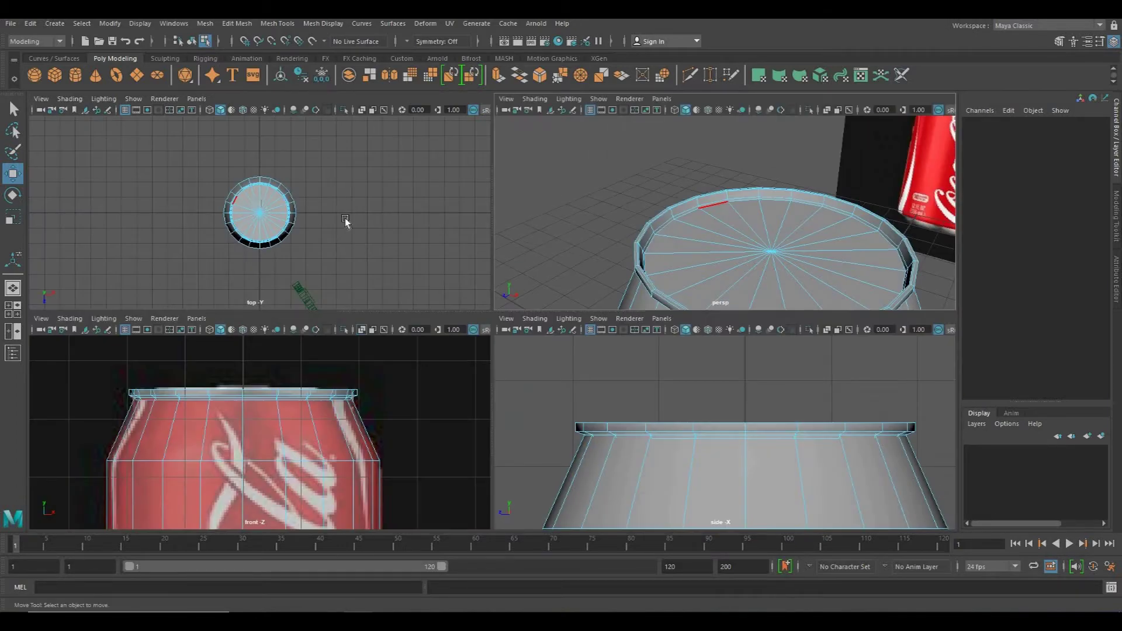
key("space")
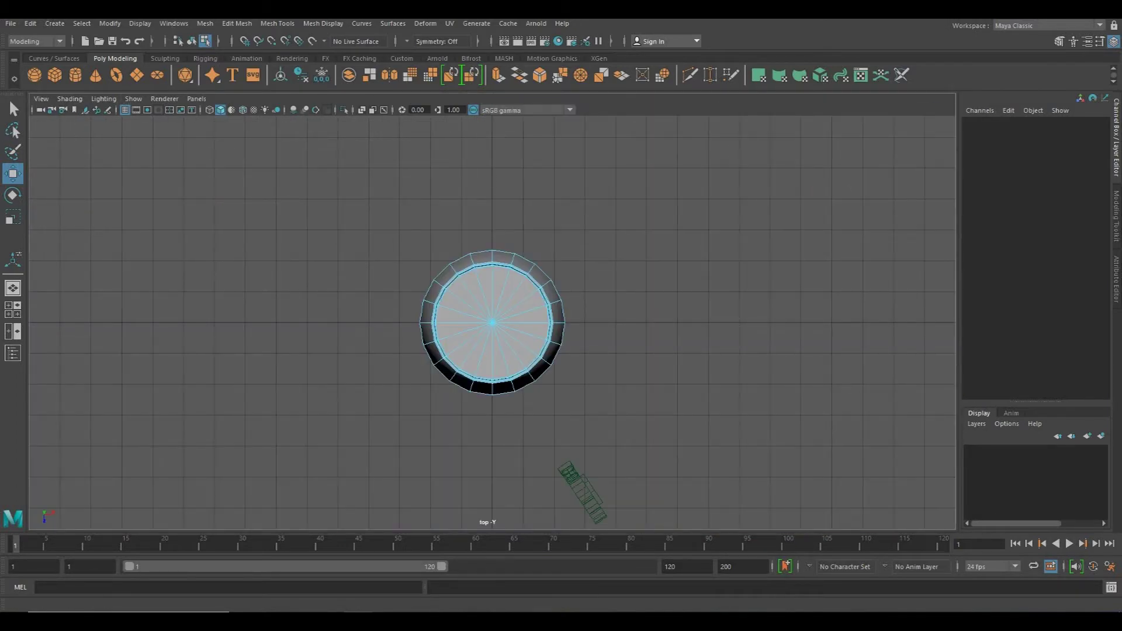
left_click(40, 98)
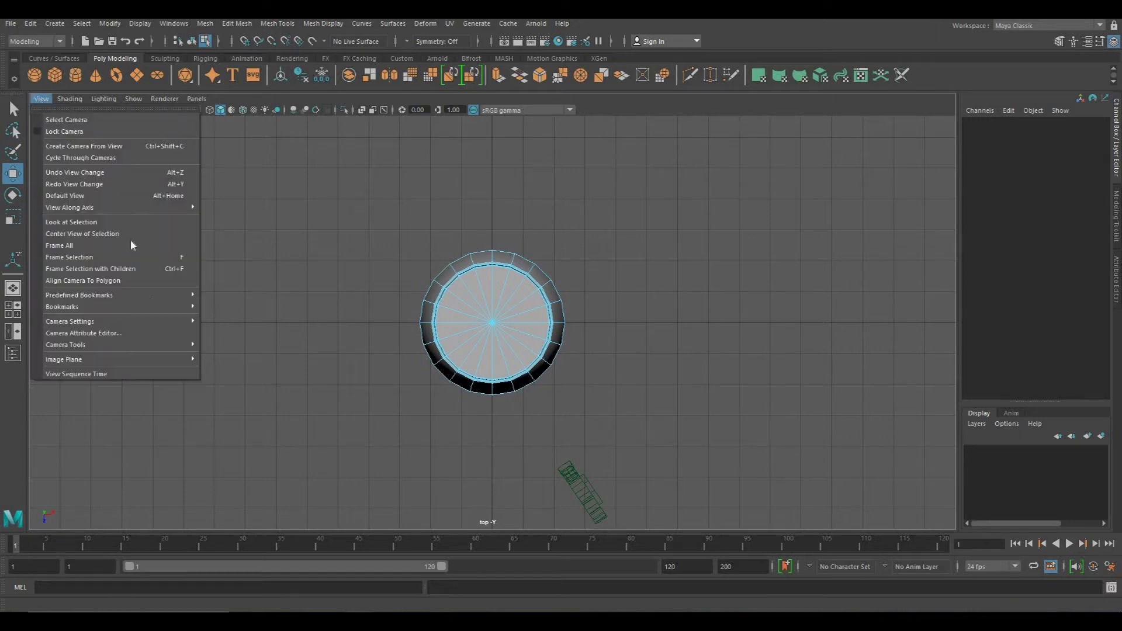
mouse_move(175, 358)
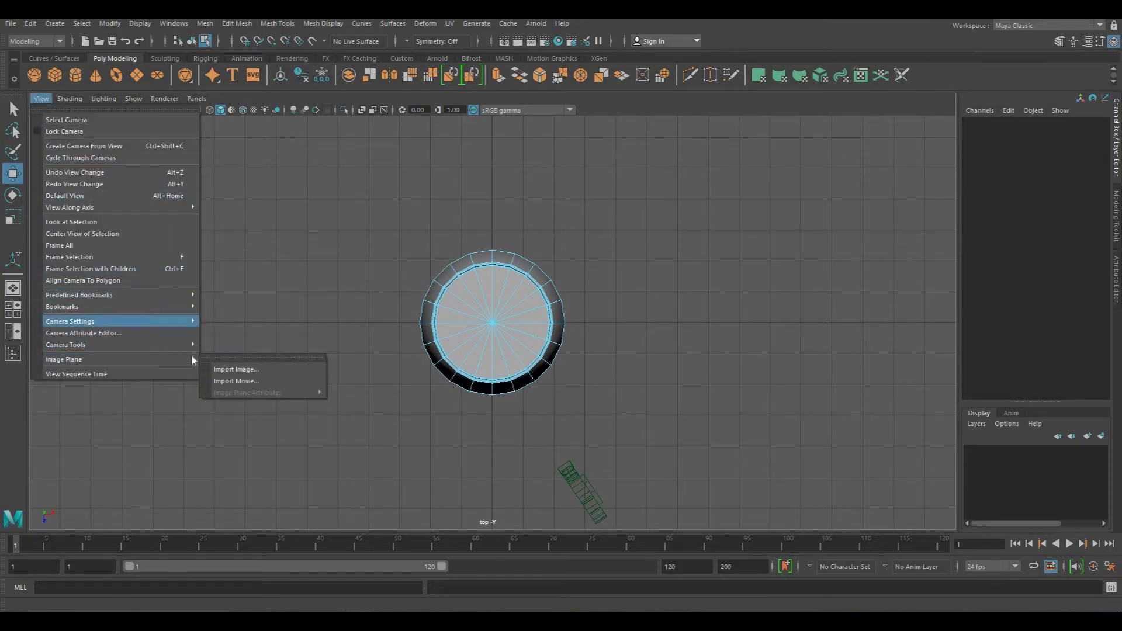
left_click(242, 362)
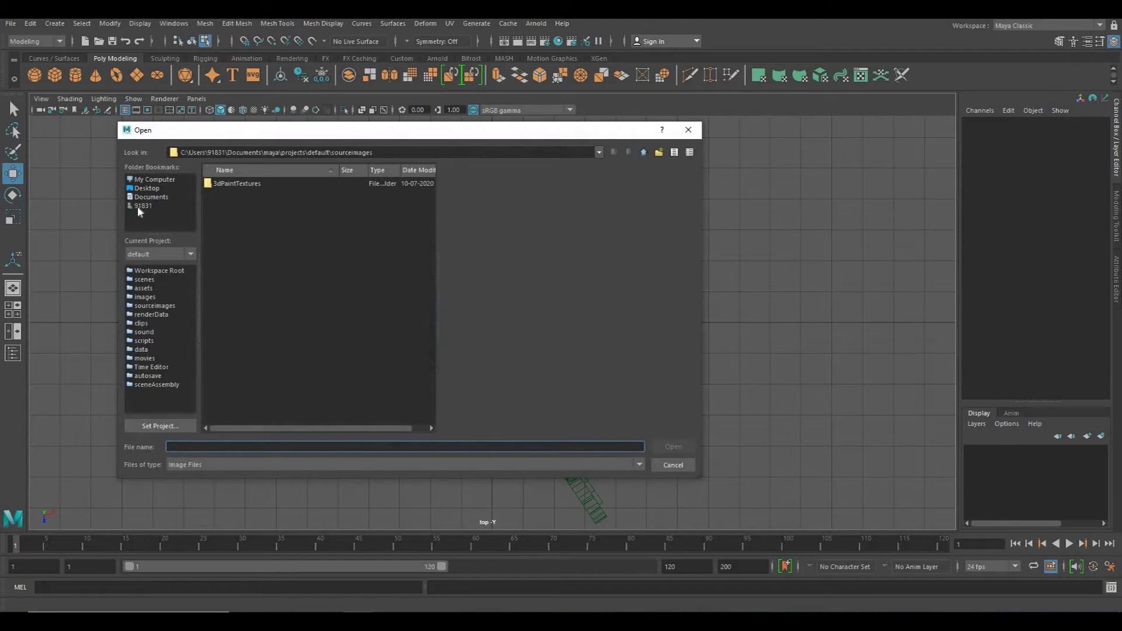
left_click(146, 188)
double_click(237, 300)
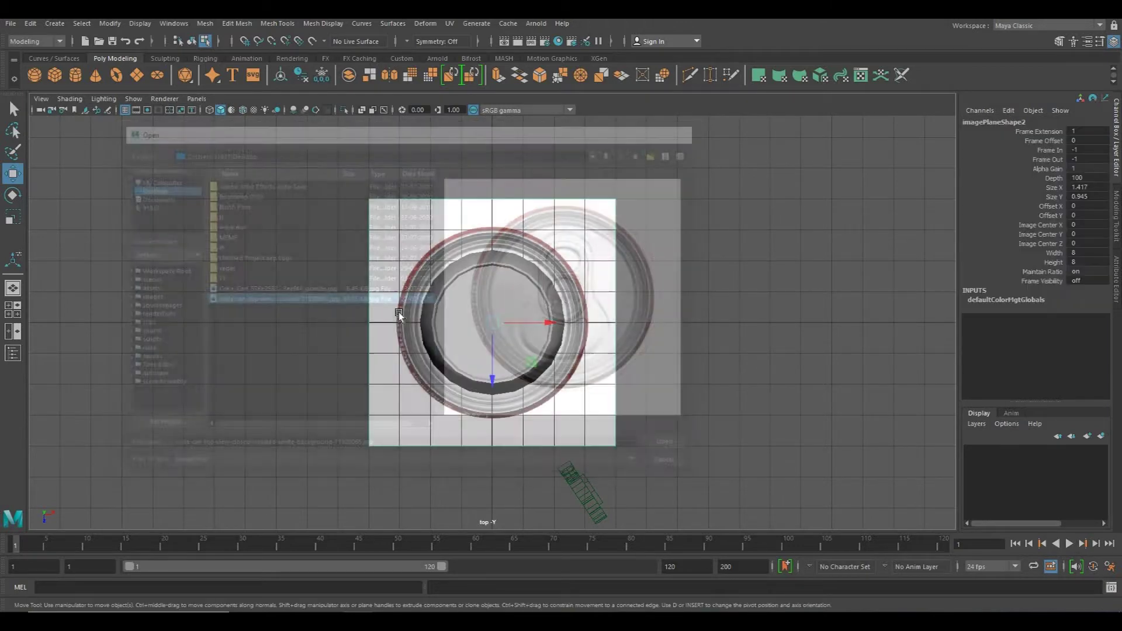
Move the lid image plane along X by about 5.75 so it sits beside the can
left_click_drag(542, 325, 734, 325)
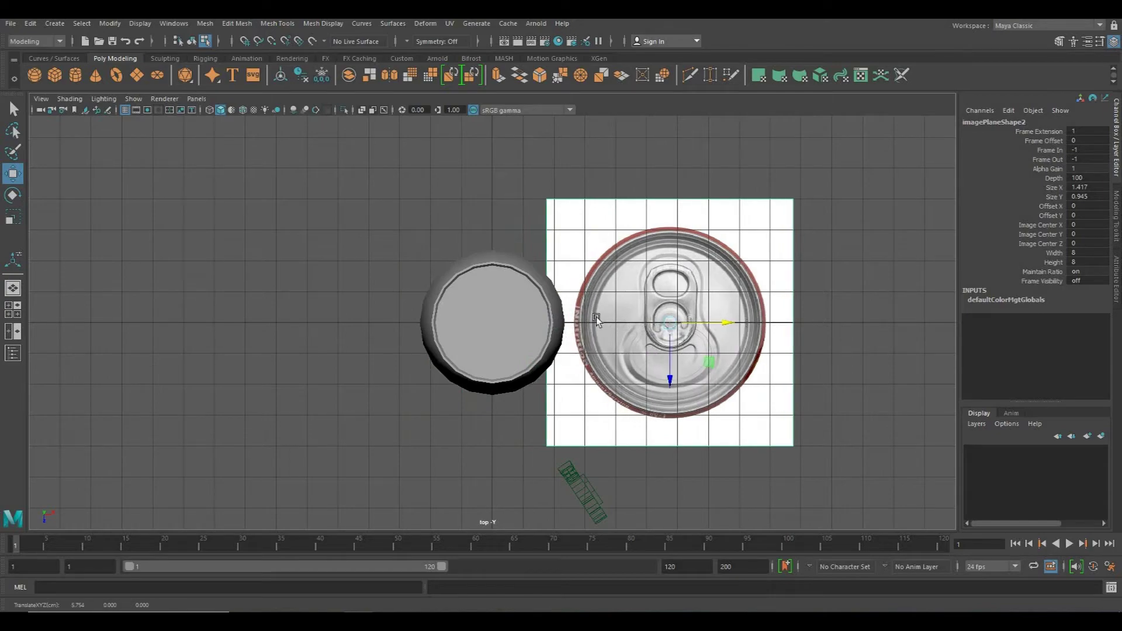
middle_click_drag(596, 317, 482, 391, "alt")
scroll(478, 391, "up", 8)
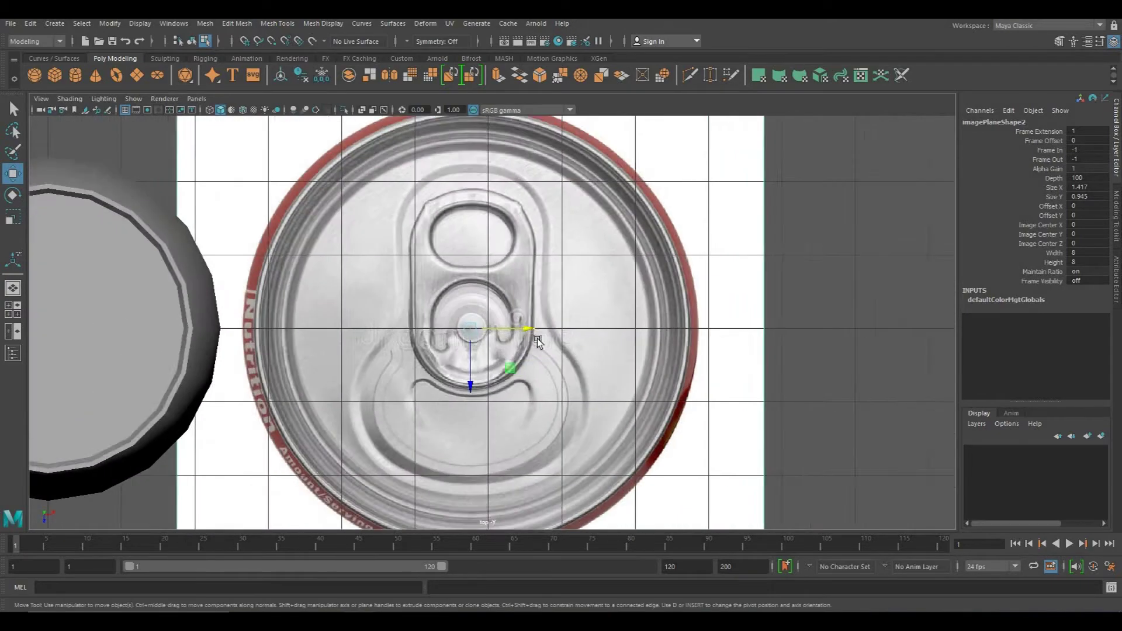
scroll(537, 339, "up", 3)
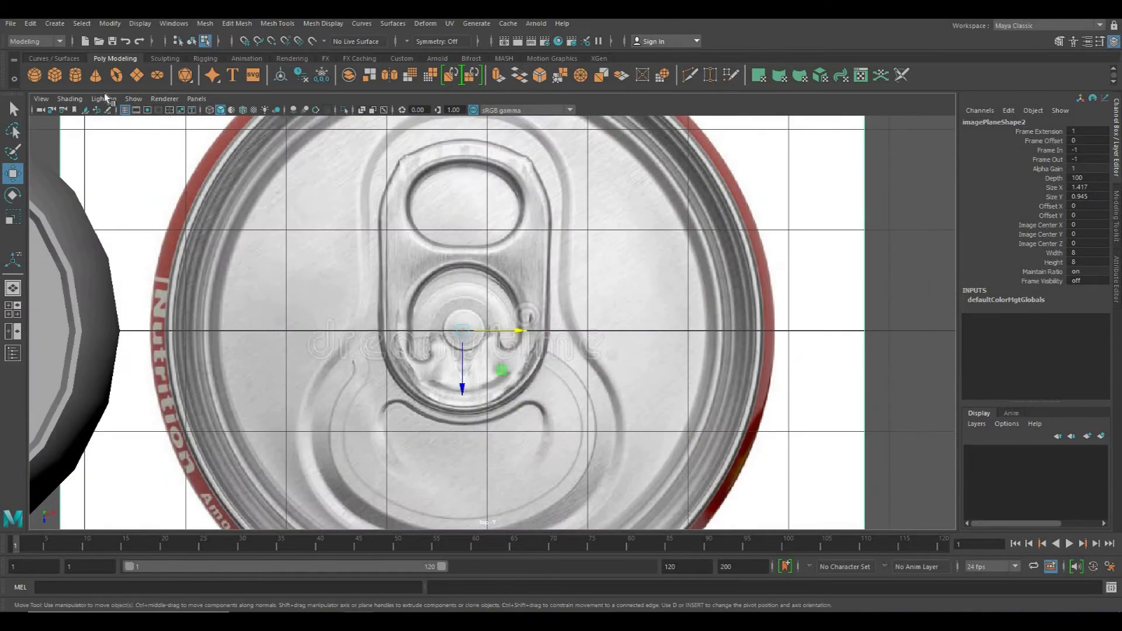
Create a polygon cube and place it over the pull tab in the lid image, at about X 5.88 and Z -0.616
left_click(54, 75)
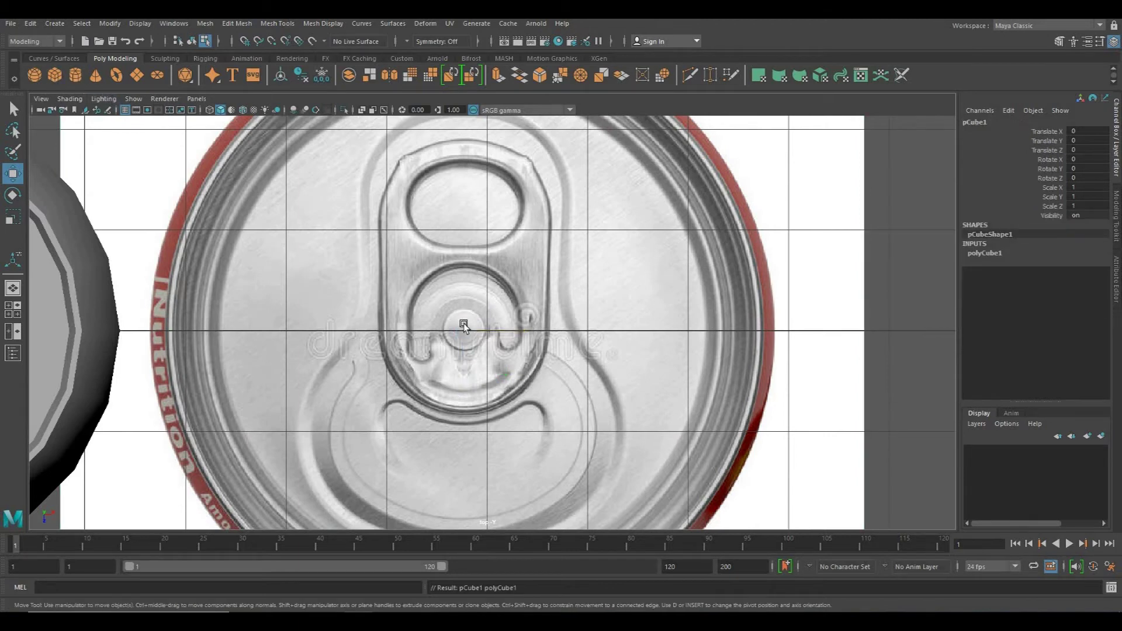
scroll(288, 301, "down", 6)
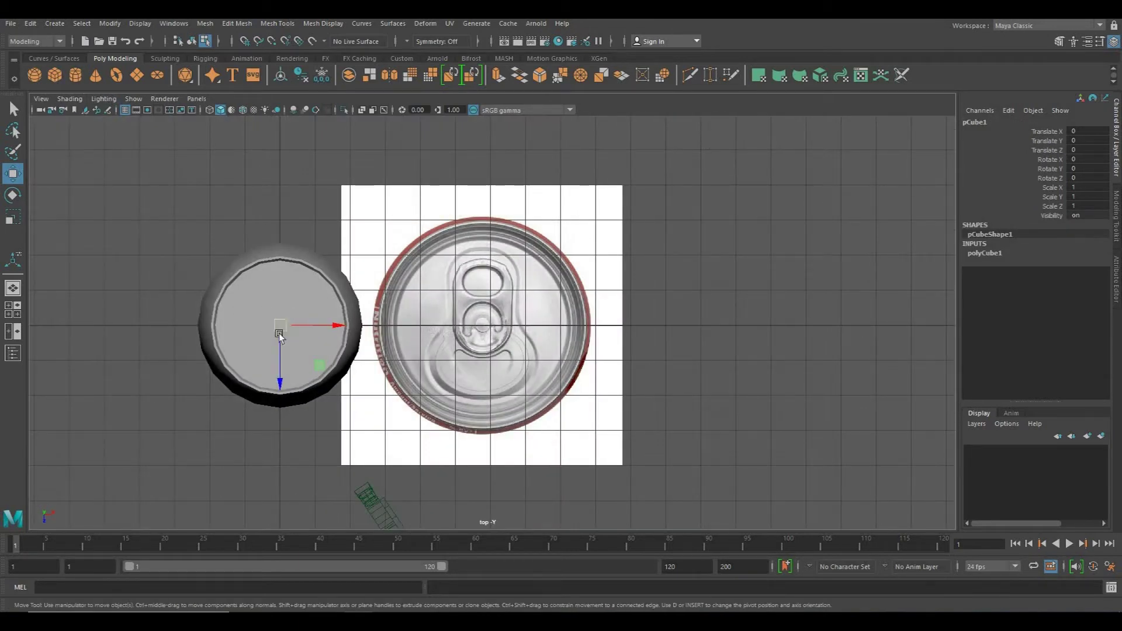
middle_click_drag(388, 330, 528, 324)
left_click_drag(526, 332, 484, 332)
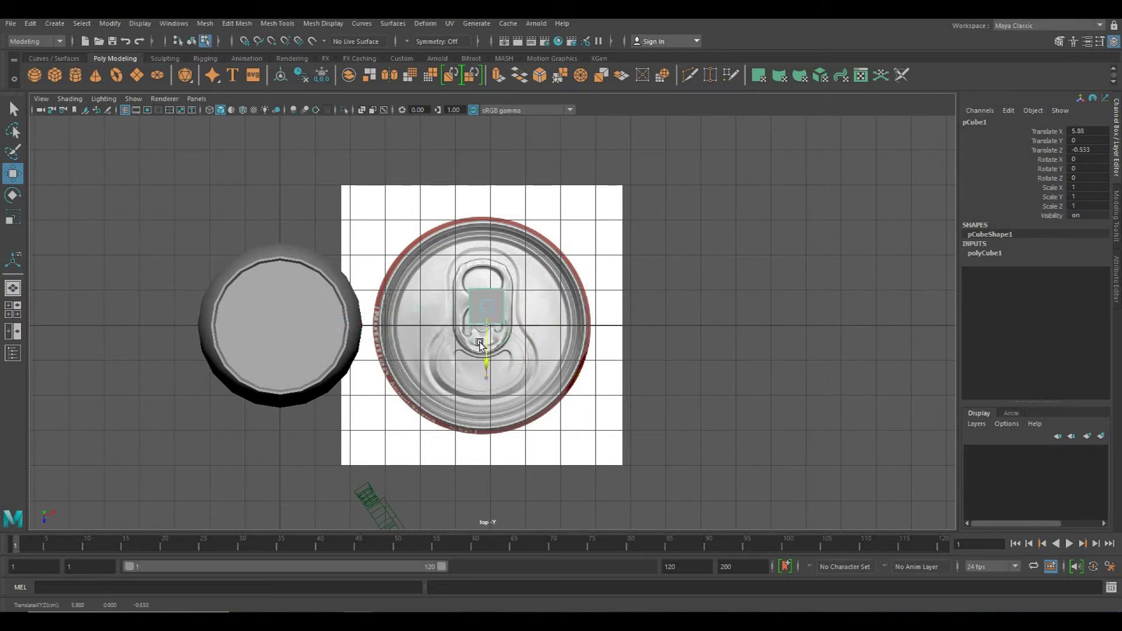
scroll(484, 333, "up", 5)
scroll(485, 371, "up", 3)
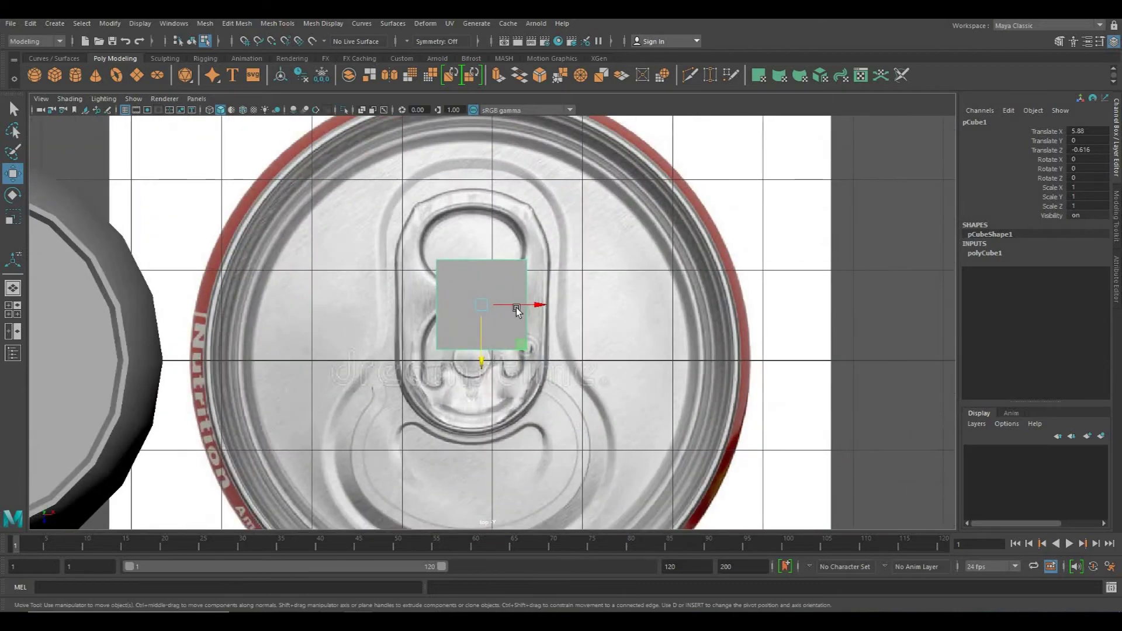
Scale the cube uniformly to about 1.426 and shift it to X 5.796 to centre it on the pull tab
key("r")
left_click_drag(492, 308, 522, 310)
key("w")
key("r")
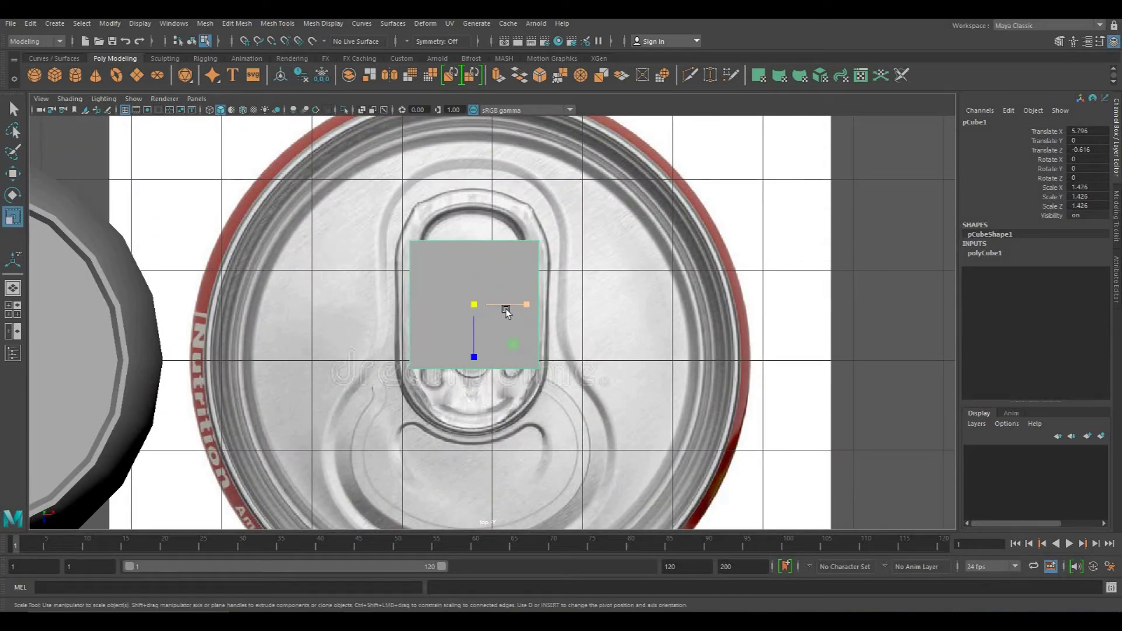
key("e")
left_click_drag(509, 293, 626, 318)
key("ctrl+z")
key("w")
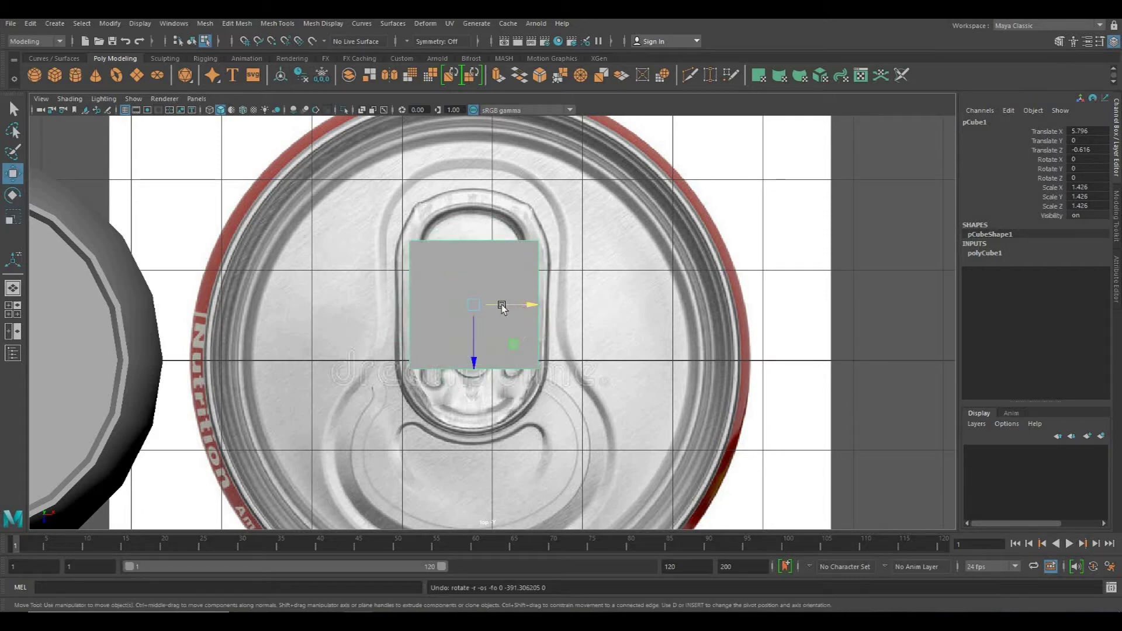
left_click(14, 198)
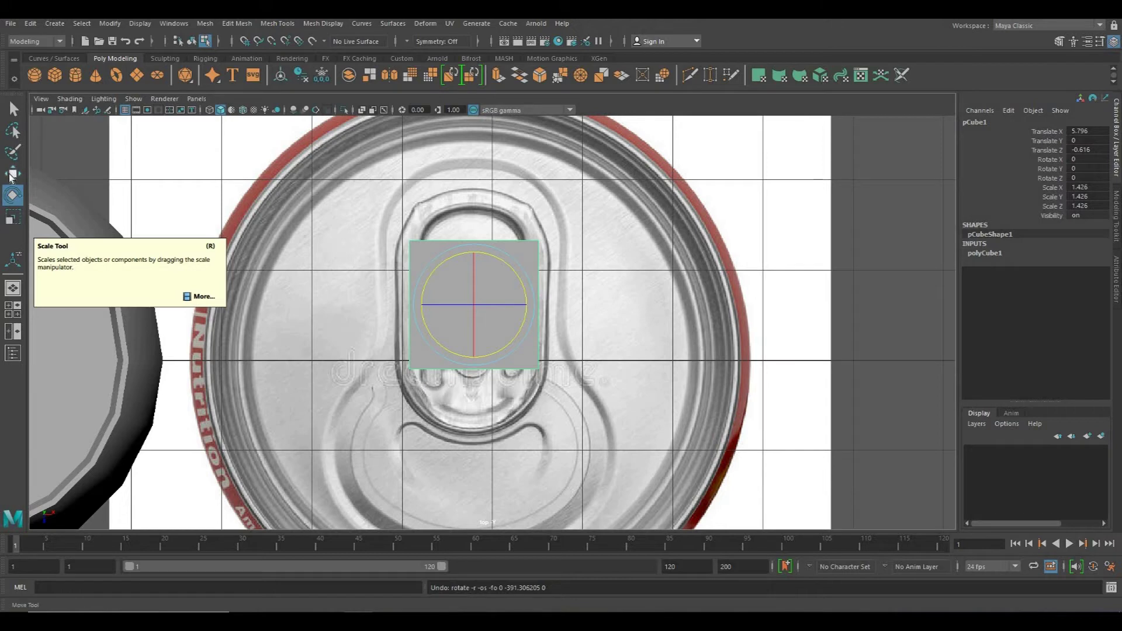
key("w")
scroll(445, 317, "up", 2)
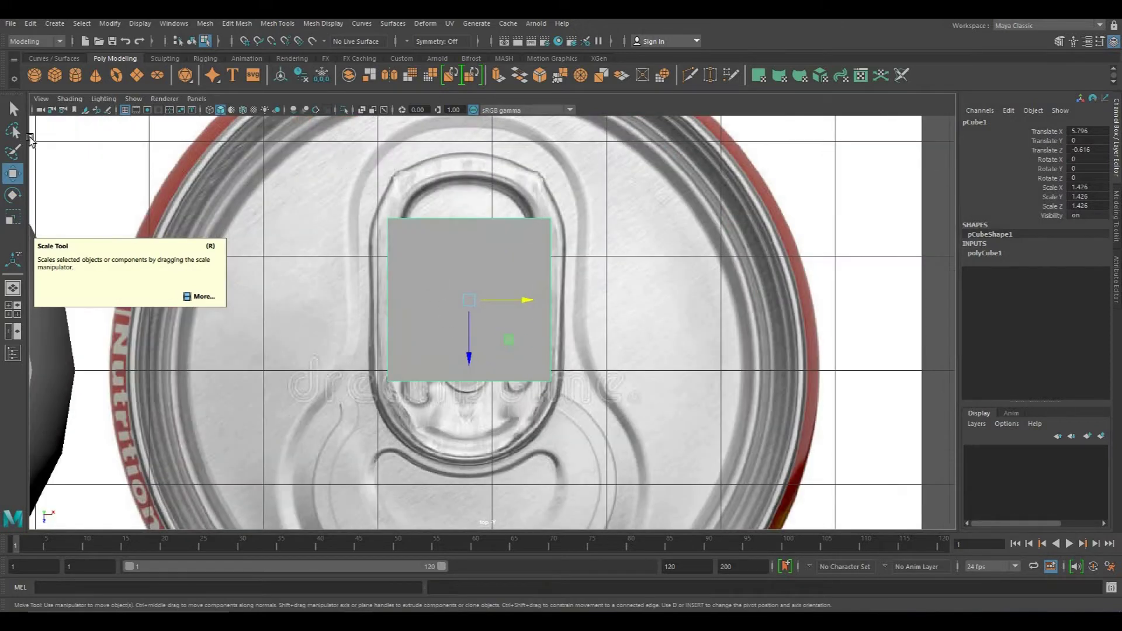
Turn on X-Ray shading and move the cube's two upper corner points along Z to about -1.150 over the tab's finger hole
left_click(69, 99)
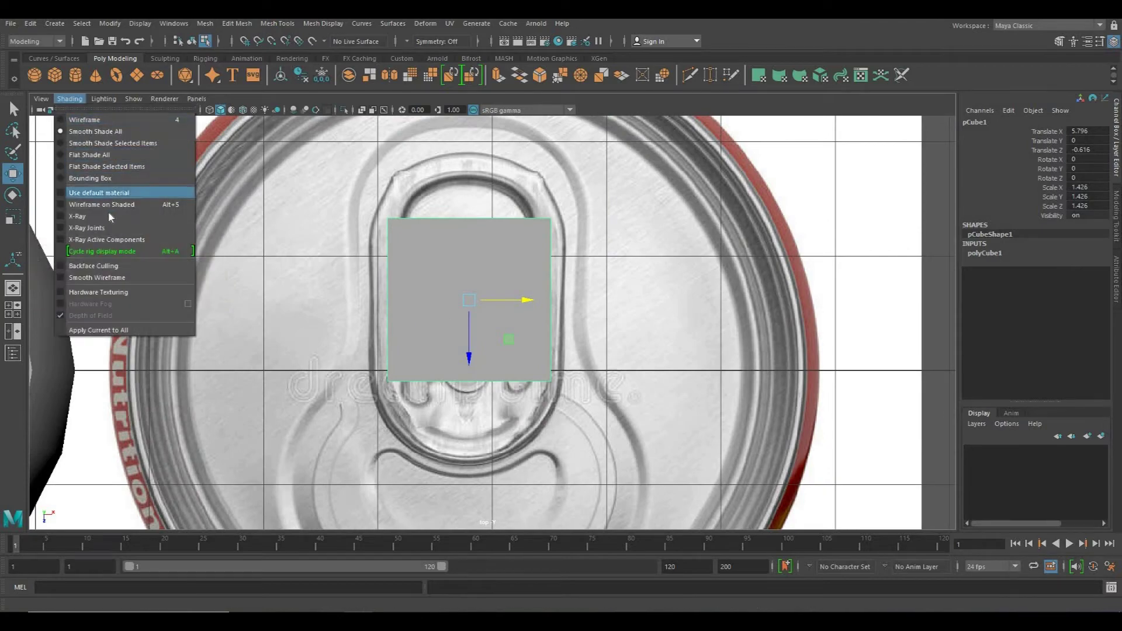
left_click(107, 216)
scroll(409, 289, "up", 2)
right_click_drag(419, 278, 368, 273)
scroll(297, 202, "up", 2)
middle_click_drag(296, 202, 293, 228, "alt")
left_click_drag(700, 440, 701, 443)
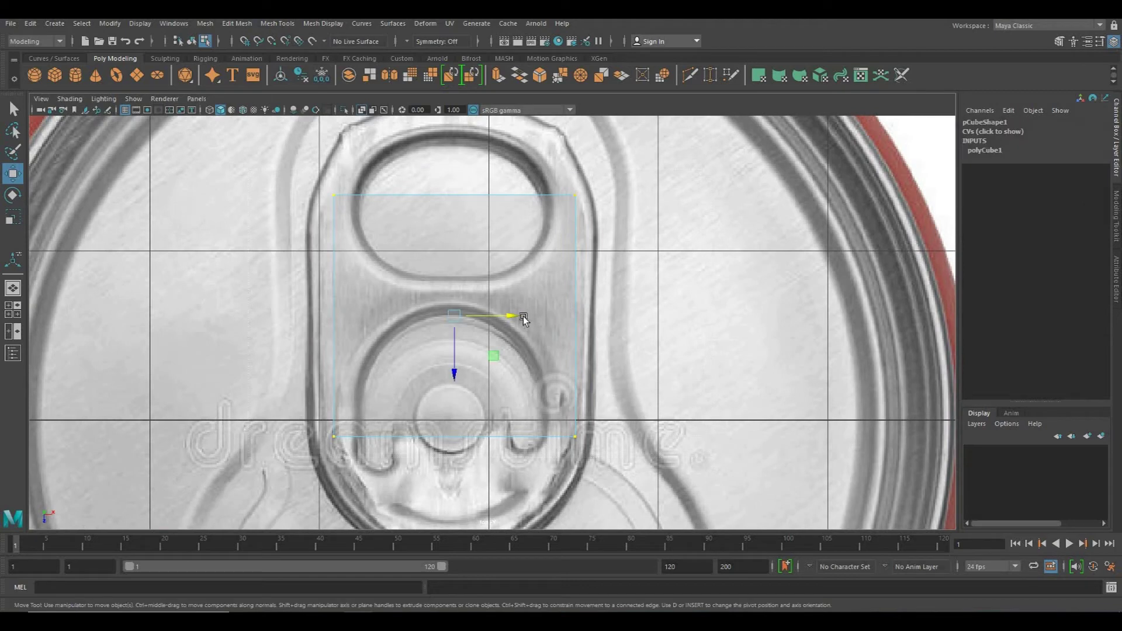
left_click_drag(316, 179, 750, 270)
left_click_drag(455, 214, 457, 245)
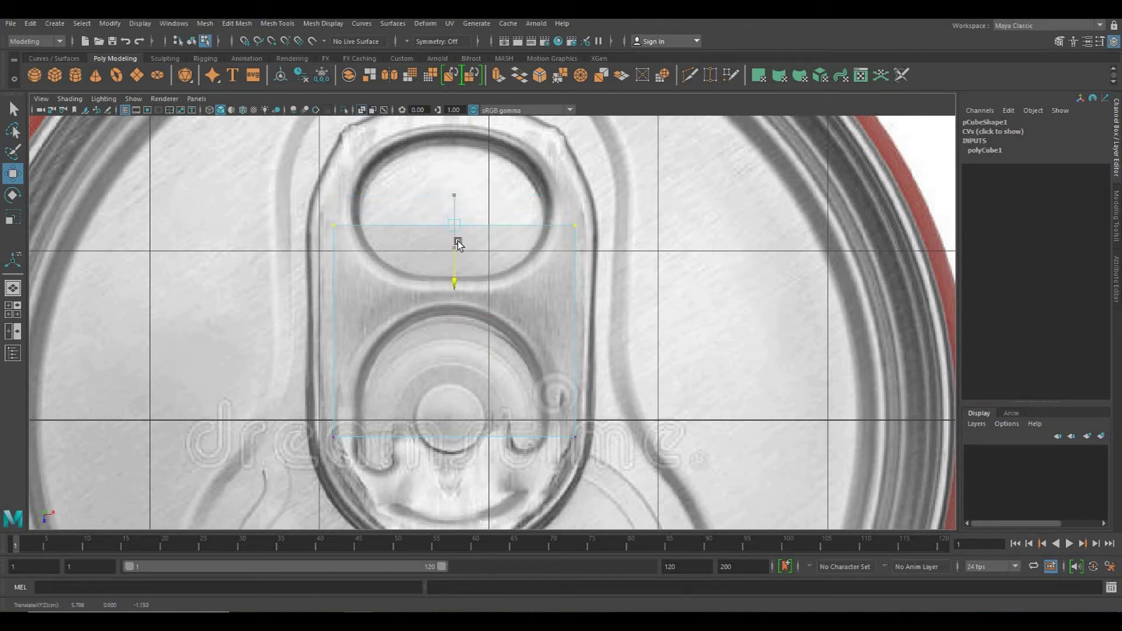
Widen the cube along X to a scale of about 1.569 and shift it to X 5.751 to match the pull tab's width
key("r")
right_click_drag(487, 300, 496, 323)
left_click_drag(495, 316, 494, 317)
key("w")
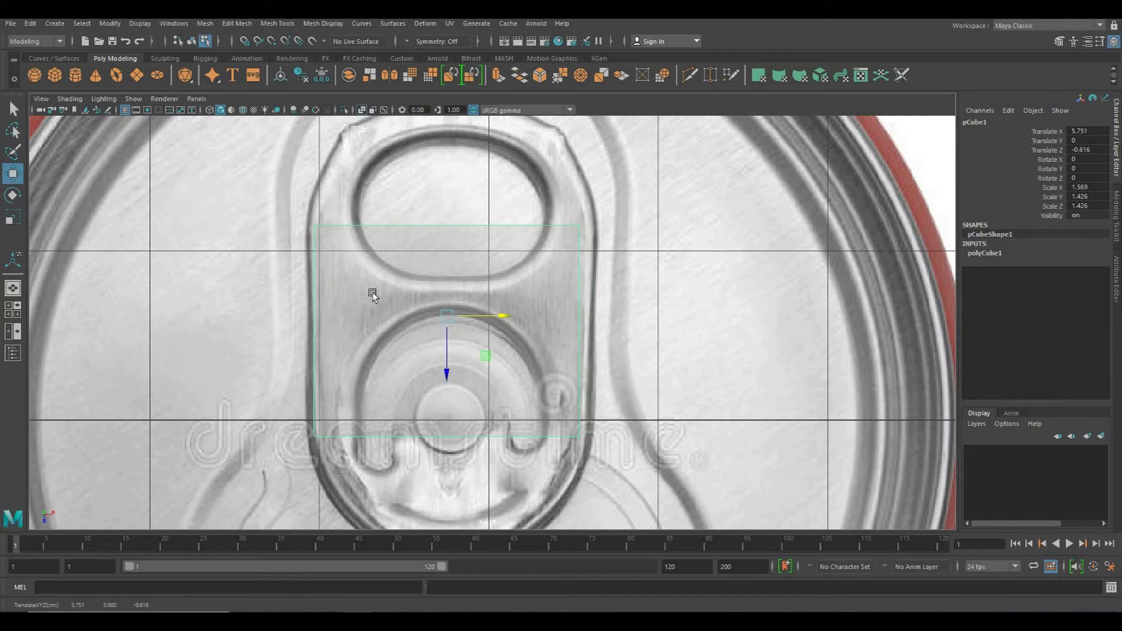
Move the cube's upper-left corner vertices to about X 4.952 on the pull tab's outer edge, checking the selection in the perspective view
right_click_drag(386, 296, 370, 294)
left_click_drag(298, 212, 335, 238)
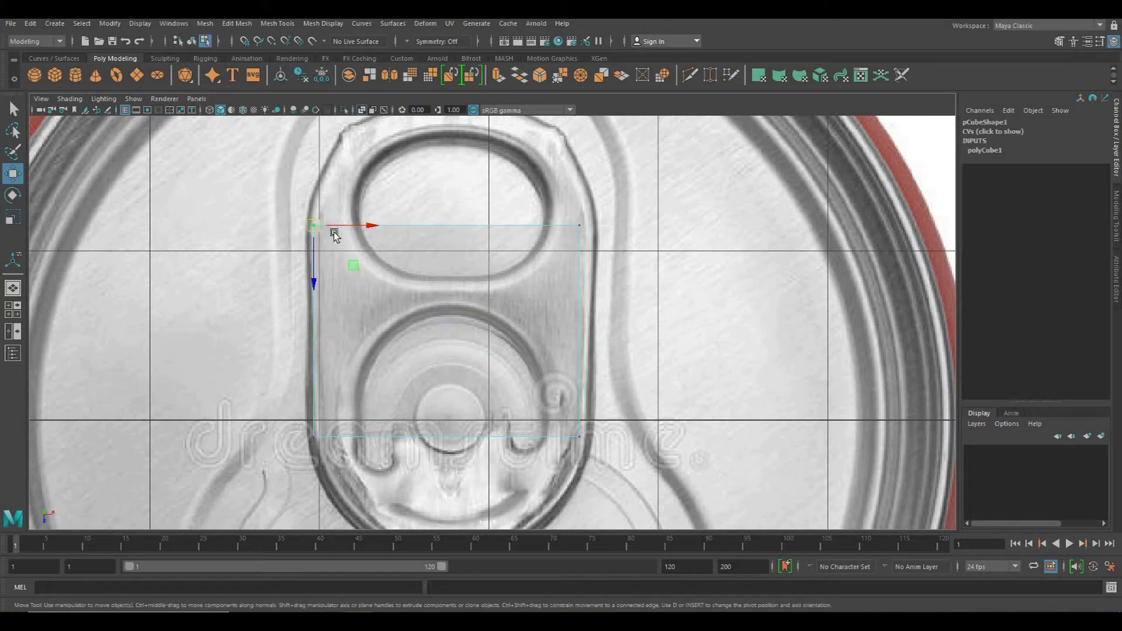
scroll(516, 350, "up", 6)
right_click_drag(522, 301, 485, 303)
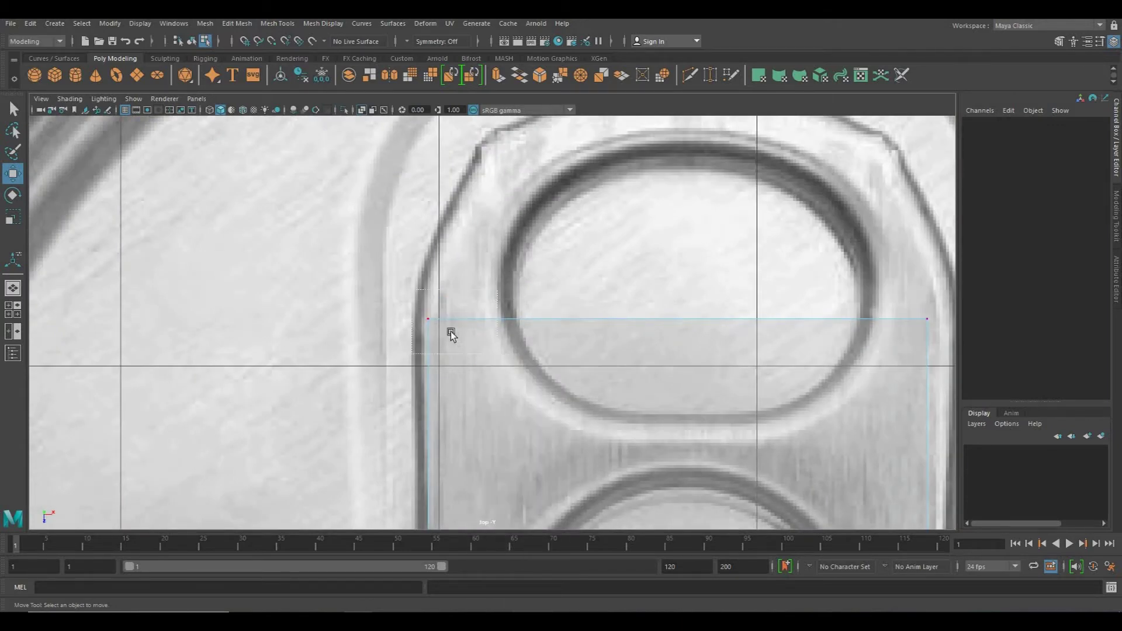
left_click_drag(452, 334, 452, 320)
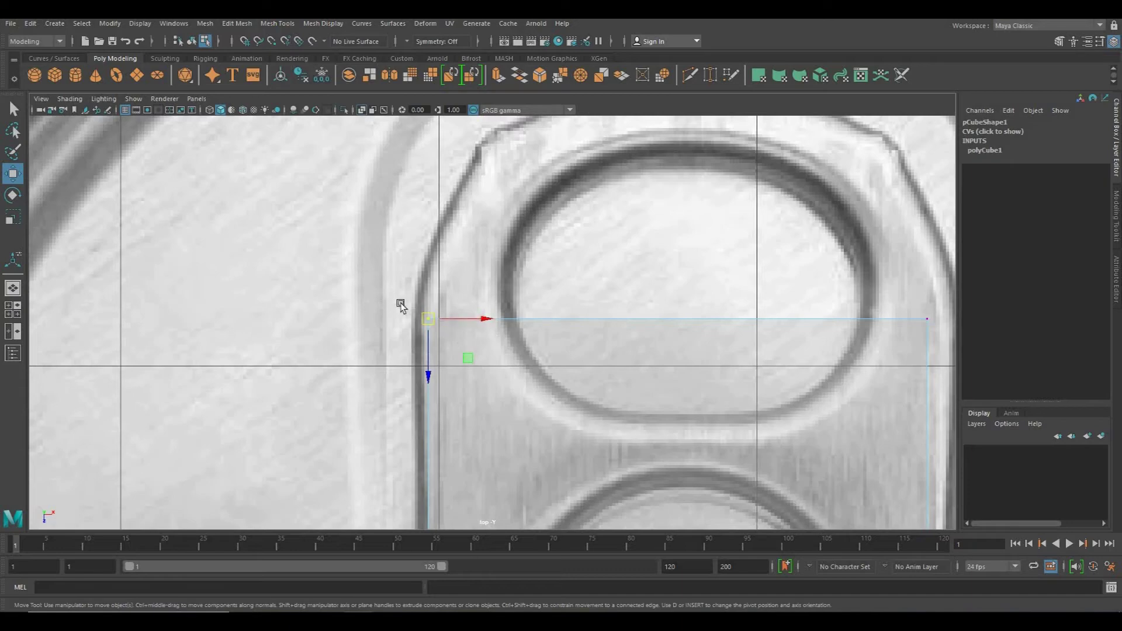
left_click(428, 328)
left_click(427, 323)
key("space")
key("space")
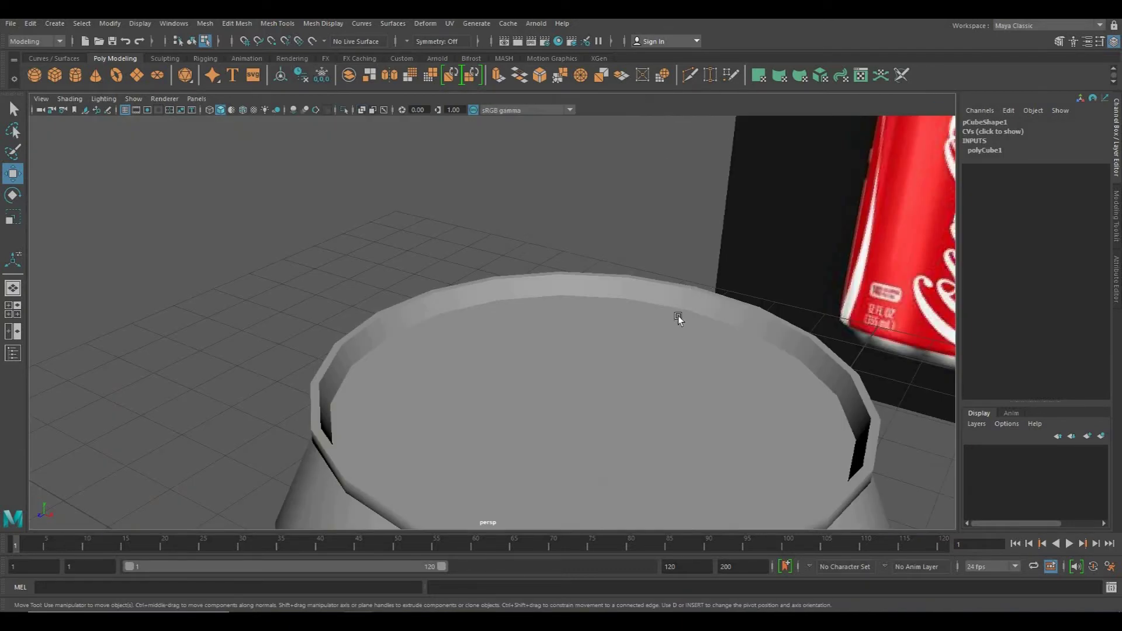
left_click_drag(676, 318, 310, 205, "alt")
key("space")
key("space")
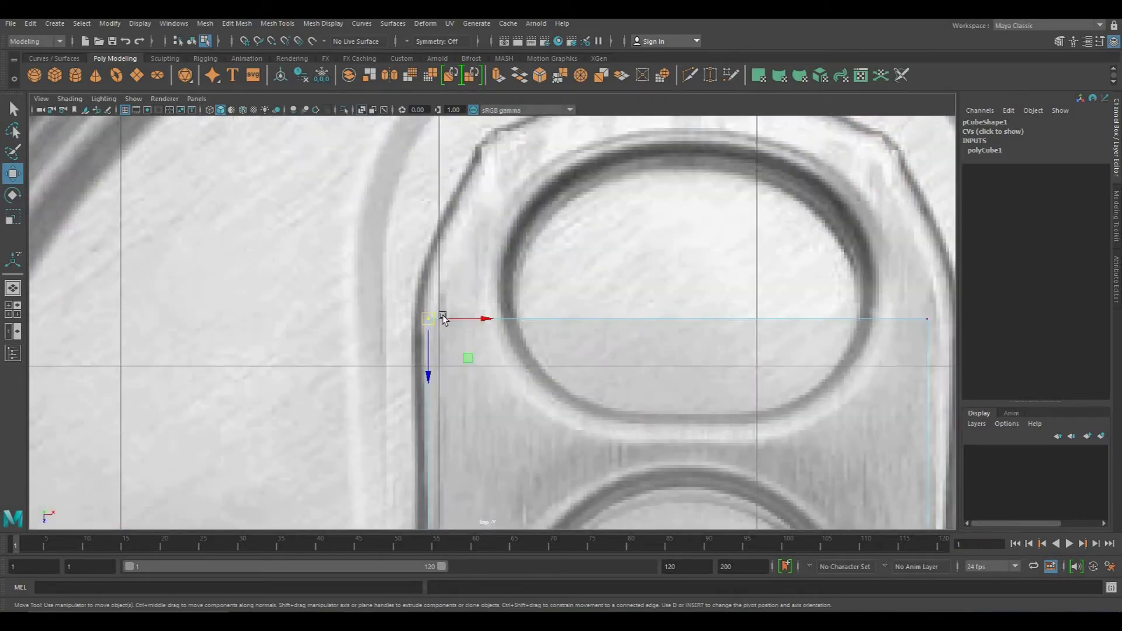
left_click(440, 319)
left_click(430, 320)
key("space")
key("space")
scroll(529, 146, "down", 3)
left_click_drag(529, 146, 437, 349, "alt")
key("space")
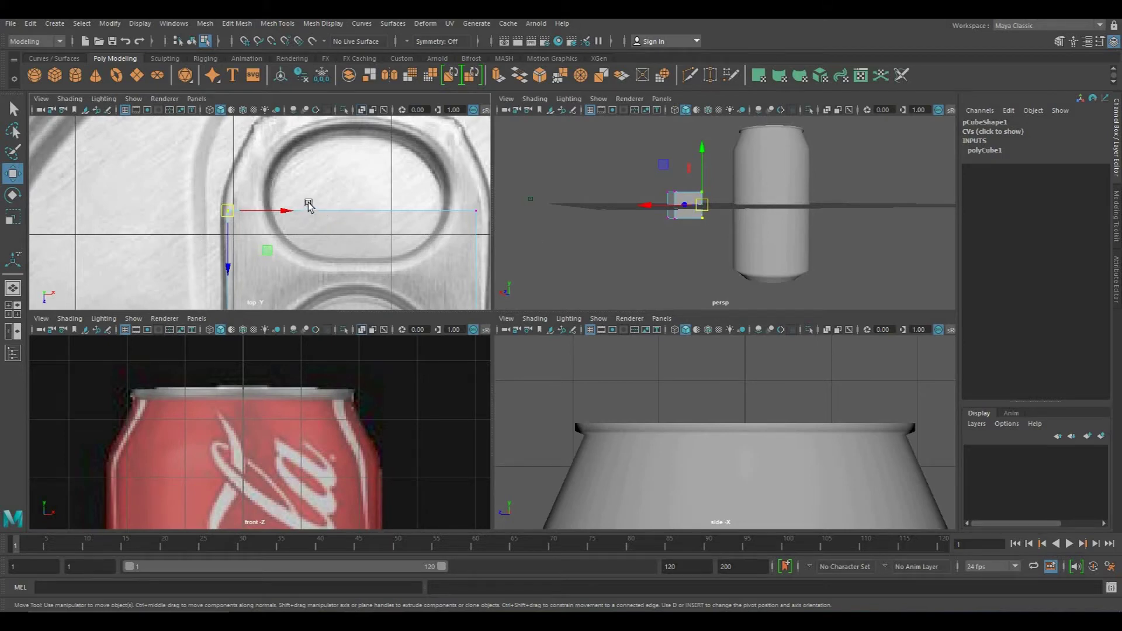
key("space")
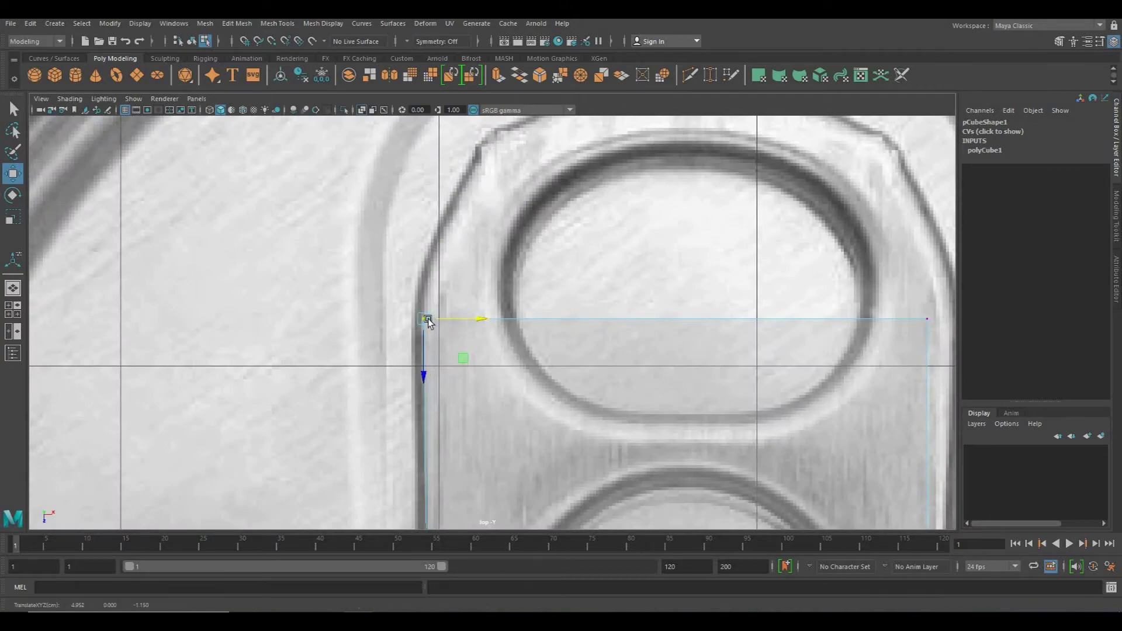
Align the cube's upper-right and lower corner vertices with the pull tab's side edges, placing the lower-left corner at about X 4.972
scroll(556, 326, "down", 5)
middle_click_drag(480, 316, 457, 308, "alt")
scroll(458, 307, "up", 4)
left_click_drag(448, 263, 518, 285)
left_click_drag(518, 339, 518, 340)
middle_click_drag(469, 429, 450, 334, "alt")
middle_click_drag(436, 404, 447, 341, "alt")
left_click_drag(488, 372, 517, 399, "alt")
left_click_drag(495, 362, 501, 363)
middle_click_drag(123, 325, 356, 342, "alt")
scroll(352, 374, "up", 2)
left_click_drag(383, 362, 442, 386, "alt")
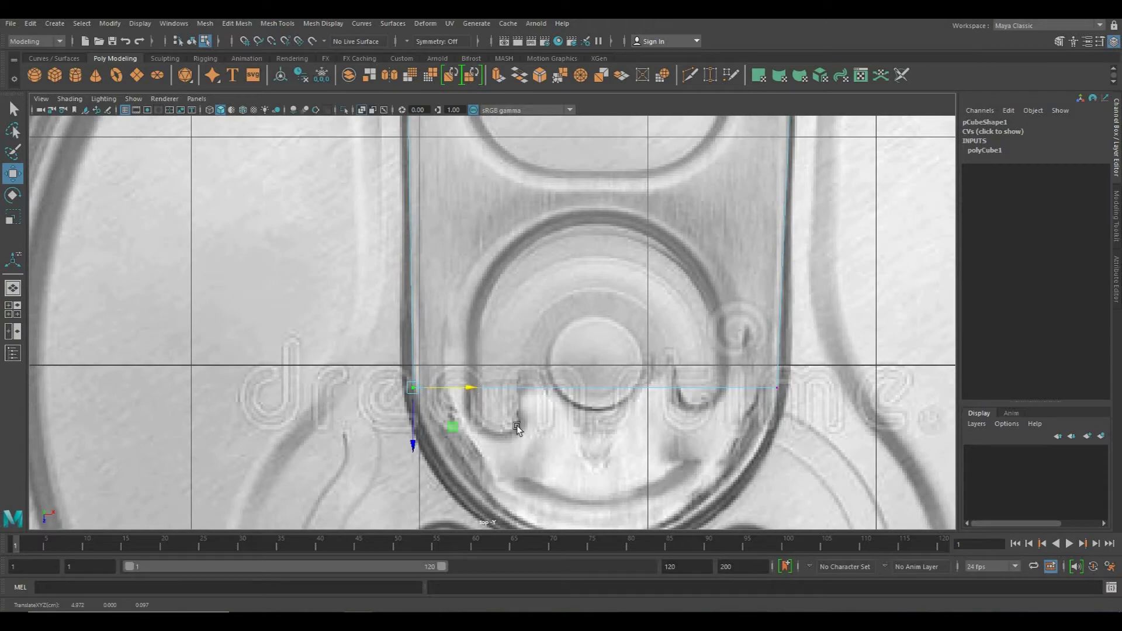
Select the vertices along the cube's upper edge and nudge them slightly along Z over the finger hole
scroll(527, 398, "down", 5)
scroll(521, 429, "up", 4)
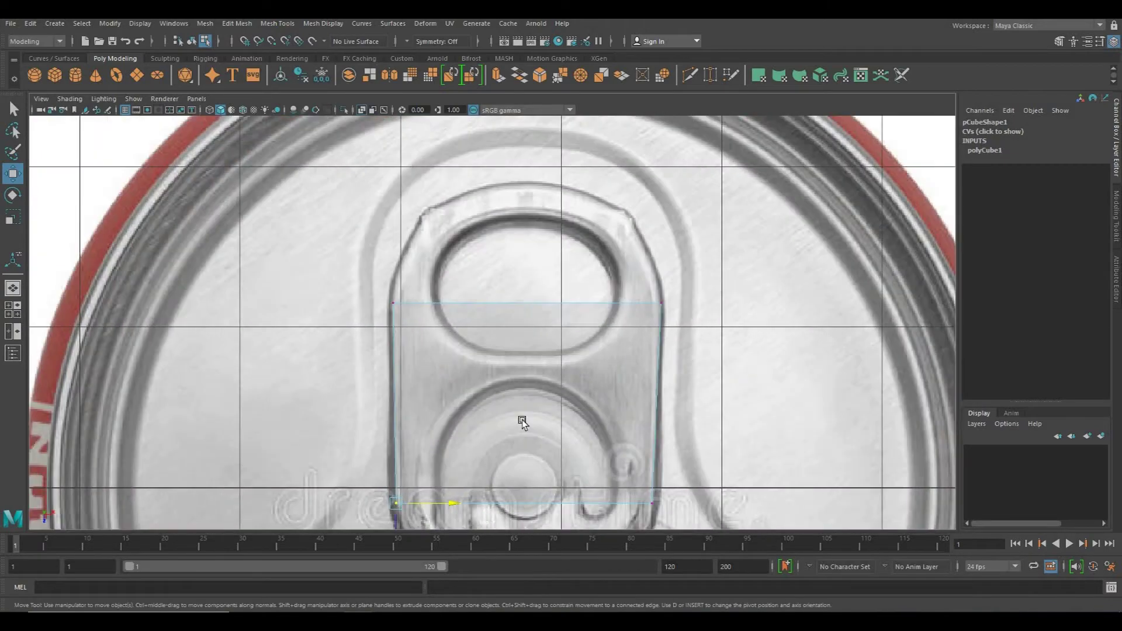
scroll(522, 420, "up", 3)
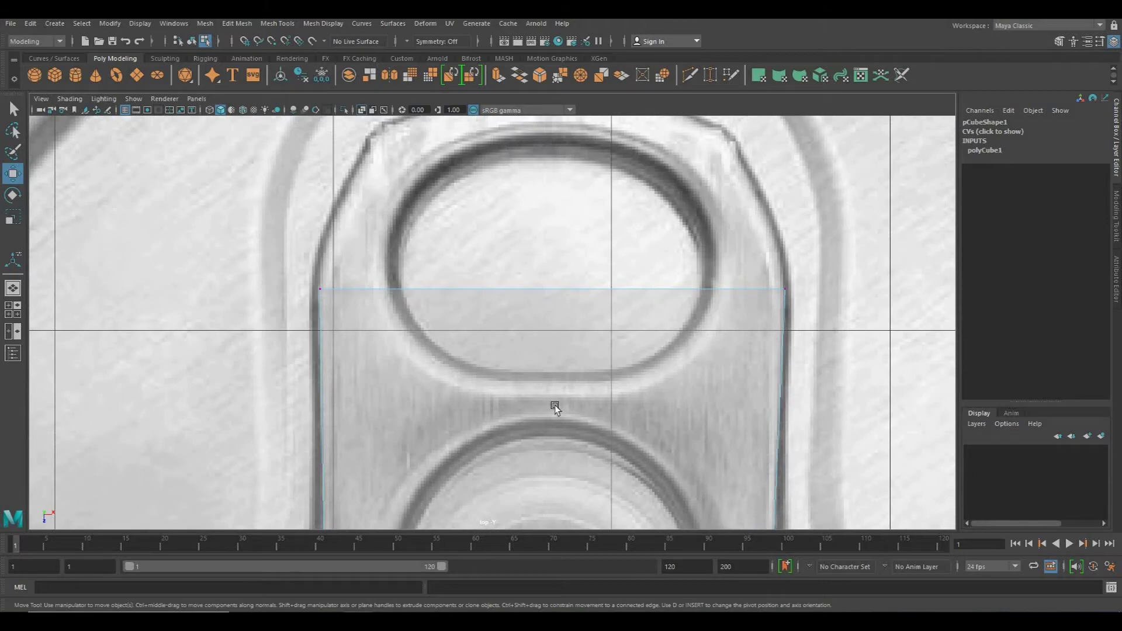
scroll(654, 372, "up", 3)
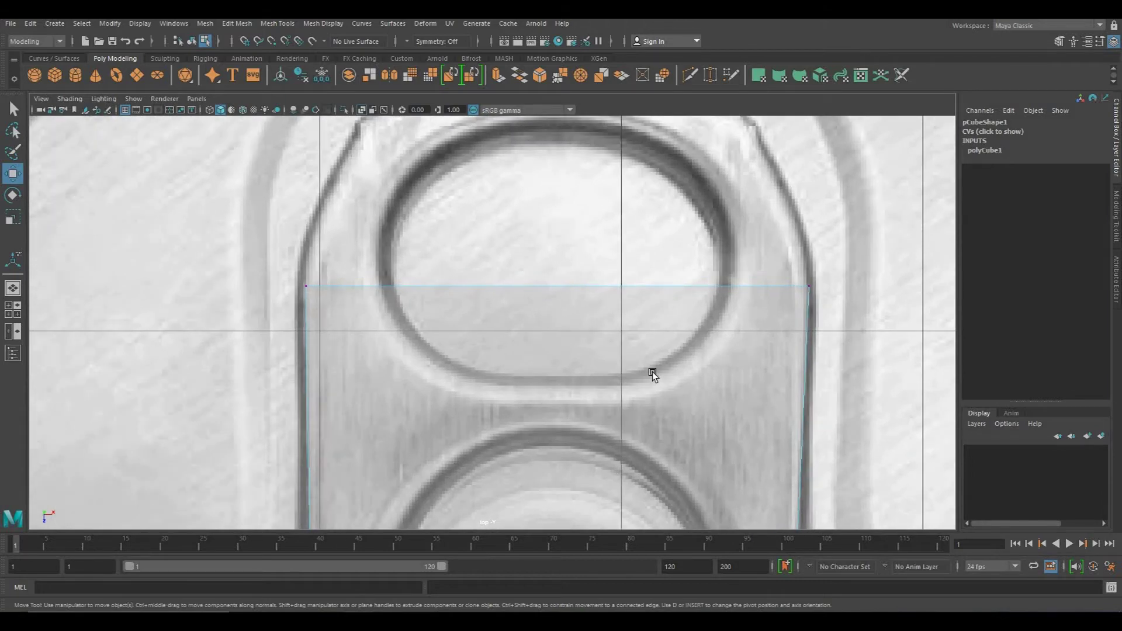
middle_click_drag(802, 348, 642, 352, "alt")
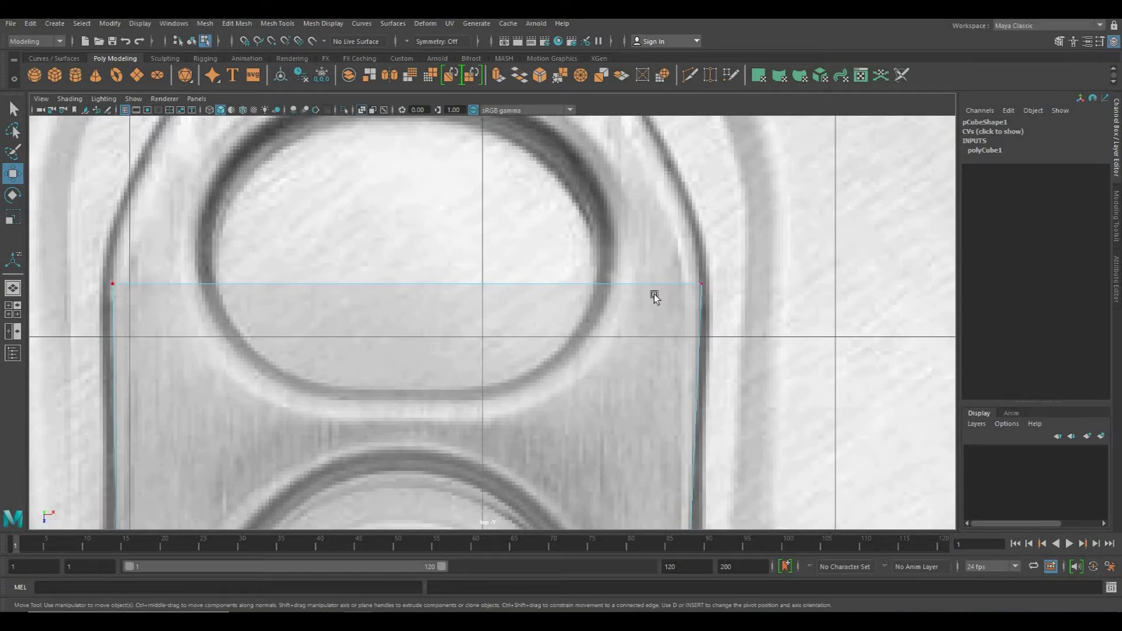
scroll(440, 471, "down", 2)
scroll(468, 406, "up", 5)
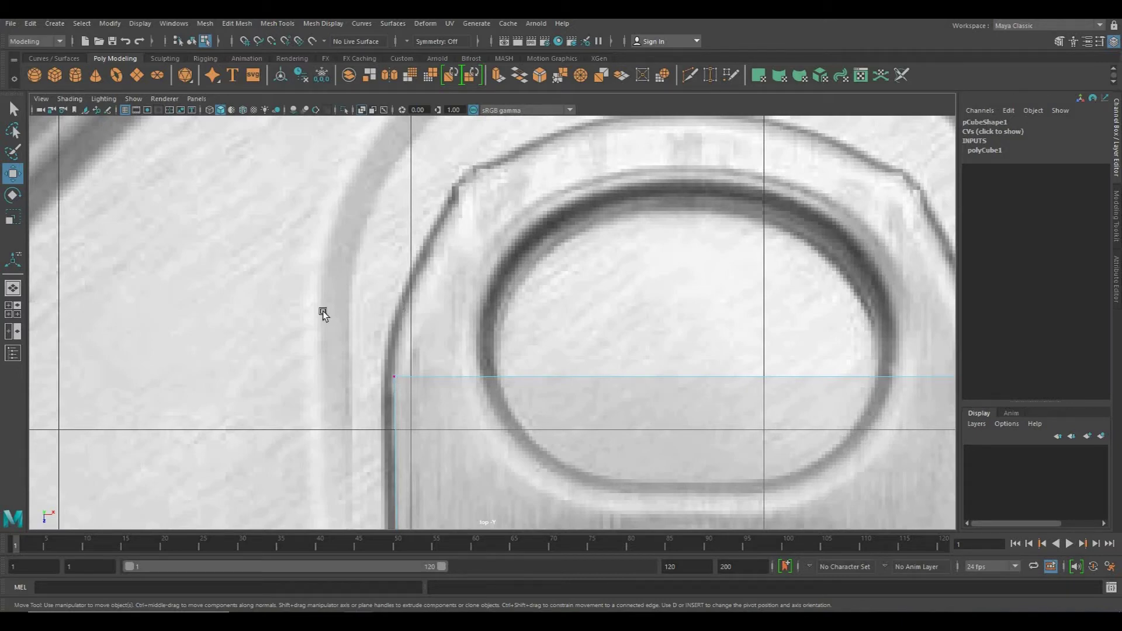
middle_click_drag(789, 342, 490, 321, "alt")
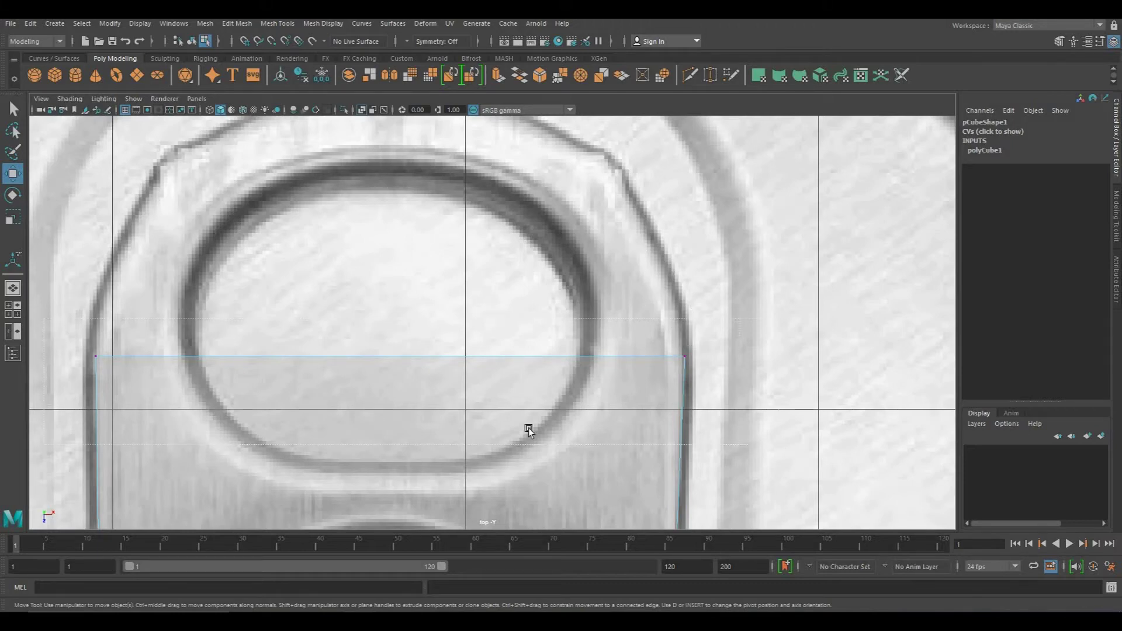
left_click_drag(389, 380, 594, 424)
right_click_drag(611, 351, 567, 462, "alt")
middle_click_drag(566, 462, 606, 215, "alt")
key("f")
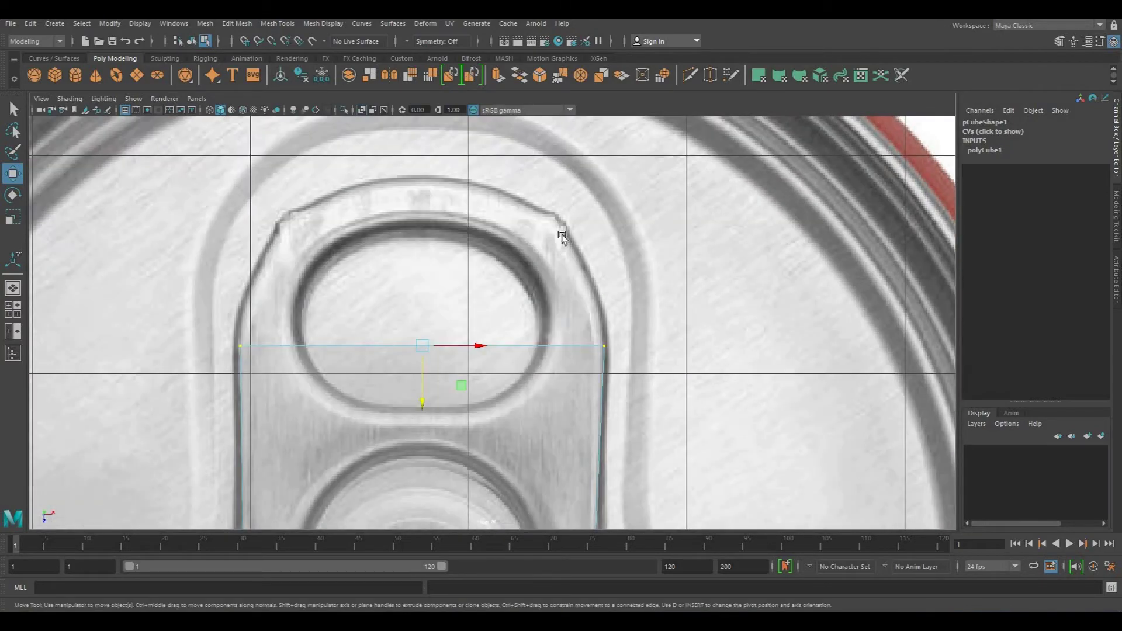
Select the can-lid image plane in the perspective view and lower it well below the cube
key("space")
left_click_drag(561, 240, 619, 420)
key("f")
scroll(674, 316, "down", 6)
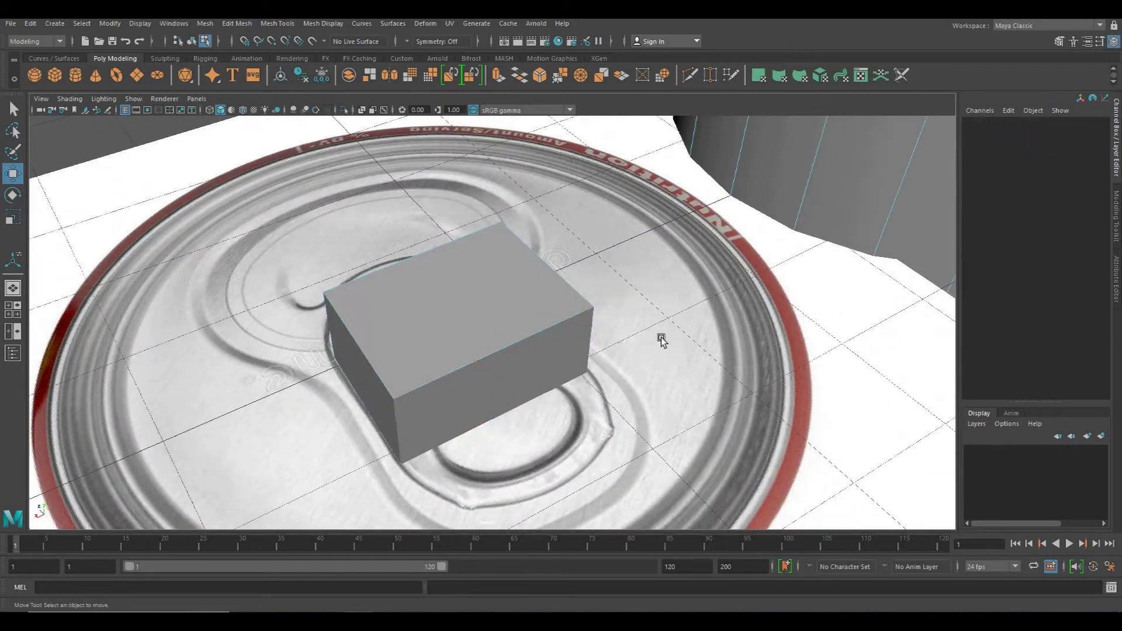
right_click_drag(591, 364, 563, 369)
left_click(567, 383)
left_click(191, 41)
left_click(252, 314)
left_click_drag(463, 286, 463, 456)
Return the selection mode to object type and select the cube instead of the can reference image plane
left_click_drag(561, 327, 508, 306, "alt")
left_click(509, 310)
right_click_drag(312, 251, 309, 313)
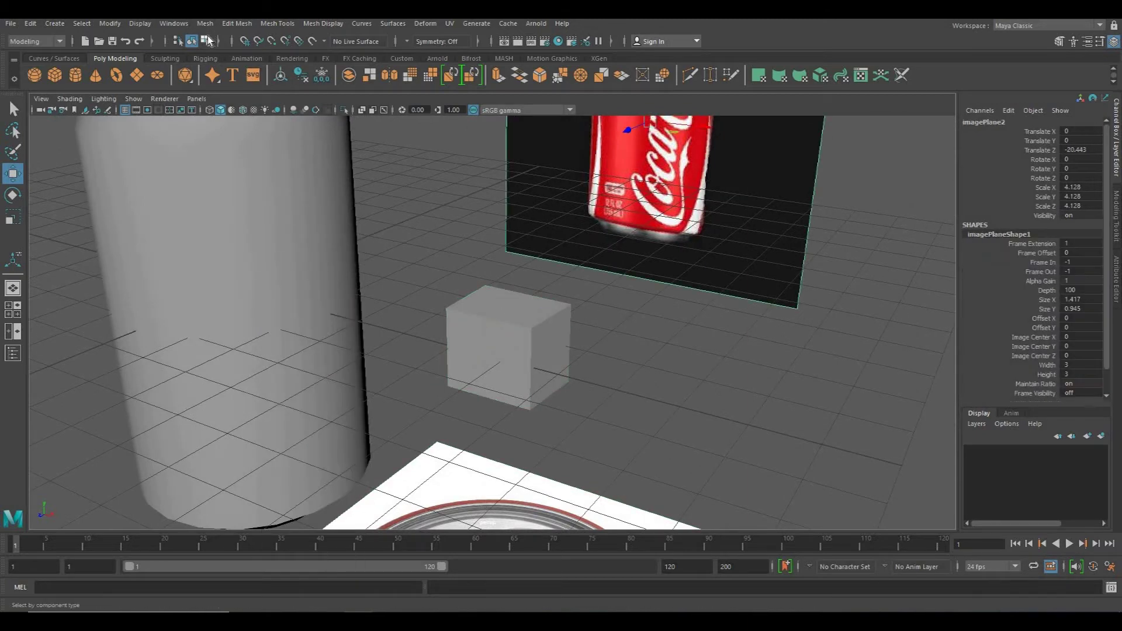
left_click(205, 41)
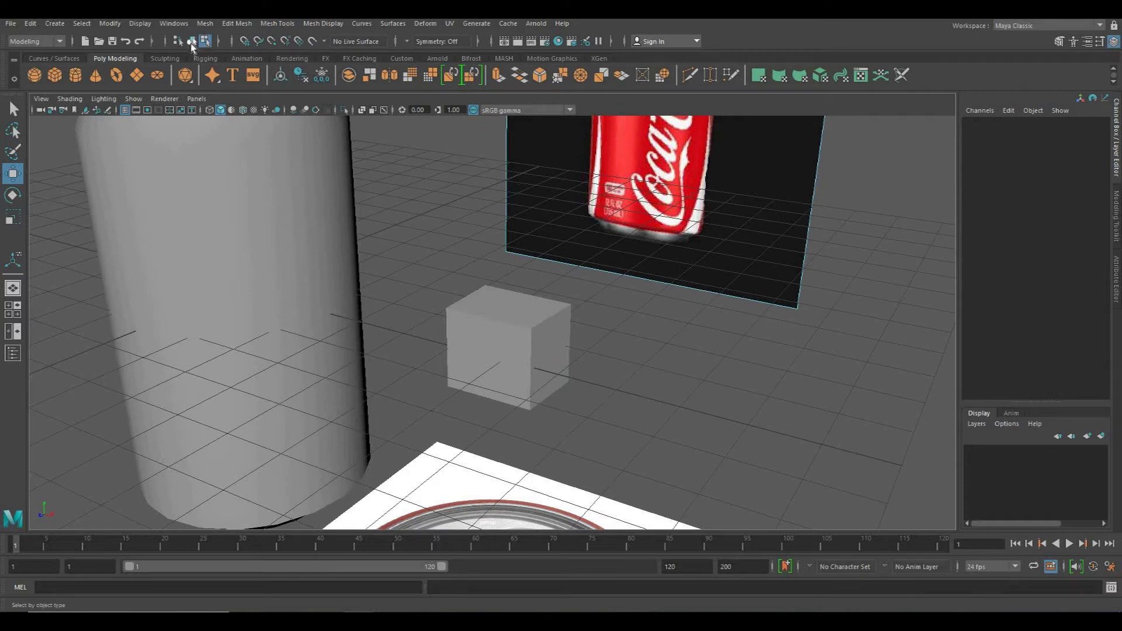
left_click(191, 44)
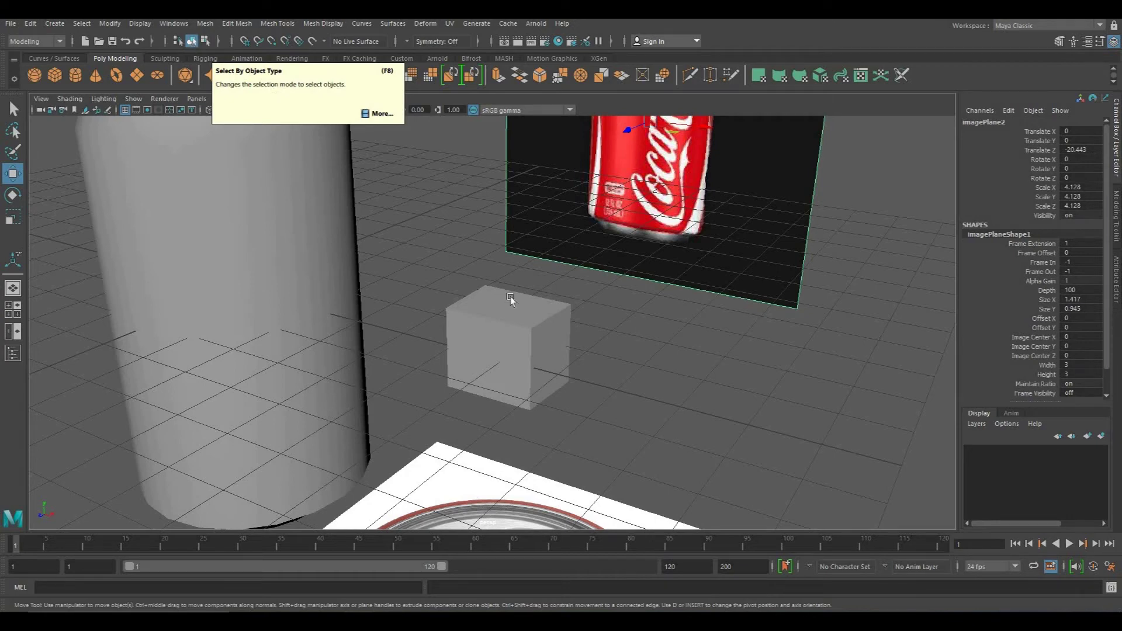
left_click(498, 307)
right_click(493, 302)
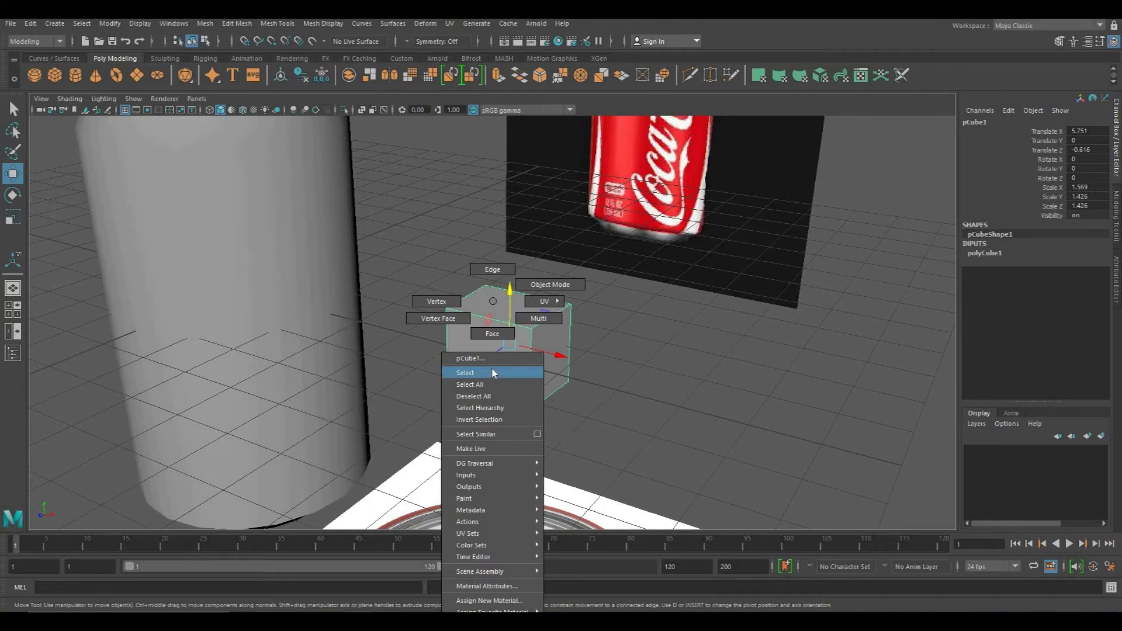
left_click(493, 373)
left_click(603, 343)
Switch the cube to face selection and select its two opposite end faces along Z
left_click_drag(603, 343, 602, 299, "alt")
key("space")
key("space")
right_click(600, 295)
left_click(578, 363)
key("f")
left_click_drag(473, 374, 560, 308, "alt")
right_click(462, 281)
left_click(462, 314)
left_click(560, 308)
left_click_drag(724, 308, 509, 275, "alt")
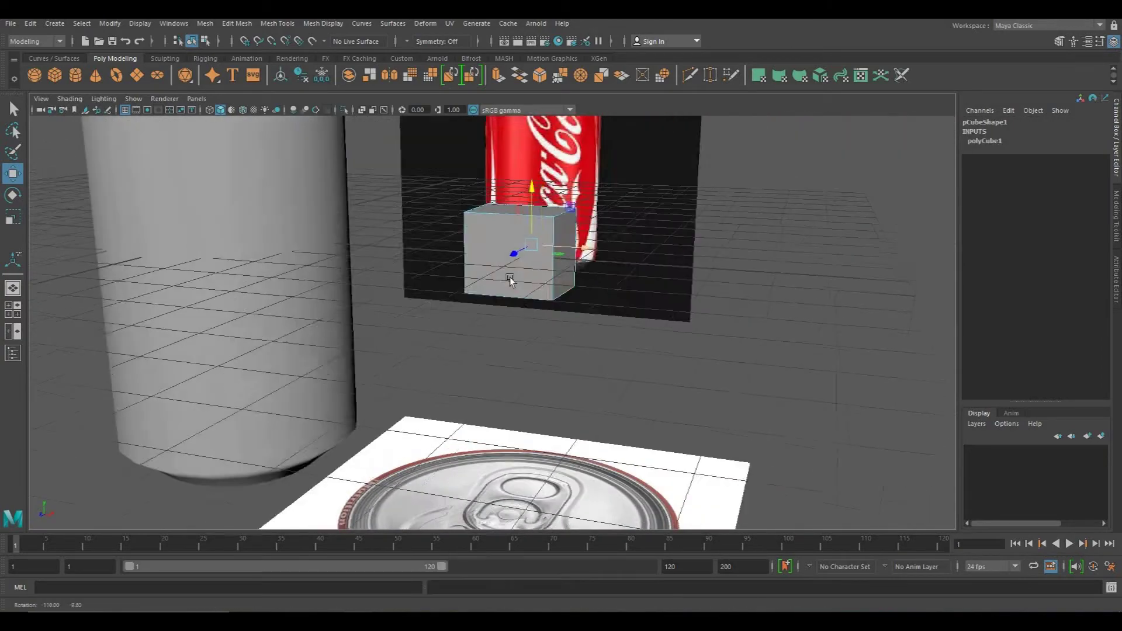
Extrude both end faces of the cube outward along the pull tab with a Local Translate Z of about 0.721
key("space")
key("space")
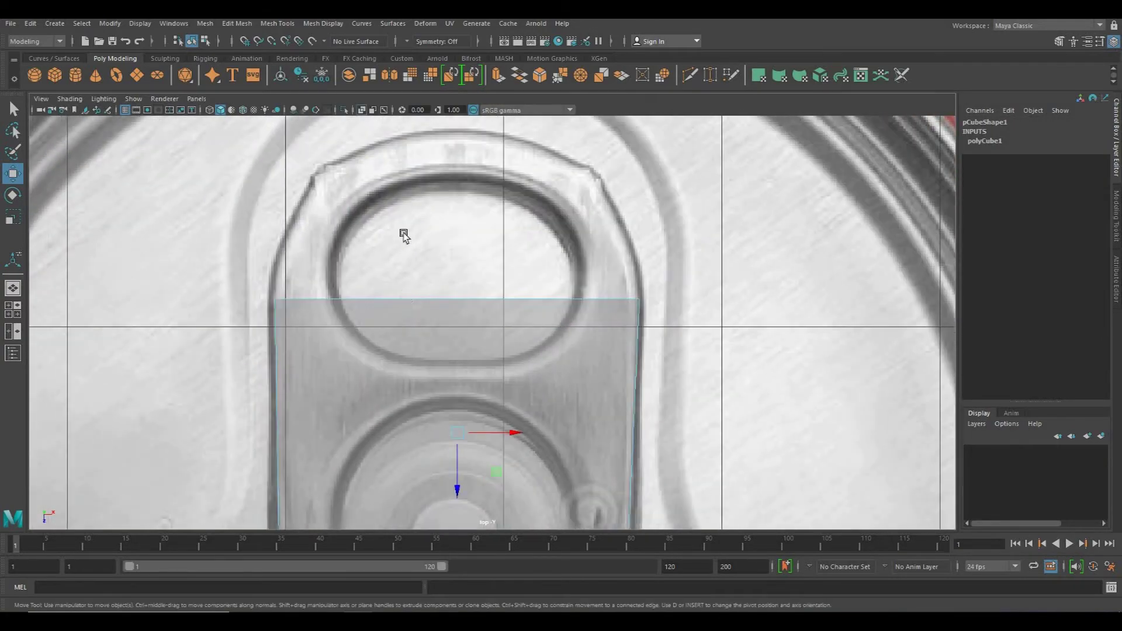
middle_click_drag(439, 307, 425, 486, "alt")
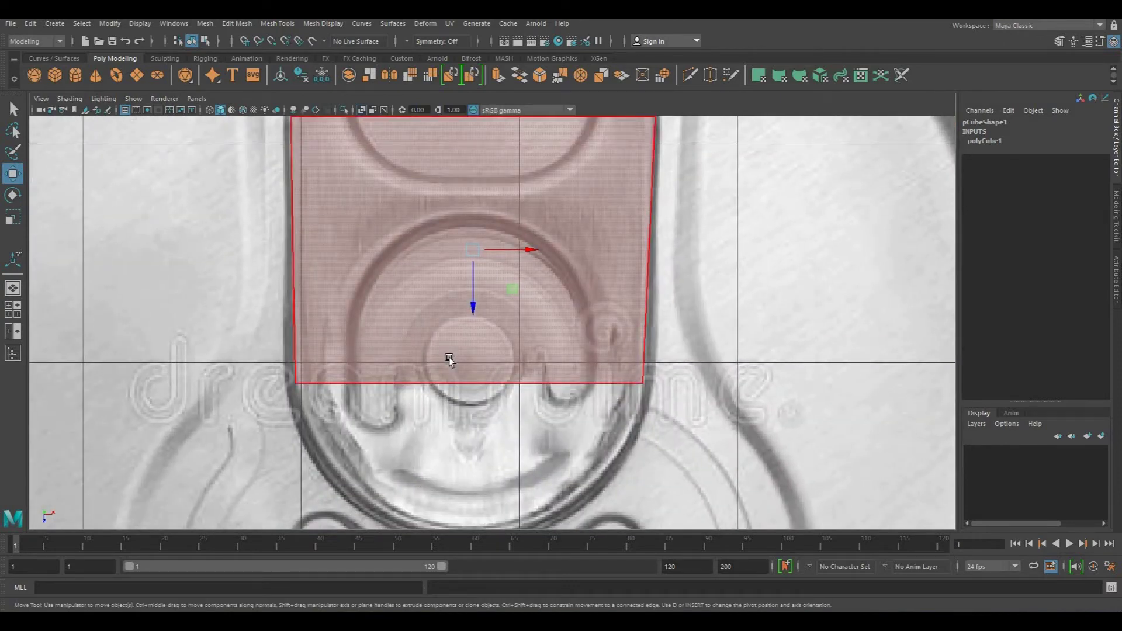
key("ctrl+e")
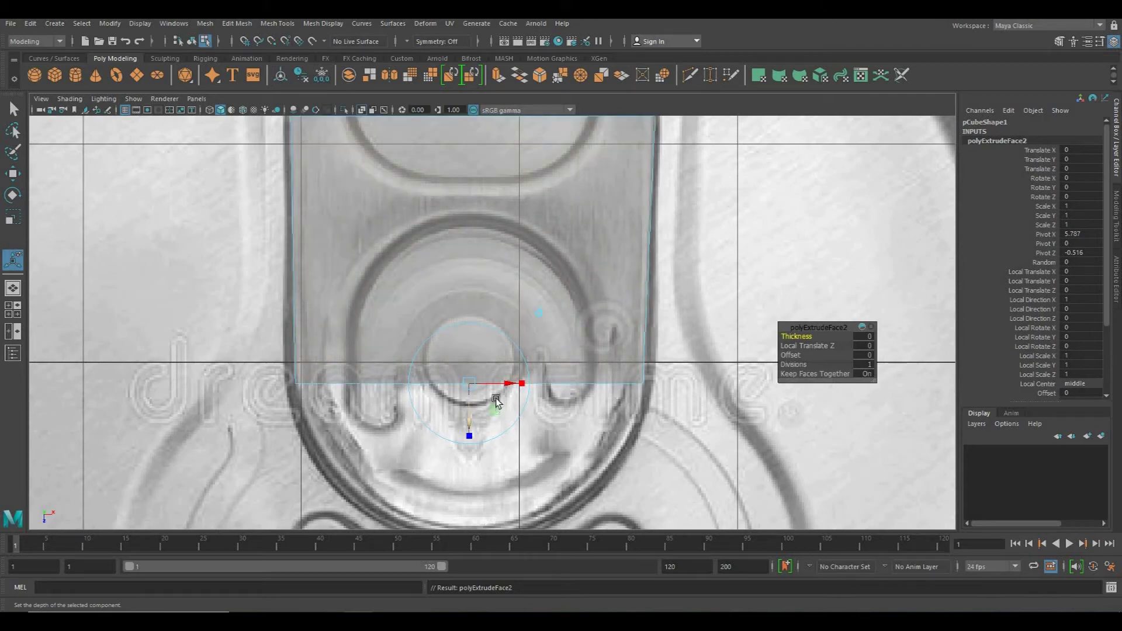
left_click_drag(468, 417, 493, 499)
middle_click_drag(489, 360, 479, 268, "alt")
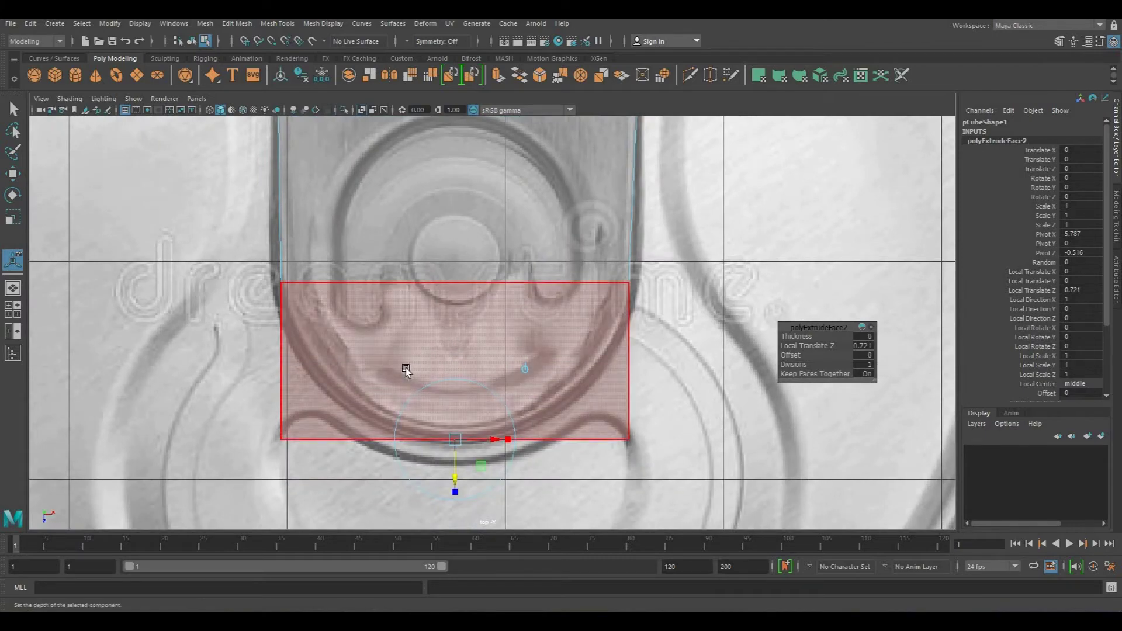
middle_click_drag(428, 180, 430, 401, "alt")
scroll(429, 409, "down", 5)
middle_click_drag(430, 306, 438, 233, "alt")
scroll(433, 391, "up", 5)
scroll(444, 192, "down", 5)
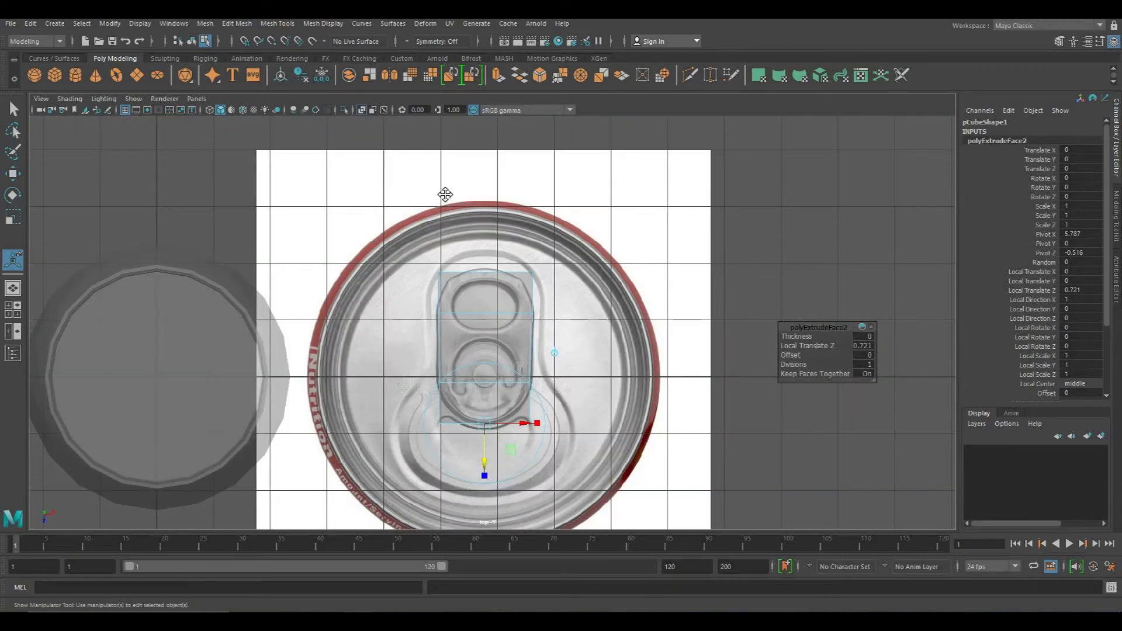
Inspect the extruded ends in perspective and fine-tune the extrusion's Local Translate Z to 0.717 against the lid image
key("space")
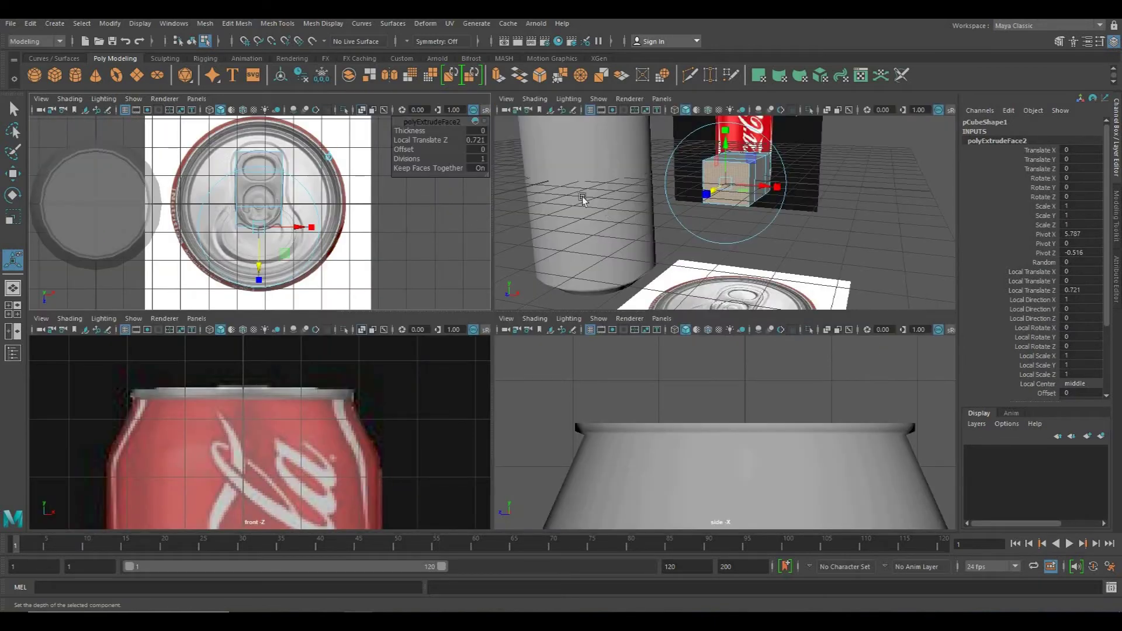
left_click_drag(681, 211, 540, 234, "alt")
middle_click_drag(541, 234, 517, 295, "alt")
scroll(370, 236, "up", 2)
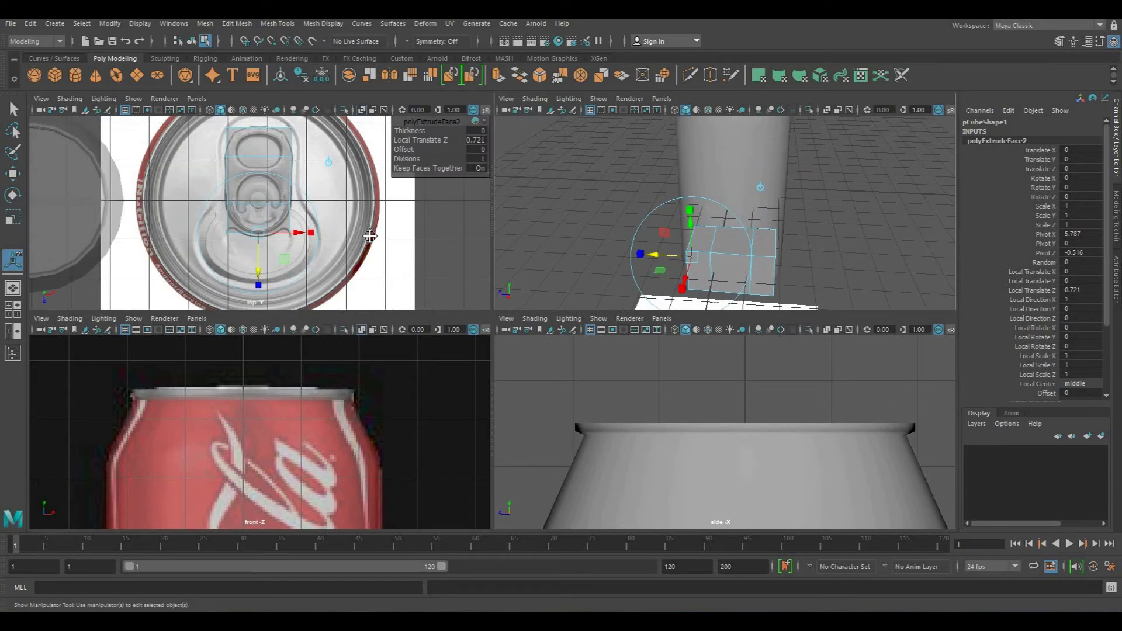
scroll(370, 236, "up", 1)
middle_click_drag(370, 236, 339, 172, "alt")
mouse_move(227, 190)
left_mouse_down()
mouse_move(231, 208)
mouse_move(216, 195)
left_mouse_up()
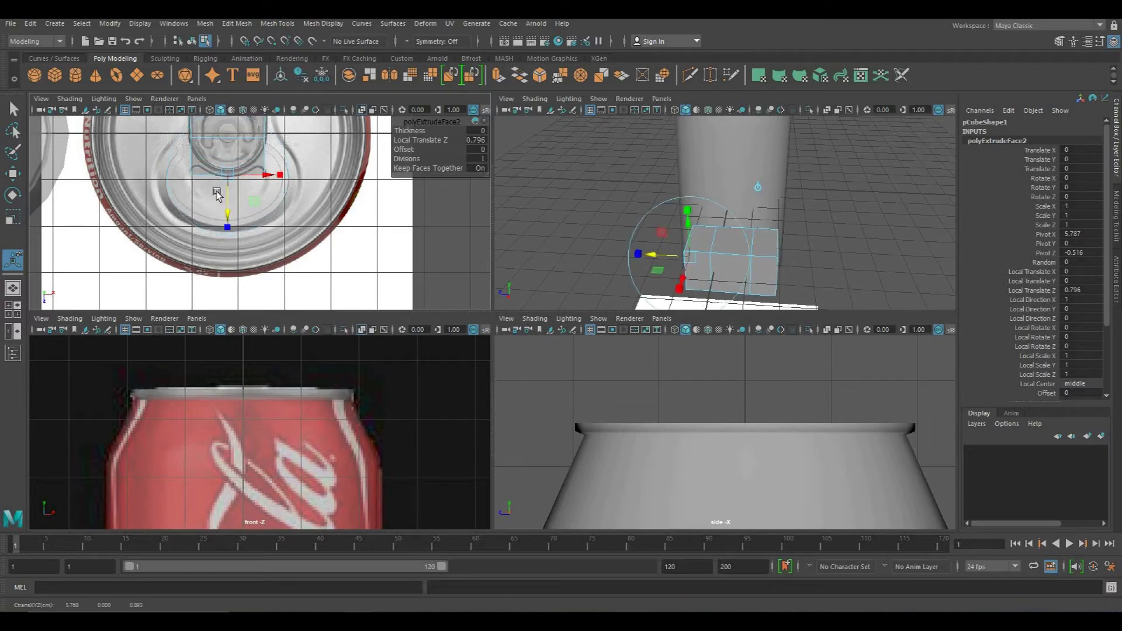
key("space")
scroll(526, 345, "up", 5)
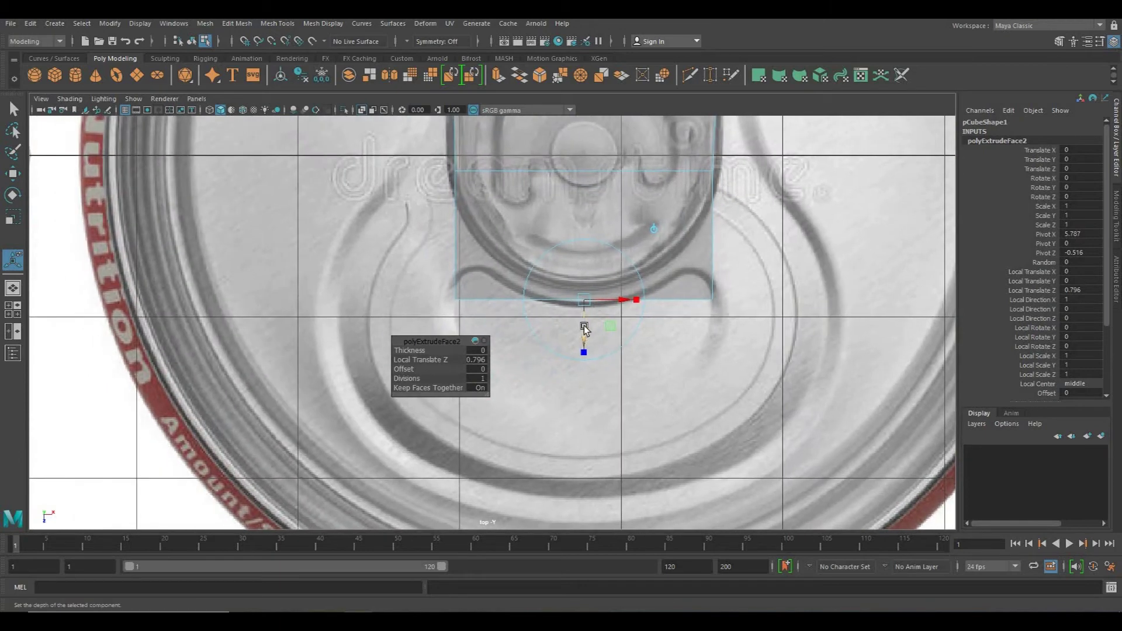
left_click_drag(584, 330, 548, 301)
key("q")
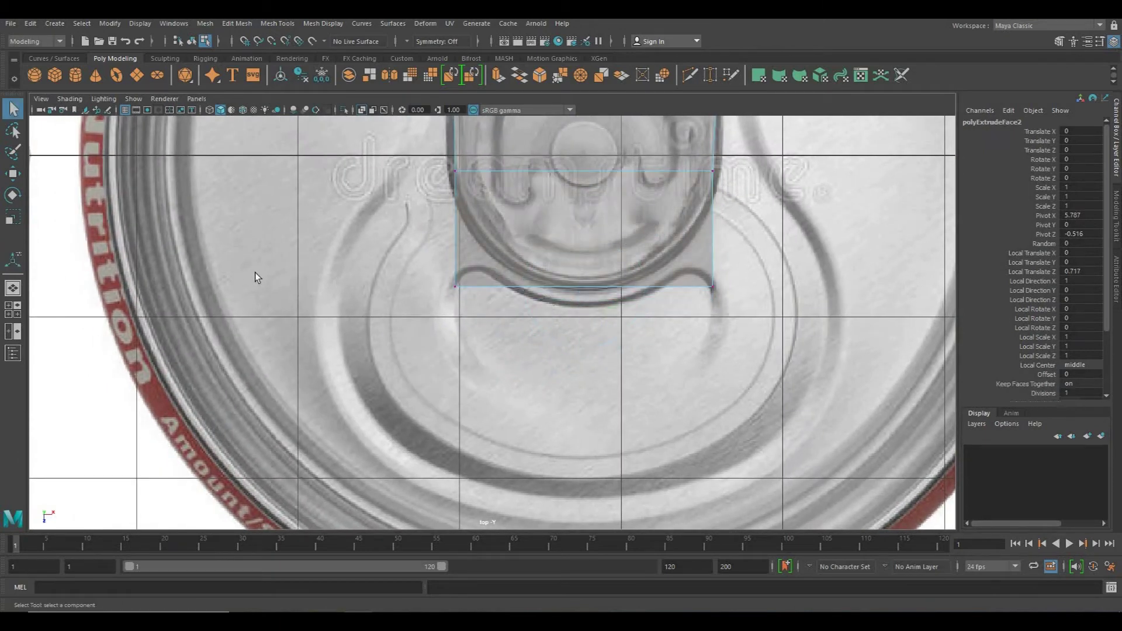
Try a lengthwise edge loop through the middle of the pull tab mesh and undo it
left_click(547, 395)
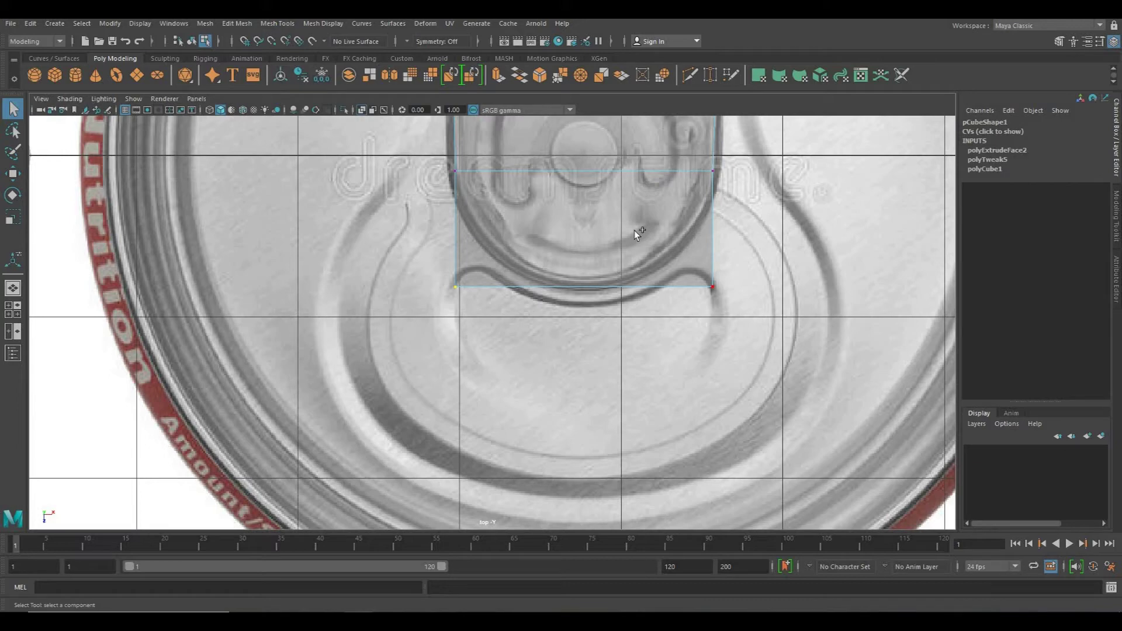
left_click_drag(640, 229, 711, 310)
key("w")
middle_click_drag(509, 303, 393, 369, "alt")
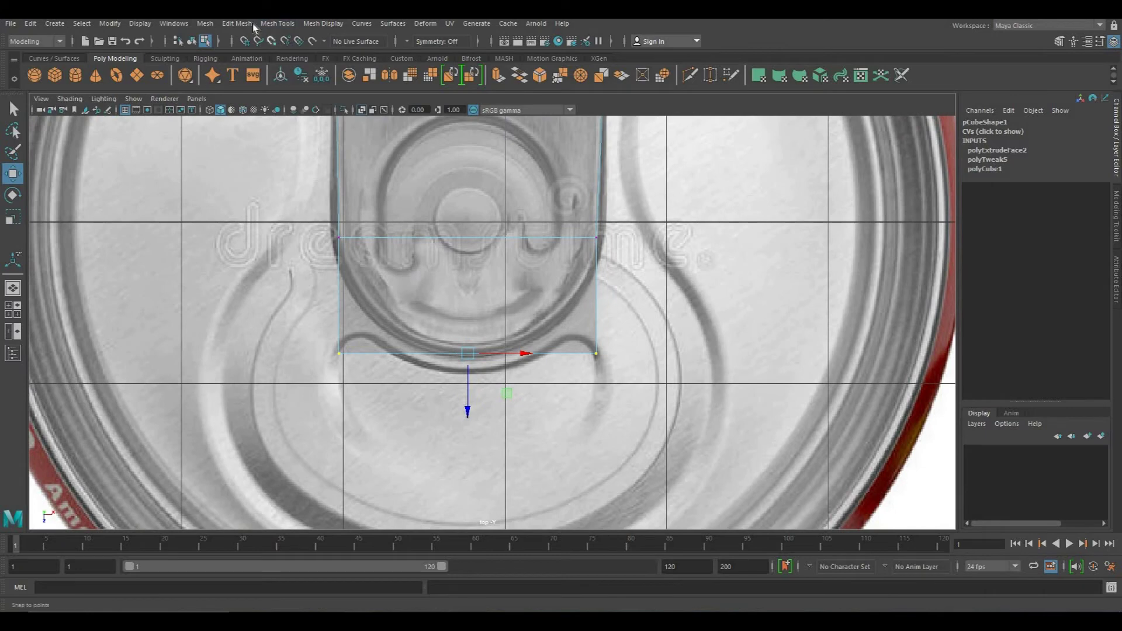
left_click(277, 23)
left_click(298, 112)
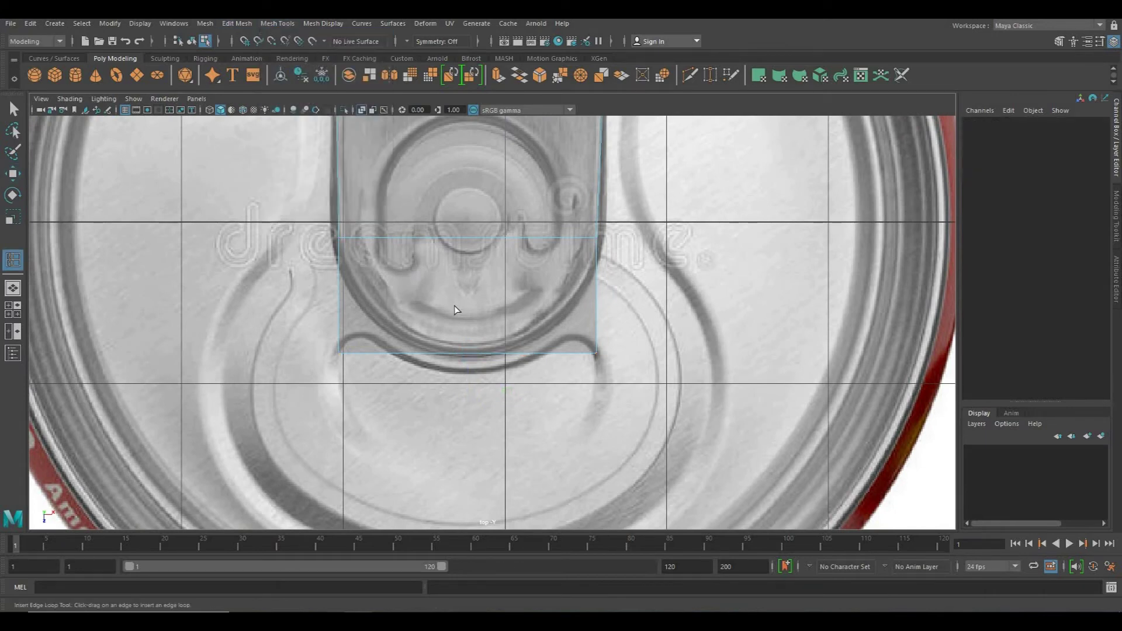
left_click(470, 353)
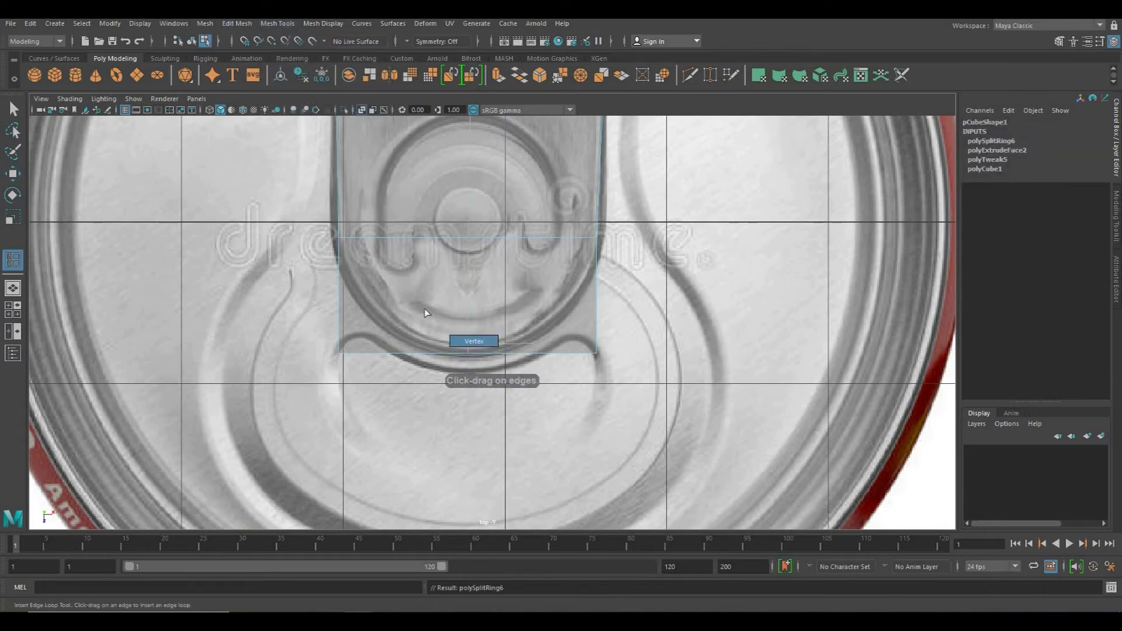
left_click(274, 23)
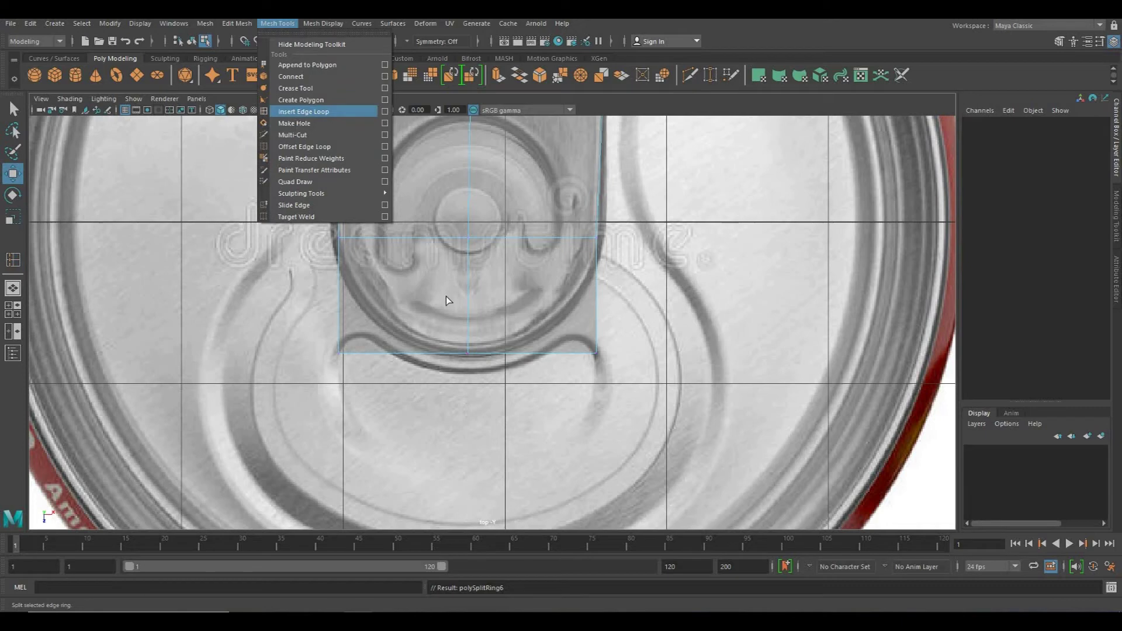
left_click(276, 23)
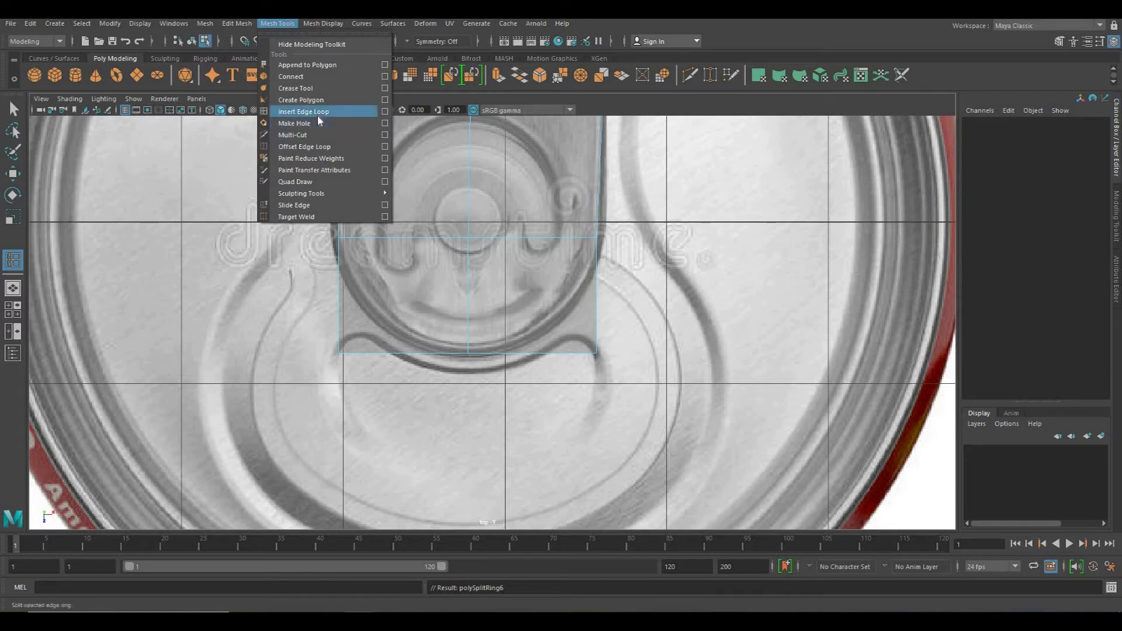
left_click(318, 115)
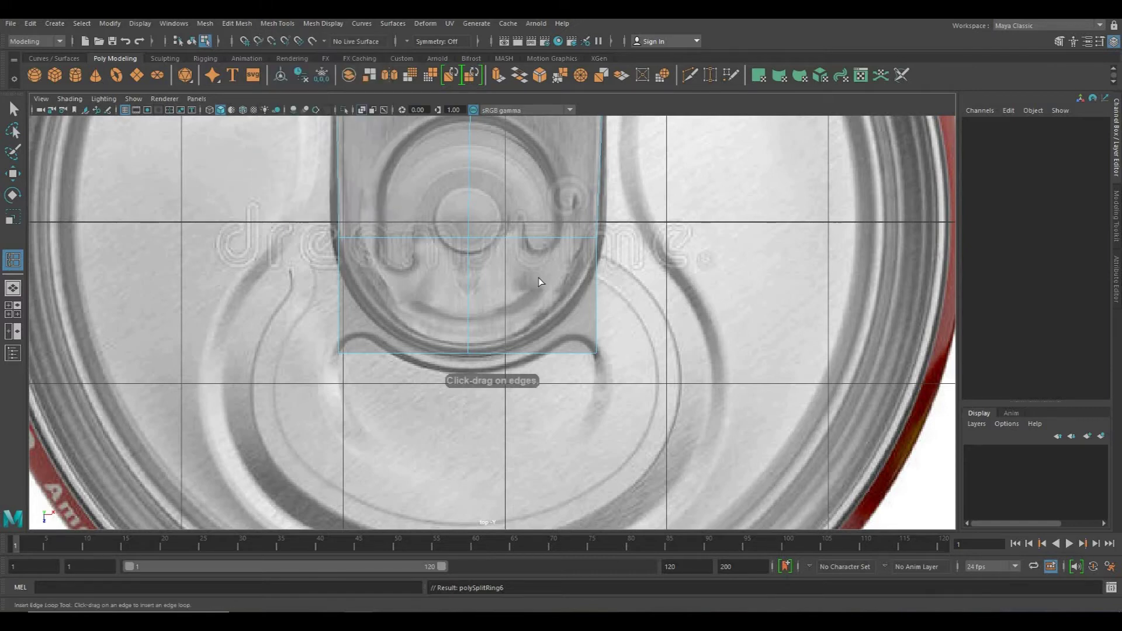
key("ctrl+z")
Try moving a single corner vertex at the tab's lower end up along Z and undo the move
scroll(465, 359, "up", 3)
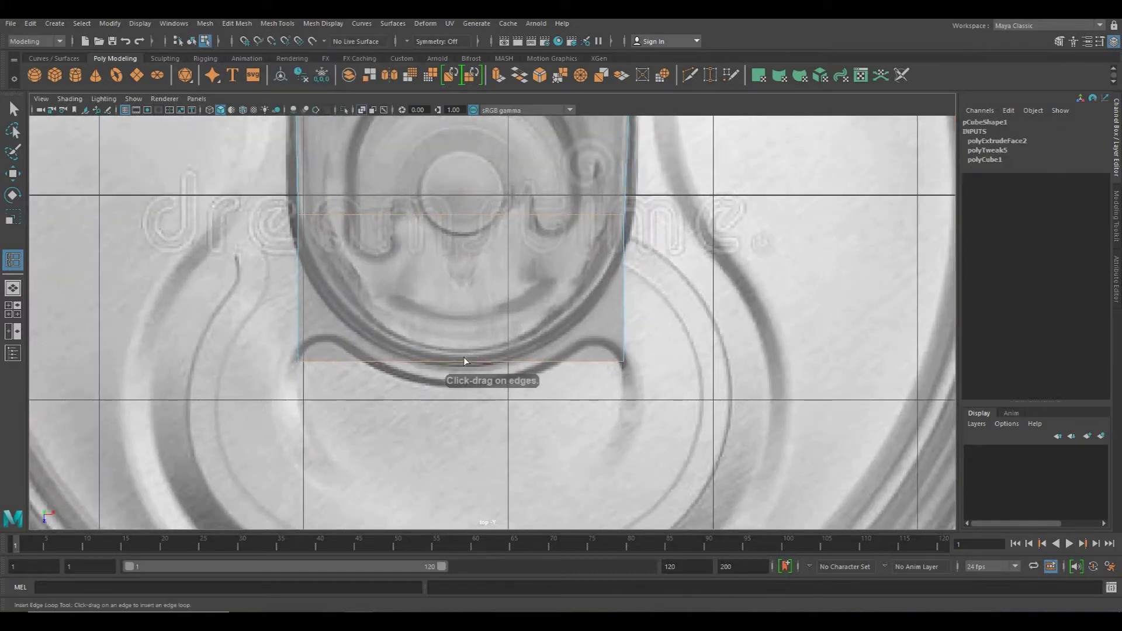
scroll(464, 356, "up", 1)
scroll(454, 373, "up", 3)
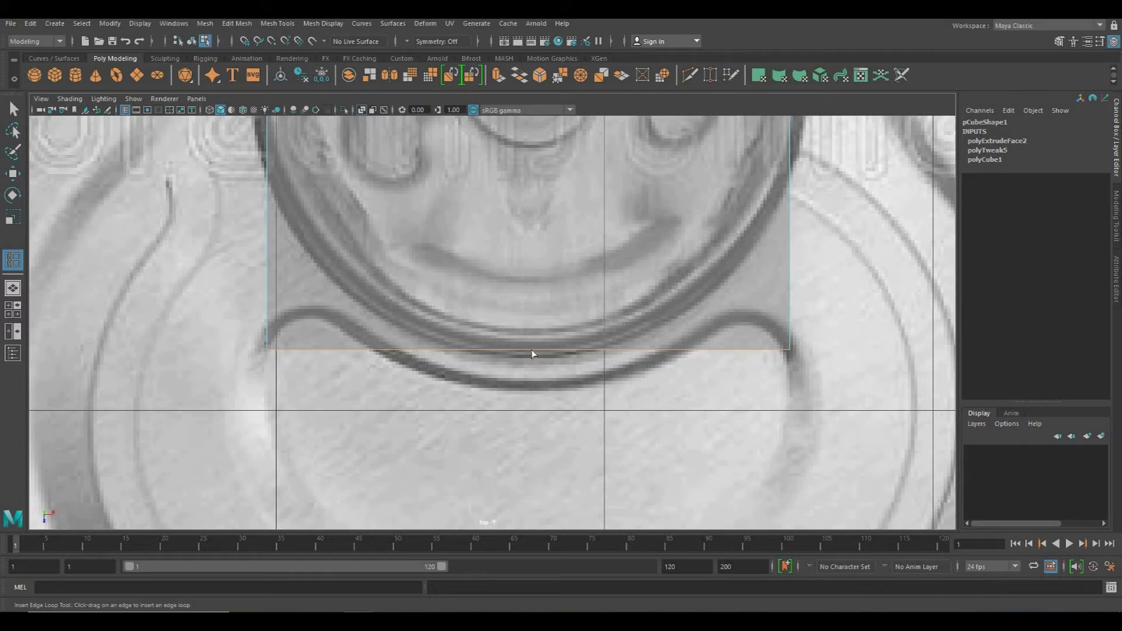
left_click(252, 331)
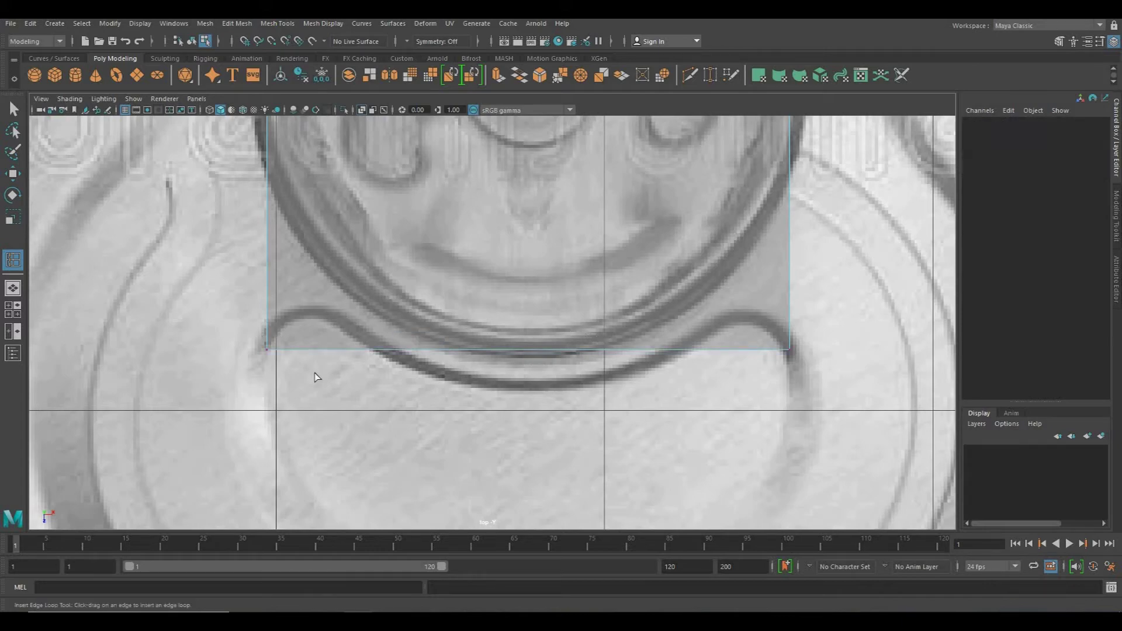
key("w")
right_click_drag(364, 340, 282, 324)
left_click_drag(322, 422, 243, 327)
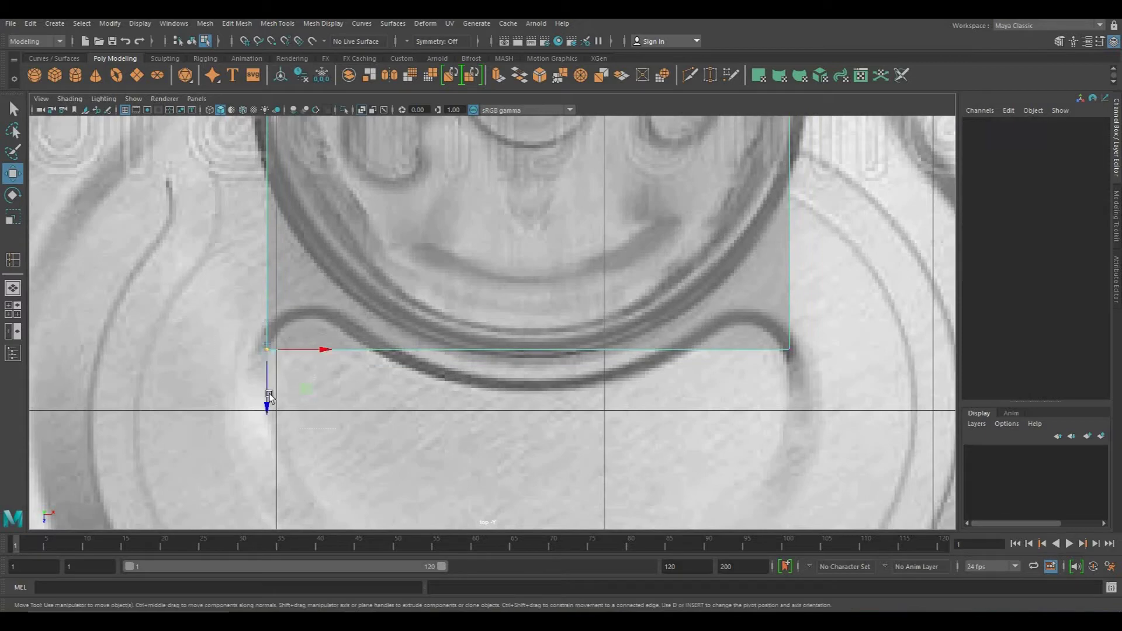
left_click_drag(267, 386, 513, 350)
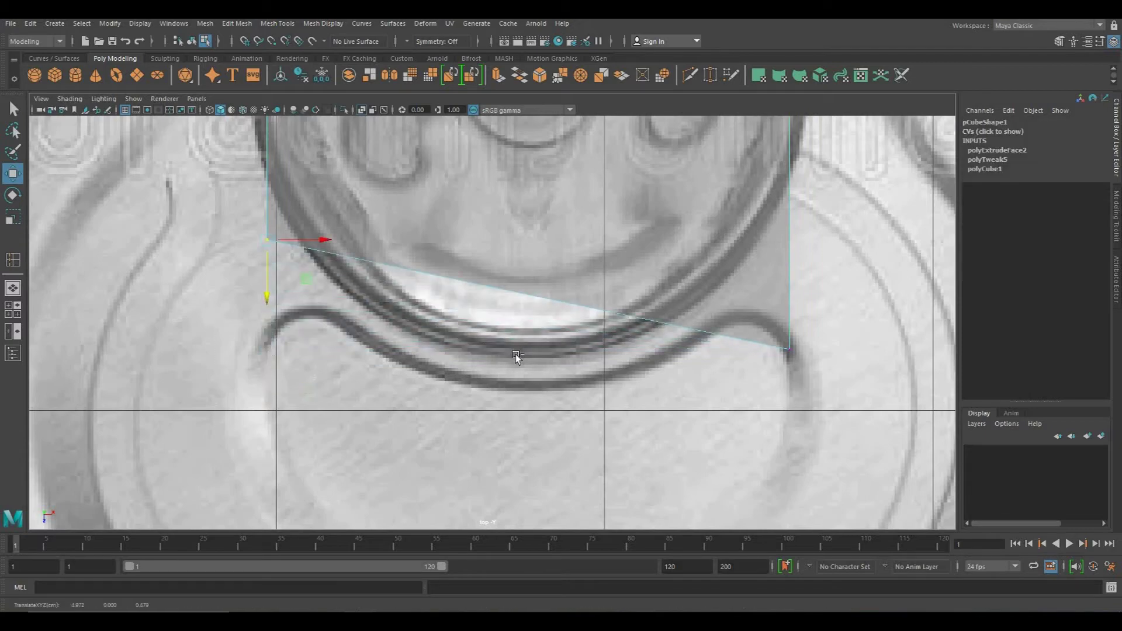
key("ctrl+z")
Insert a lengthwise edge loop down the middle of the pull tab mesh
left_click(13, 259)
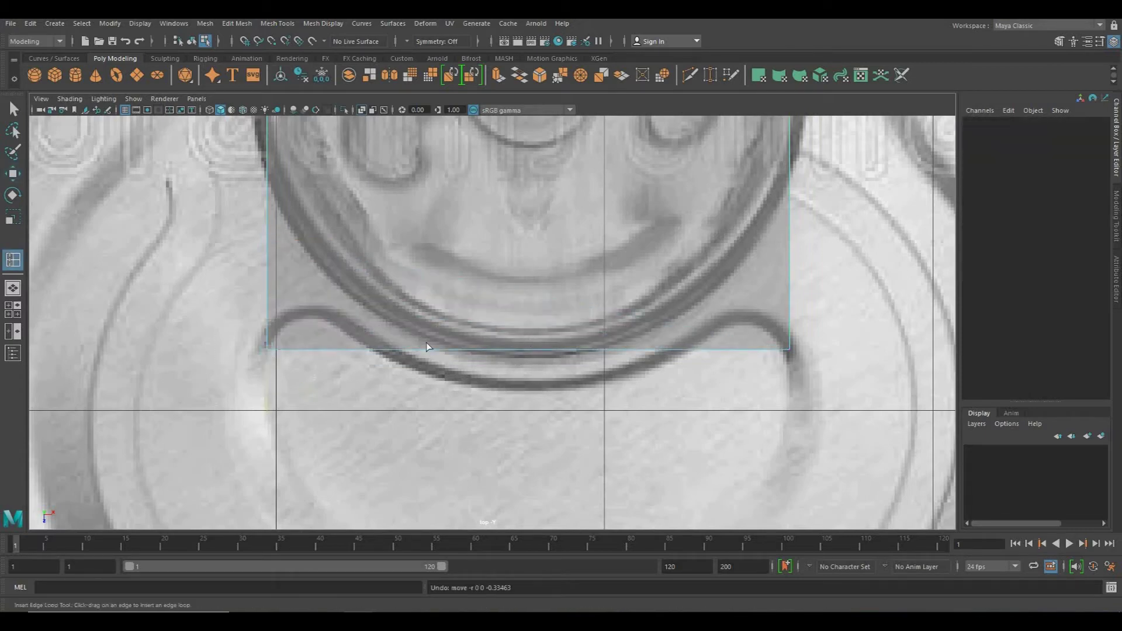
left_click_drag(538, 350, 526, 351)
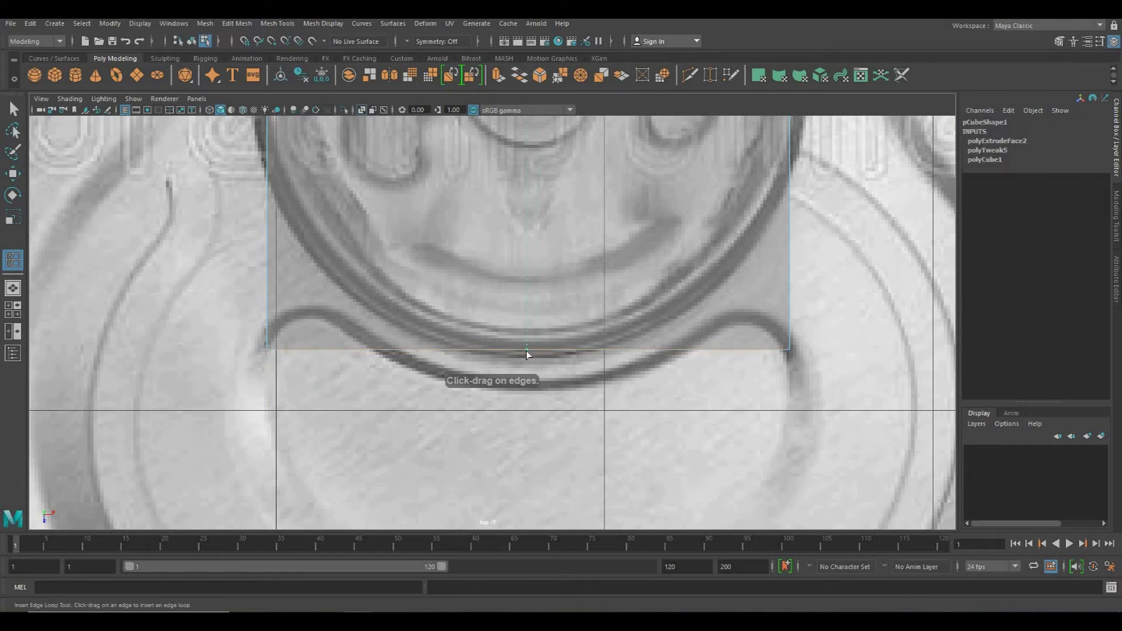
left_click(526, 351)
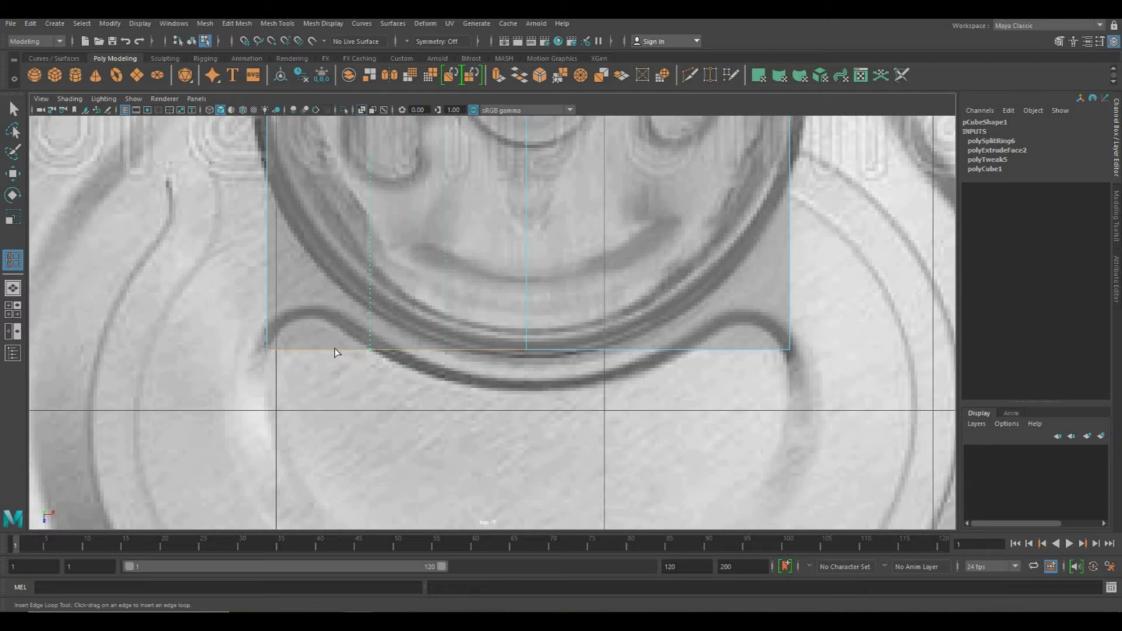
Try an extra lengthwise edge loop in one half and a crosswise loop near the tab's lower end, undoing both
left_click_drag(328, 350, 416, 352)
key("ctrl+z")
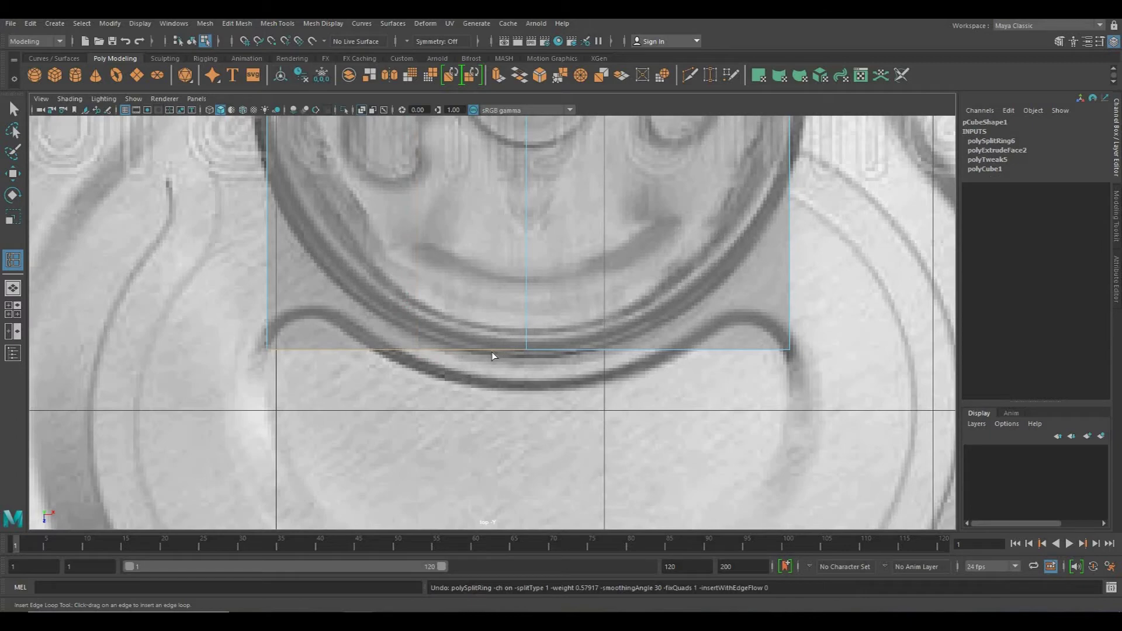
left_click_drag(265, 309, 525, 315)
key("ctrl+z")
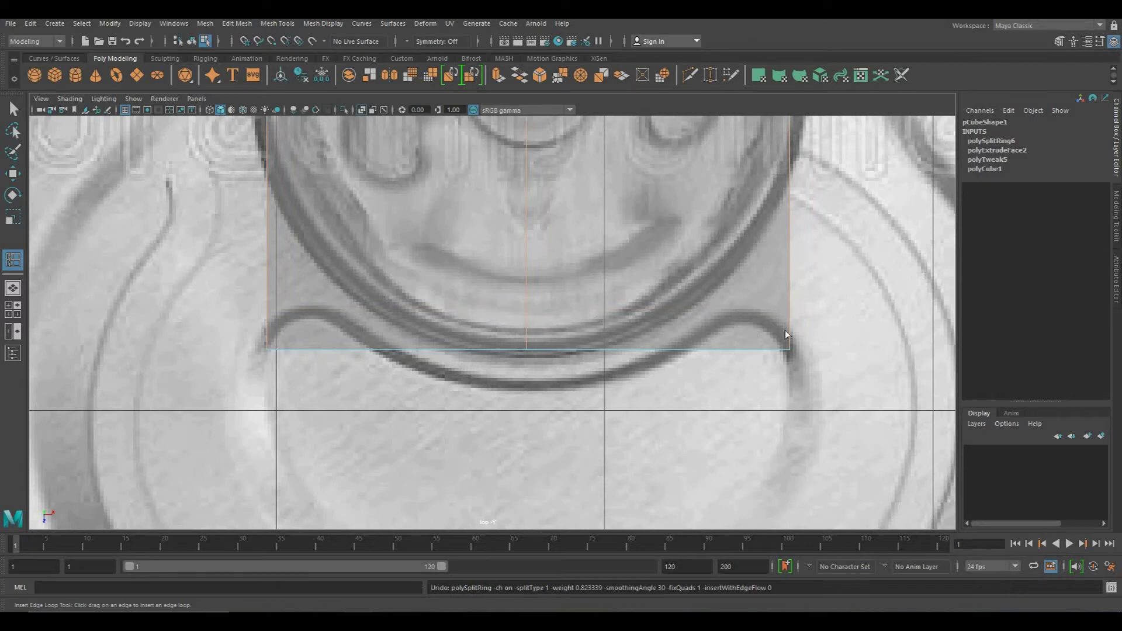
Select both corner vertices at the tab's lower end and move them up along Z to about 0.245, forming a point at the centre
right_click_drag(788, 301, 719, 308)
left_click(13, 174)
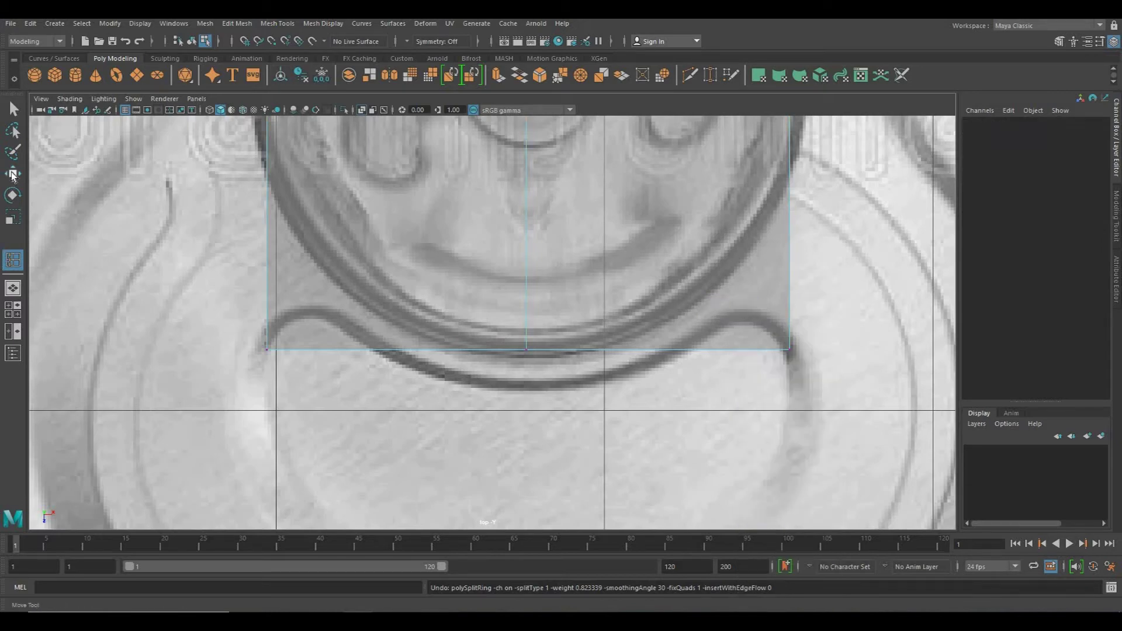
left_click(13, 174)
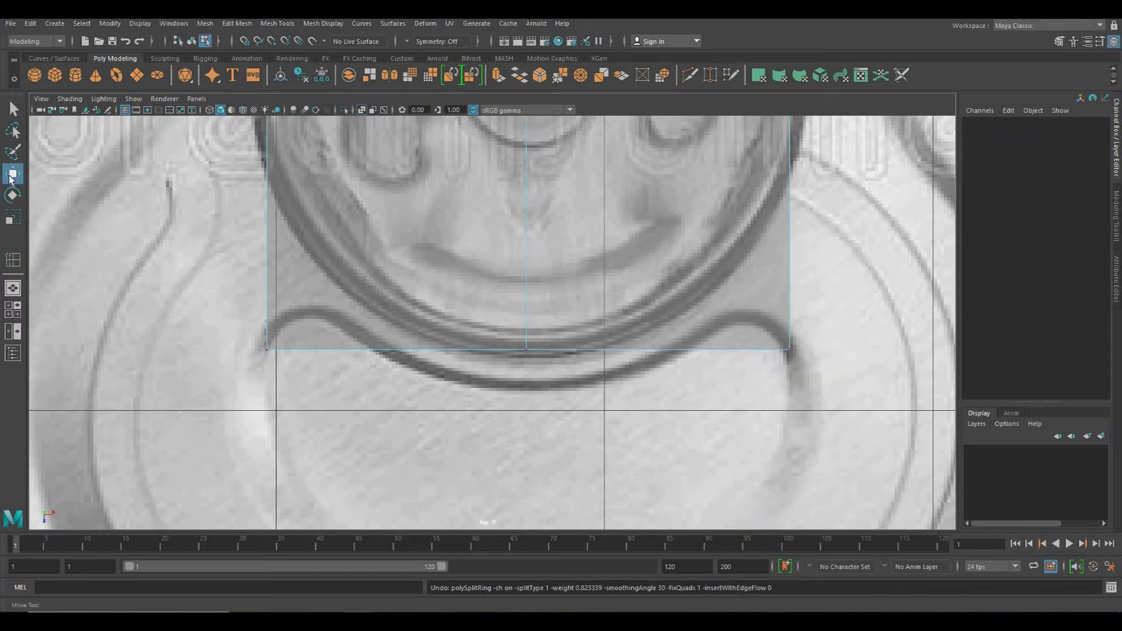
left_click(11, 258)
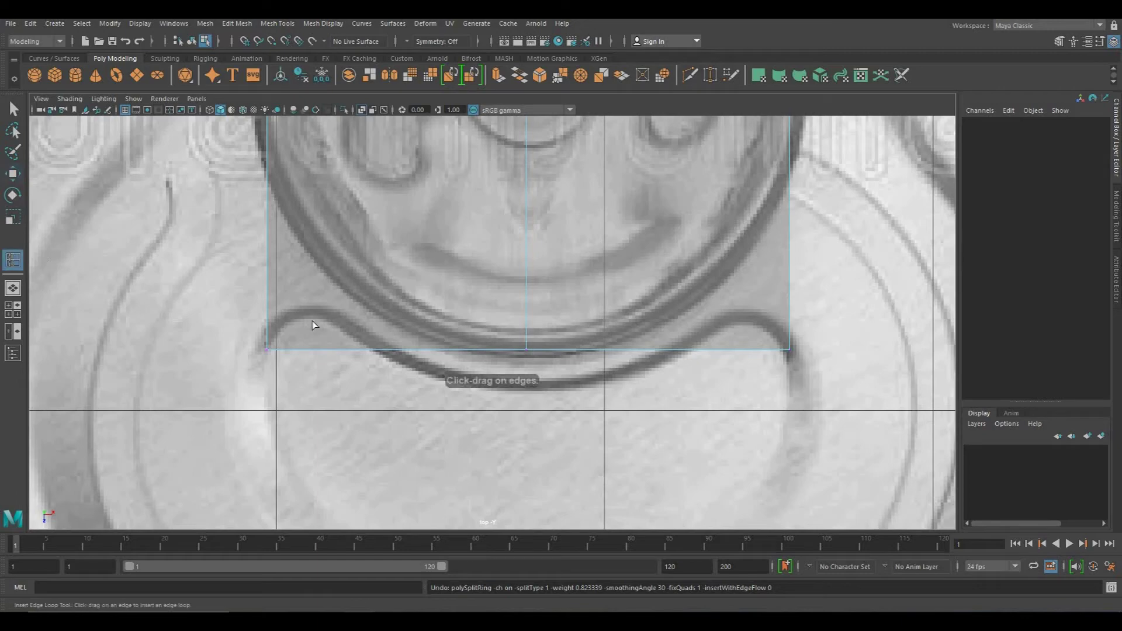
right_click_drag(269, 316, 190, 303)
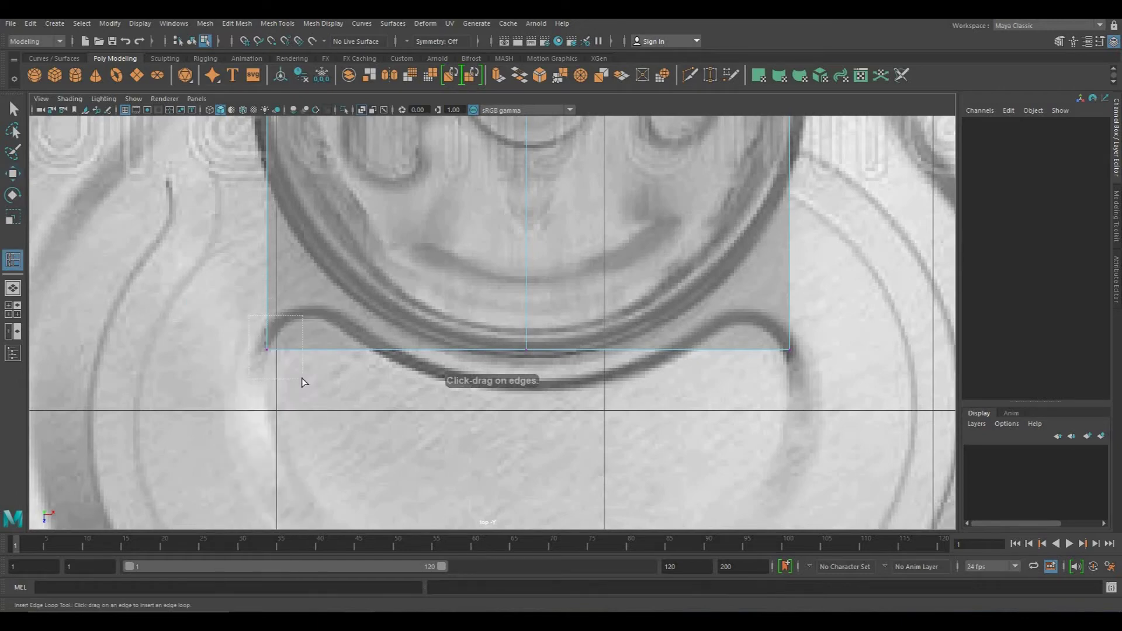
key("w")
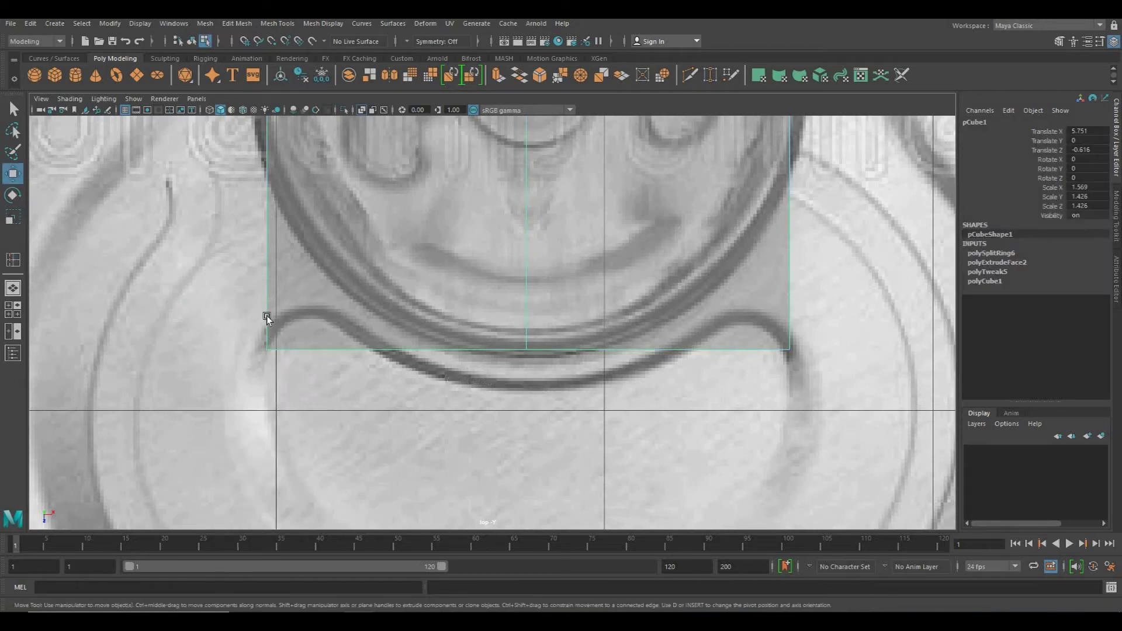
right_click_drag(268, 301, 223, 304)
left_click_drag(249, 325, 336, 385)
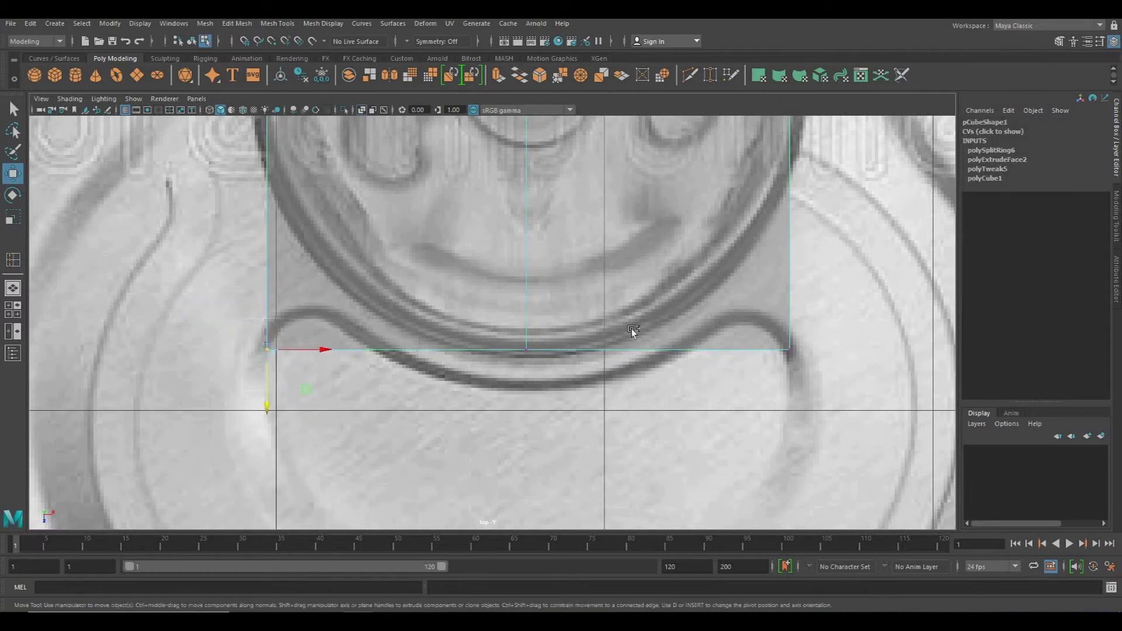
left_click_drag(845, 410, 846, 412, "shift")
left_click_drag(531, 391, 513, 206)
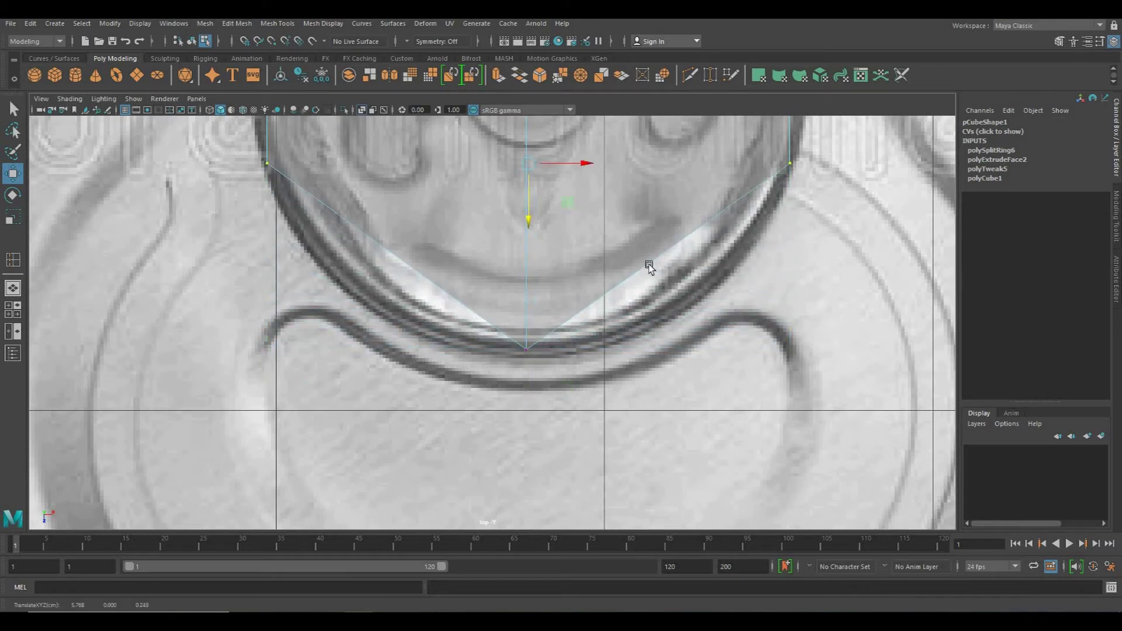
Scale the two raised corner vertices slightly inward along X to meet the tab outline in the lid image
middle_click_drag(657, 276, 656, 369, "alt")
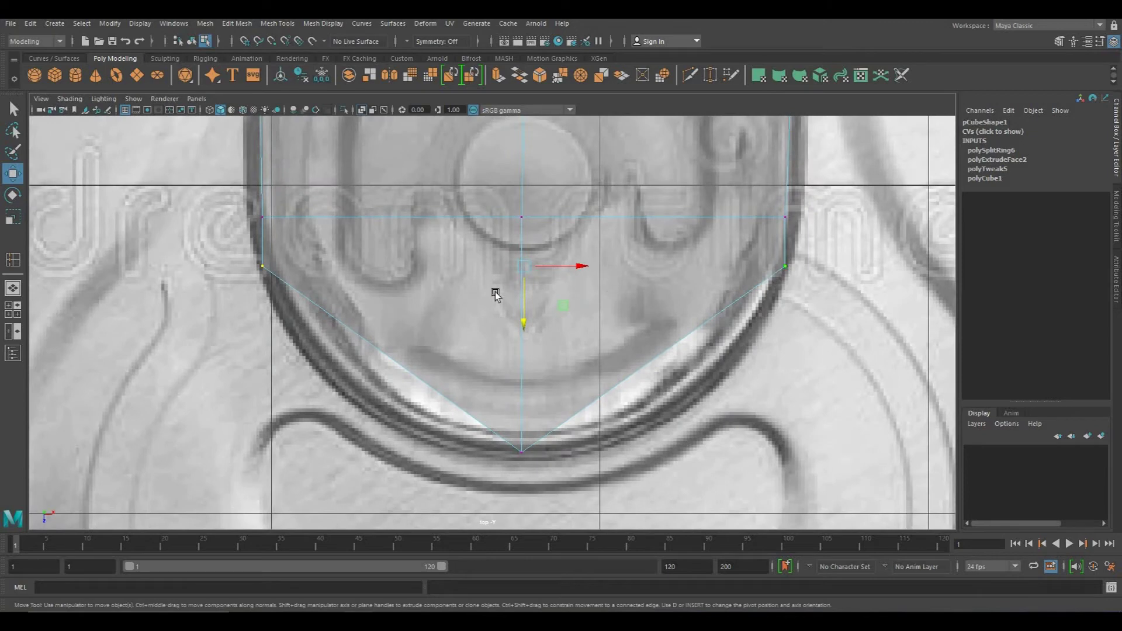
key("r")
left_click_drag(571, 266, 563, 266)
key("ctrl+z")
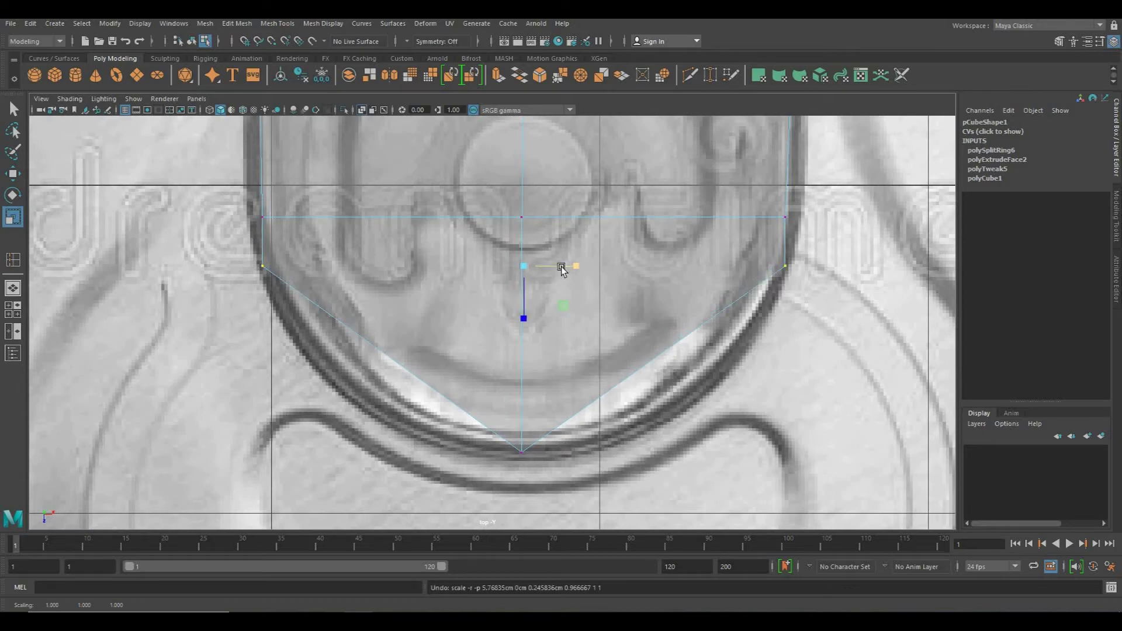
left_click_drag(578, 268, 576, 267)
middle_click_drag(621, 300, 612, 272, "alt")
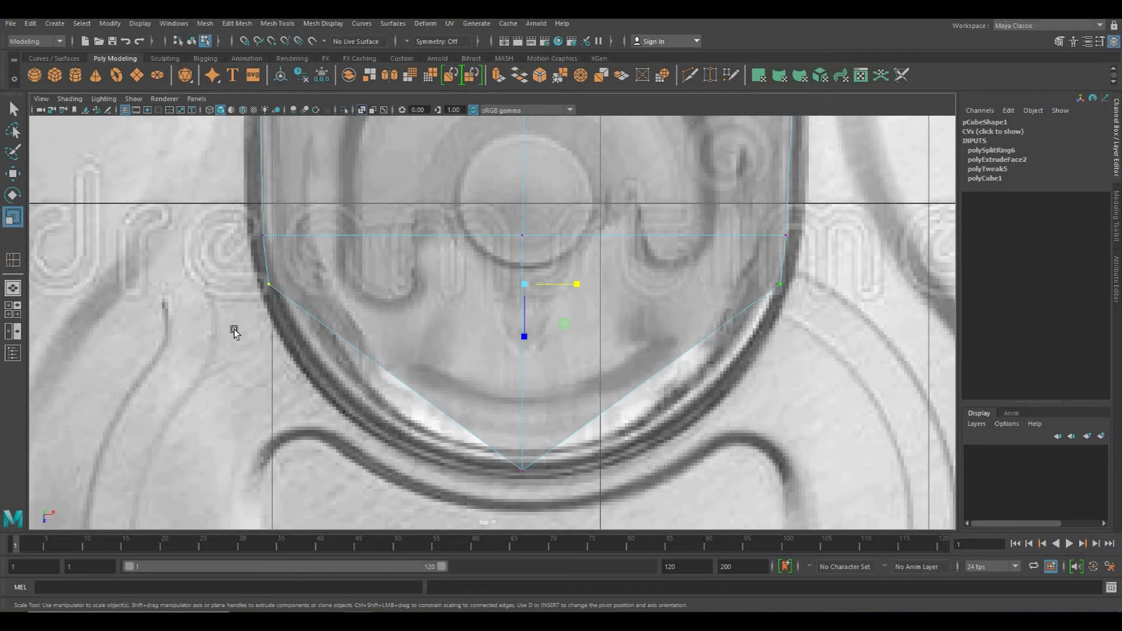
Insert a lengthwise edge loop on each side of the tab, between the centre line and the outer edges
left_click(13, 260)
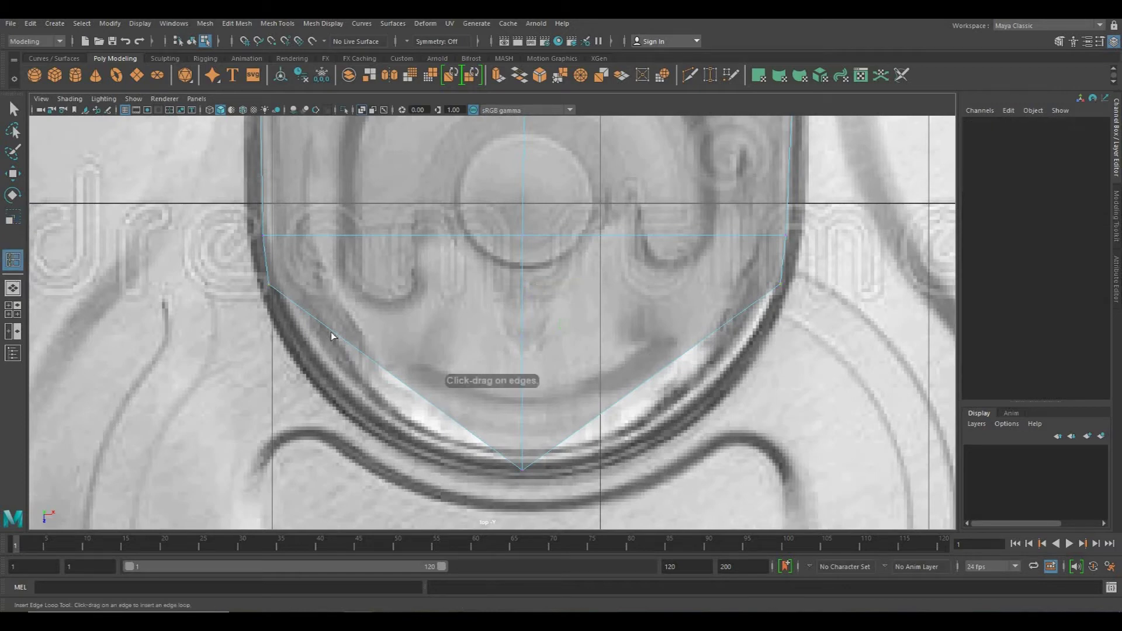
left_click(326, 326)
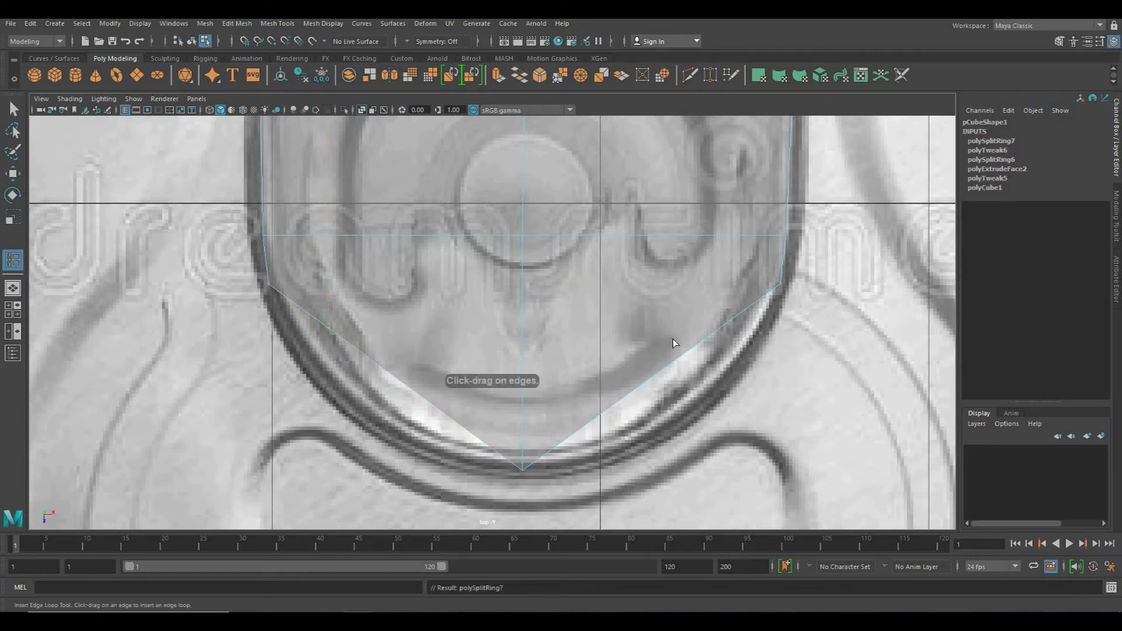
left_click(728, 322)
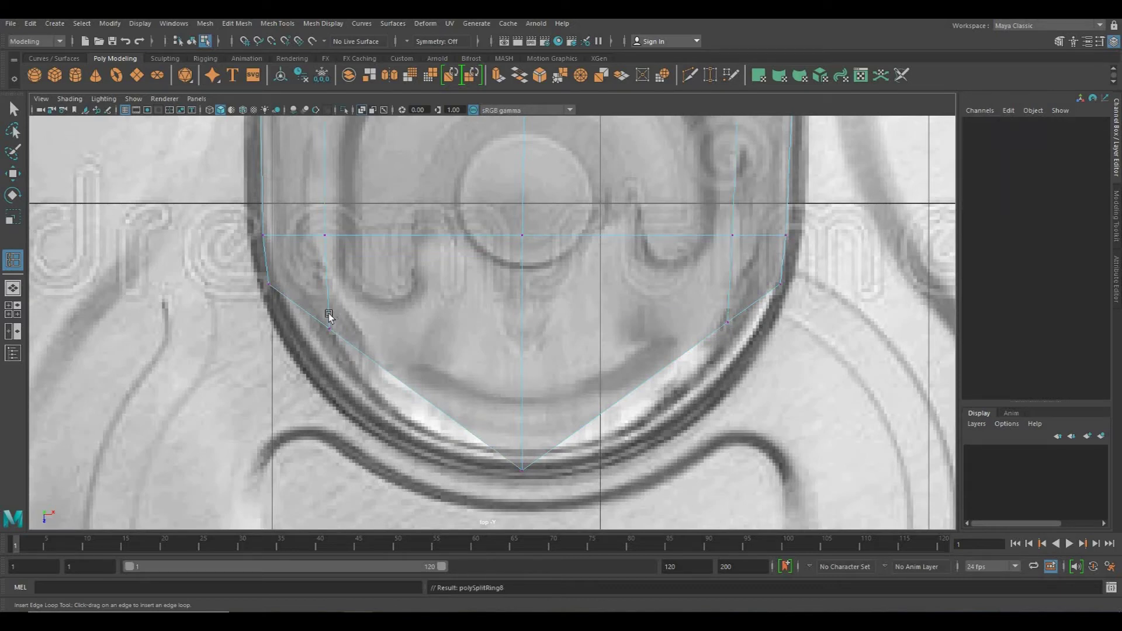
Scale the end vertices of the two side loops outward along X by about 1.16 to follow the rounded tab outline
key("w")
left_click_drag(310, 306, 379, 390)
left_click_drag(706, 299, 775, 373, "shift")
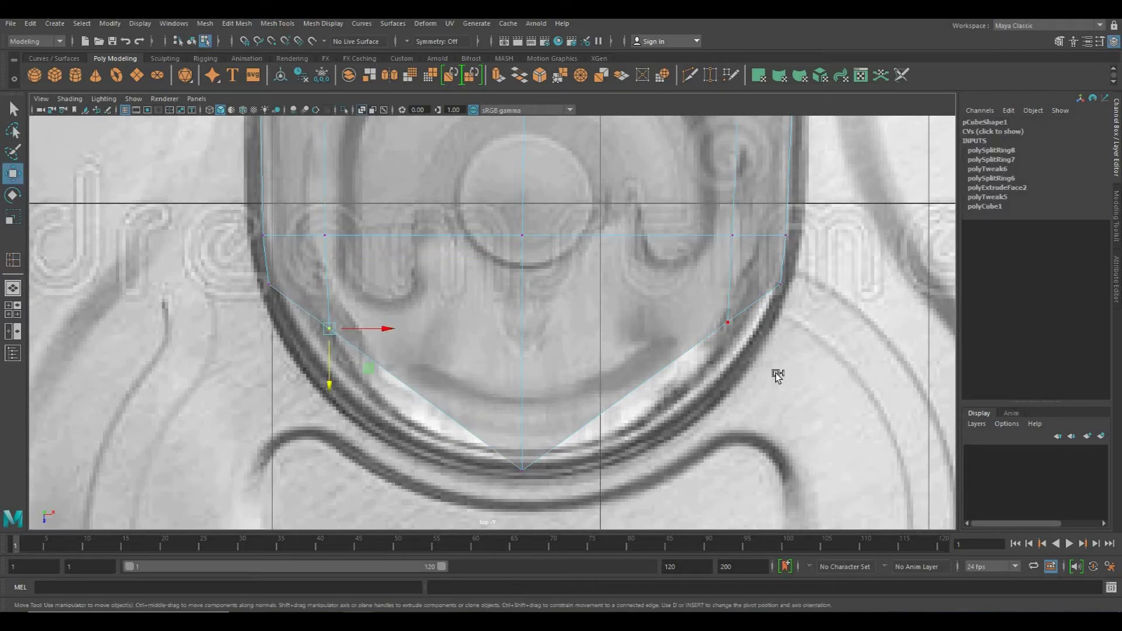
left_click_drag(529, 367, 591, 328)
key("r")
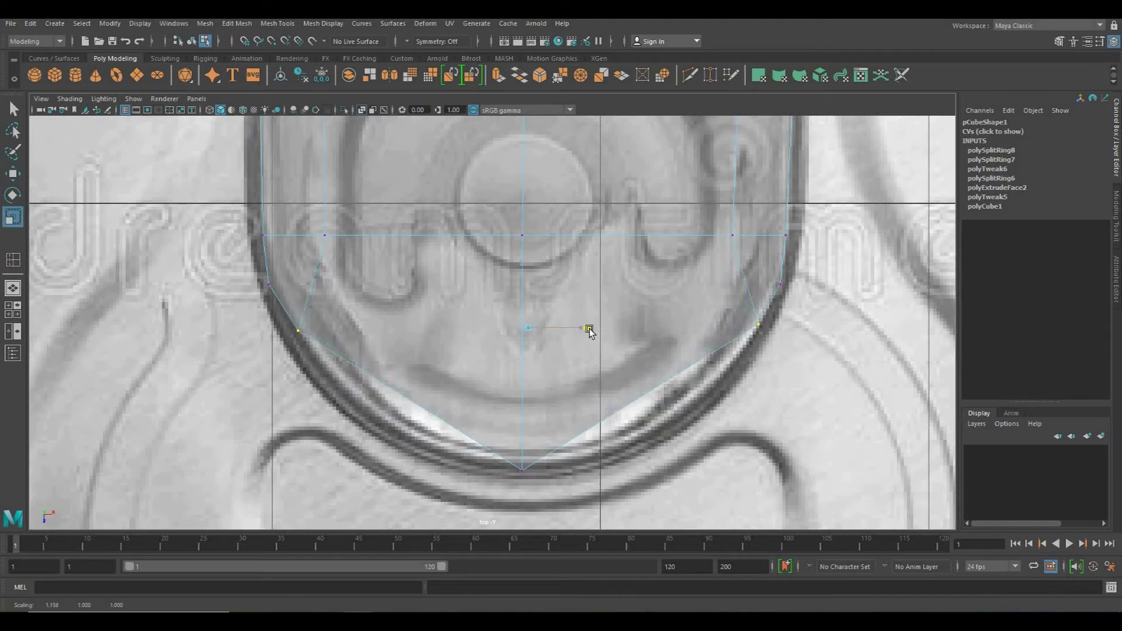
Insert a second pair of lengthwise edge loops nearer the centre and scale their end vertices outward along X by about 1.3
key("y")
left_click(378, 381)
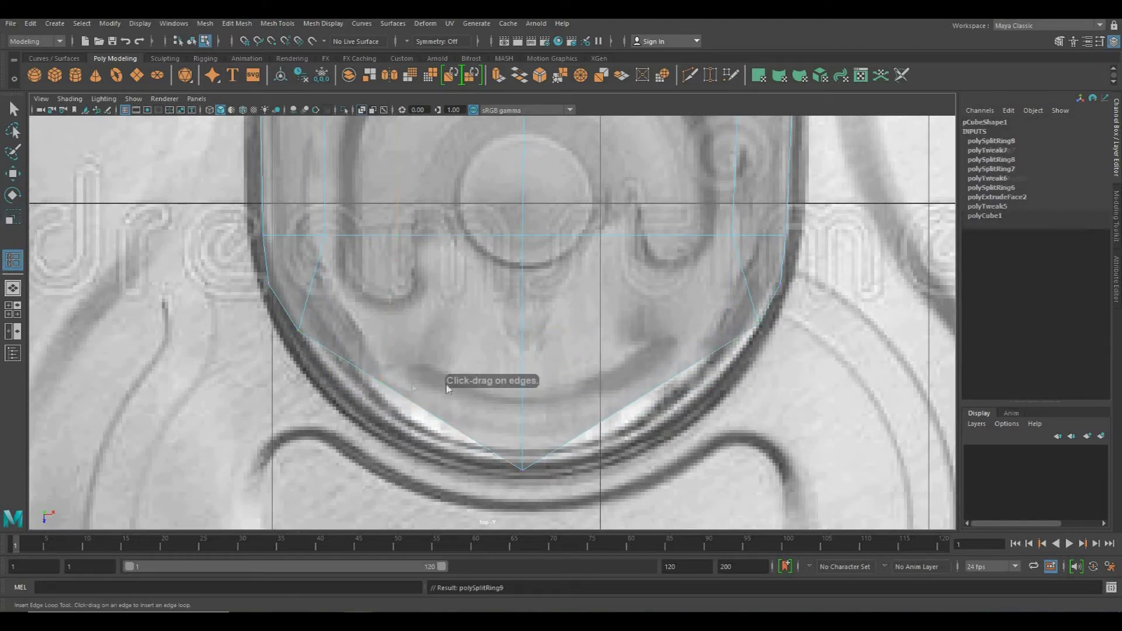
key("w")
left_click_drag(359, 352, 397, 403)
left_click_drag(643, 389, 645, 389, "shift")
key("r")
left_click_drag(584, 380, 579, 384)
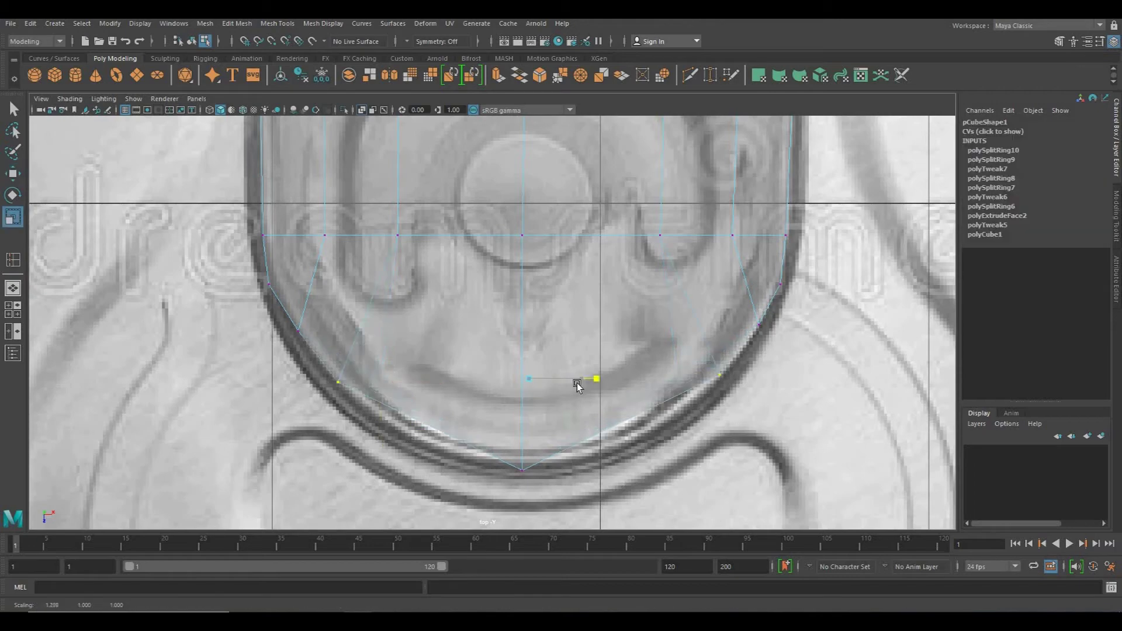
Insert a third pair of lengthwise edge loops between the second pair and the tab's centre line
key("y")
left_click(415, 418)
left_click(636, 421)
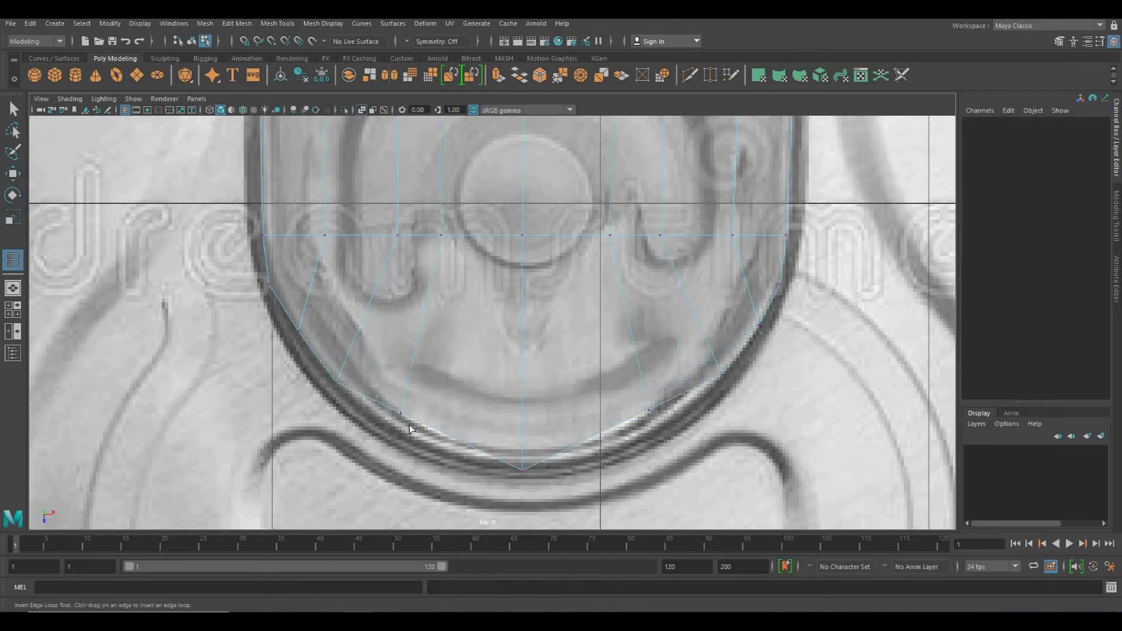
Scale the end vertices of the third pair of edge loops outward along X onto the rounded tab outline
key("r")
left_click_drag(555, 426, 568, 429)
key("w")
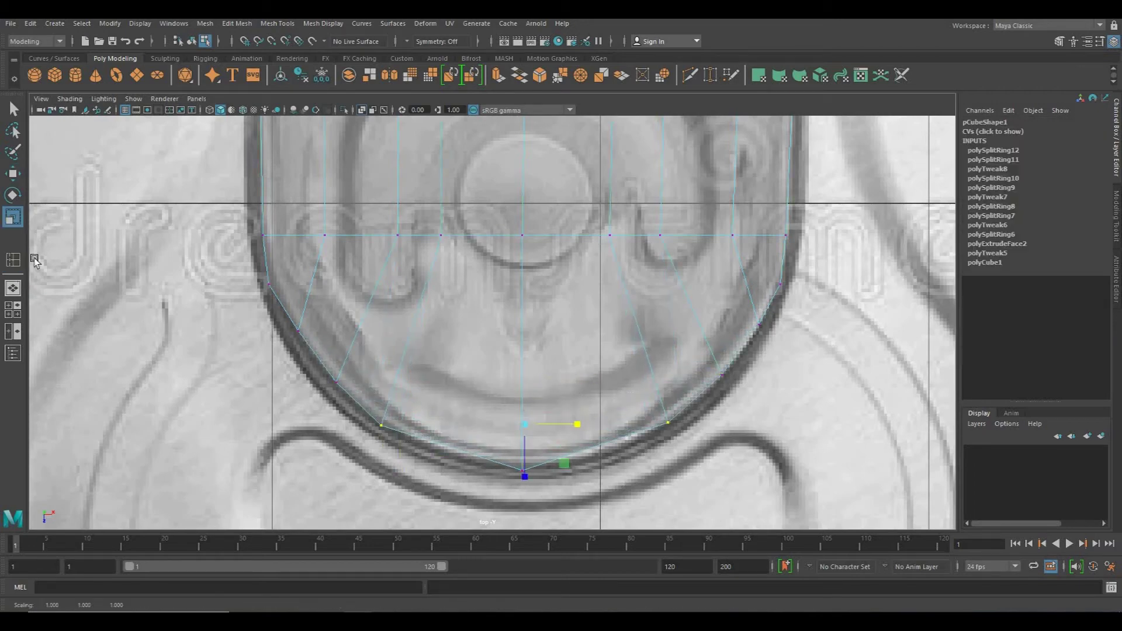
Insert a fourth pair of lengthwise edge loops nearer the centre line and spread their lower end vertices to follow the tab outline
key("y")
left_click(446, 450)
left_click(597, 447)
key("w")
left_click_drag(474, 433, 429, 461)
left_click_drag(617, 431, 561, 451, "shift")
key("r")
Insert a fifth pair of lengthwise edge loops and adjust their lower end vertices and the centre vertex along Z to the curve
key("y")
left_click(469, 457)
left_click(575, 457)
key("w")
left_click_drag(484, 445, 457, 472)
left_click_drag(590, 440, 550, 470, "shift")
left_click_drag(522, 480, 522, 486)
left_click_drag(486, 434, 522, 483)
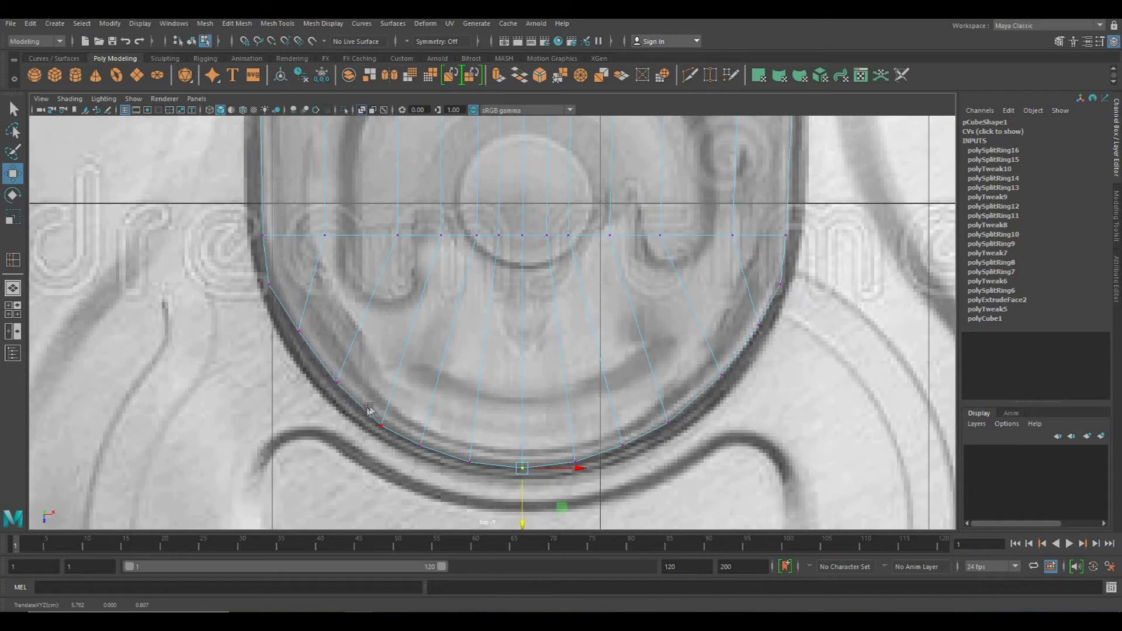
left_click(391, 441)
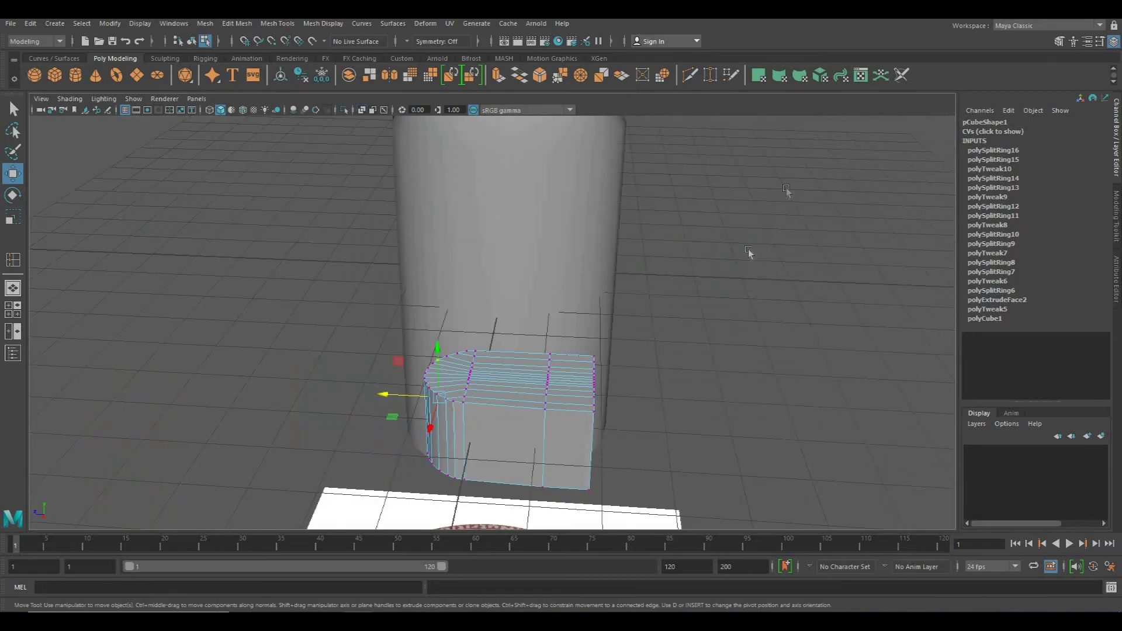
Move the two outer corner vertices at the tab's upper end down along Z onto the tab's side outline
left_click_drag(808, 269, 517, 340, "alt")
left_click_drag(405, 307, 296, 308, "alt")
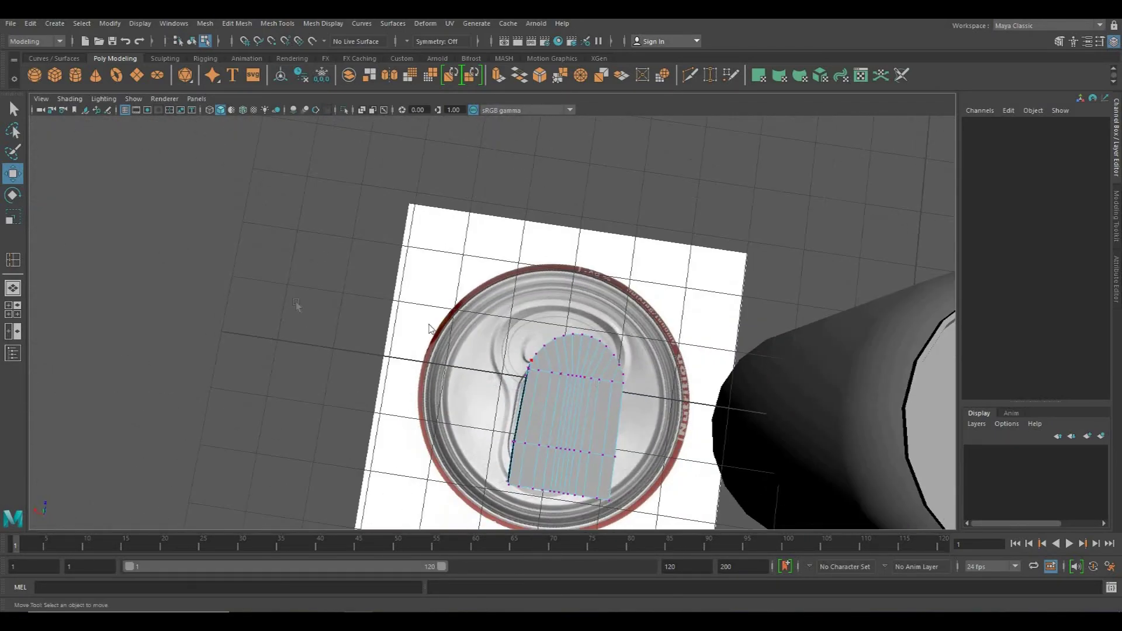
key("space")
key("space")
scroll(326, 358, "up", 3)
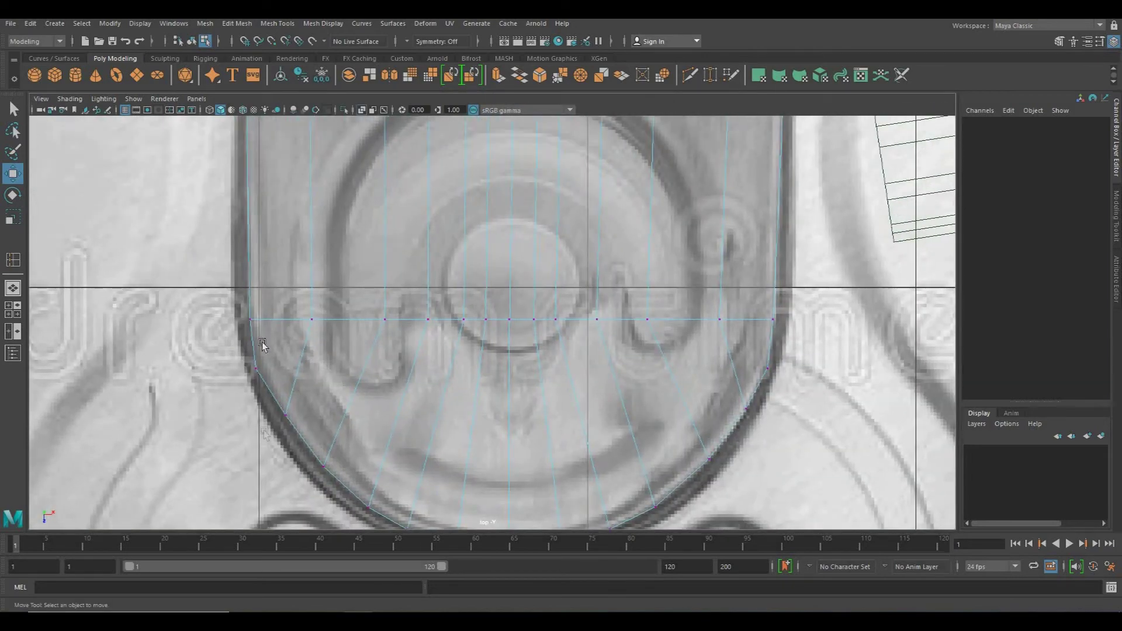
scroll(415, 323, "up", 3)
middle_click_drag(415, 323, 418, 467, "alt")
middle_click_drag(471, 280, 437, 514, "alt")
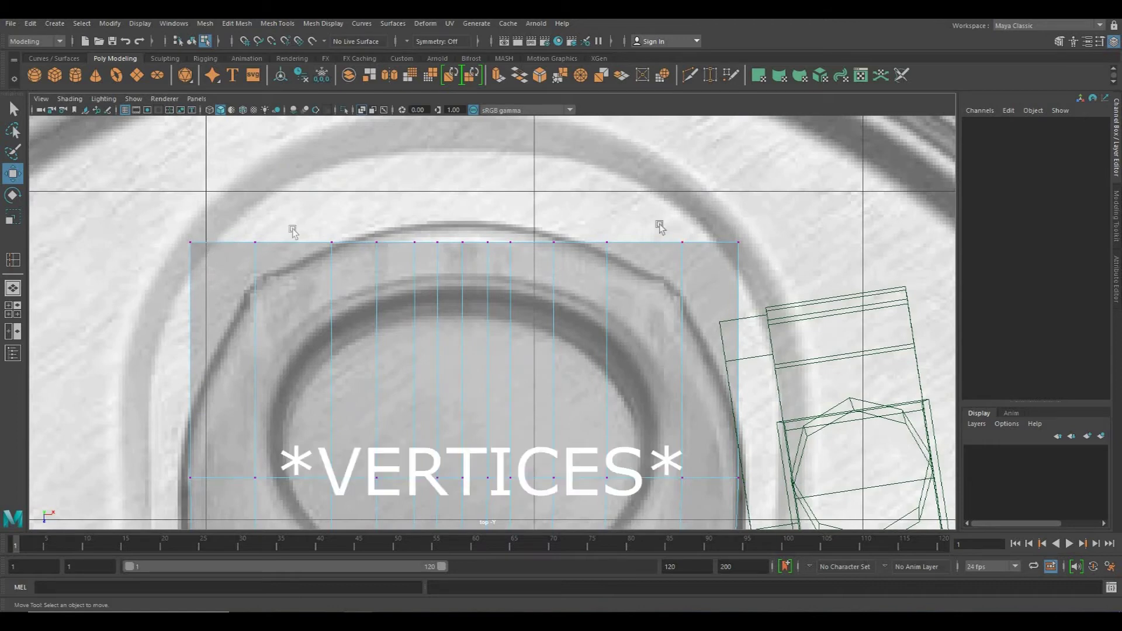
left_click_drag(168, 218, 263, 324)
left_click_drag(127, 182, 228, 401)
left_click_drag(714, 207, 803, 347, "shift")
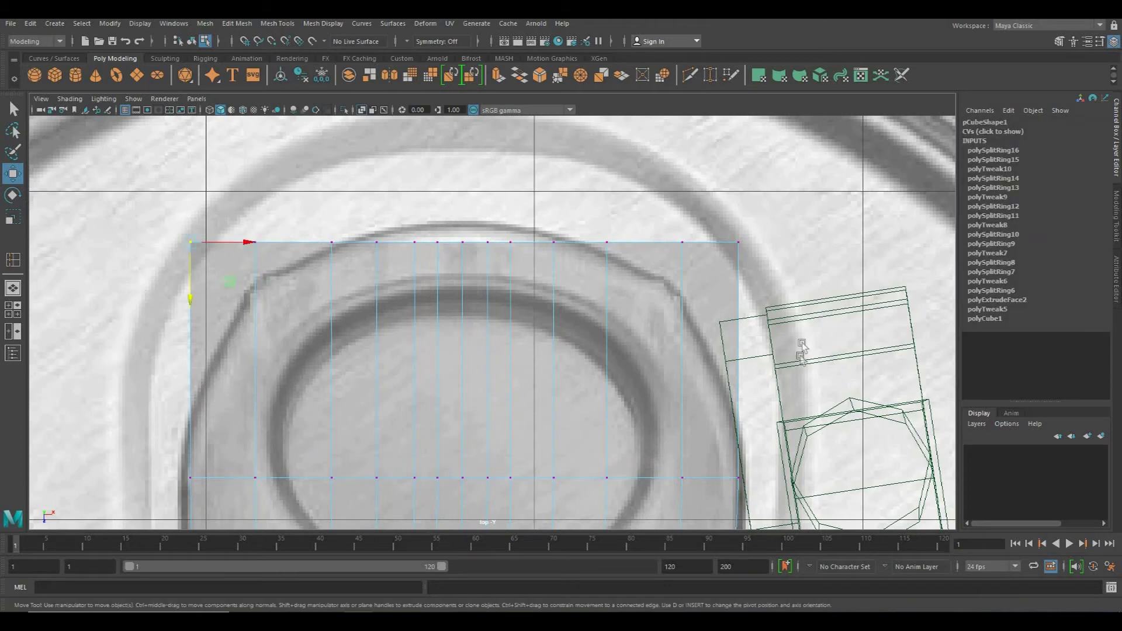
left_click_drag(464, 272, 468, 461)
Move the second vertex pair at the tab's upper end to Z about -1.5 and widen it along X to the outline
left_click_drag(230, 207, 305, 291)
left_click_drag(637, 208, 734, 304, "shift")
left_click_drag(469, 298, 485, 416)
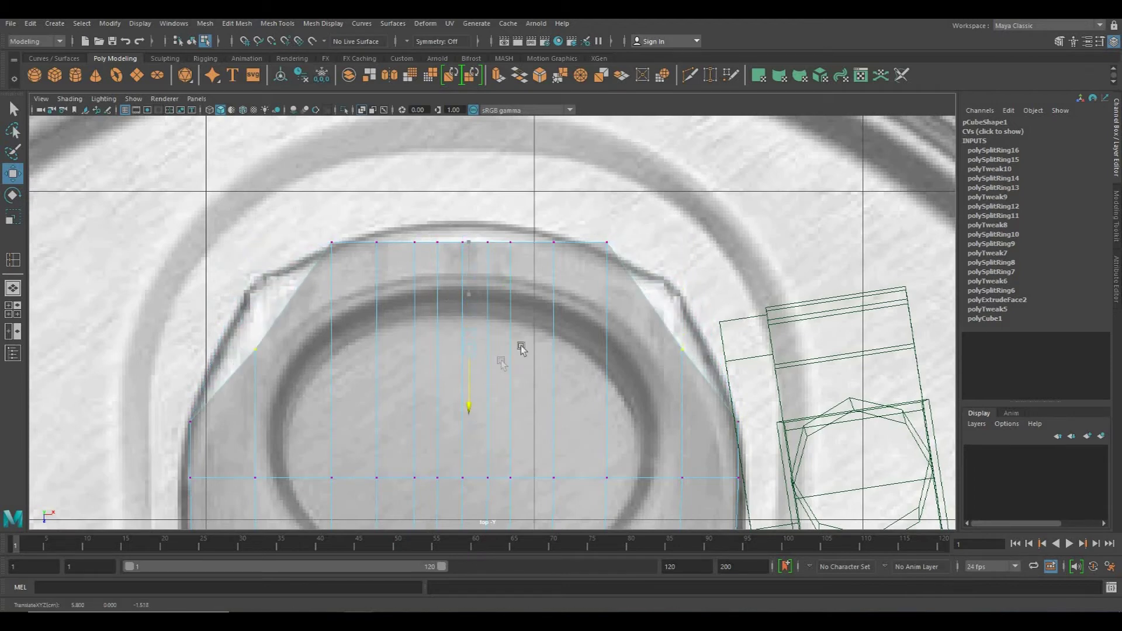
key("r")
left_click_drag(525, 350, 525, 351)
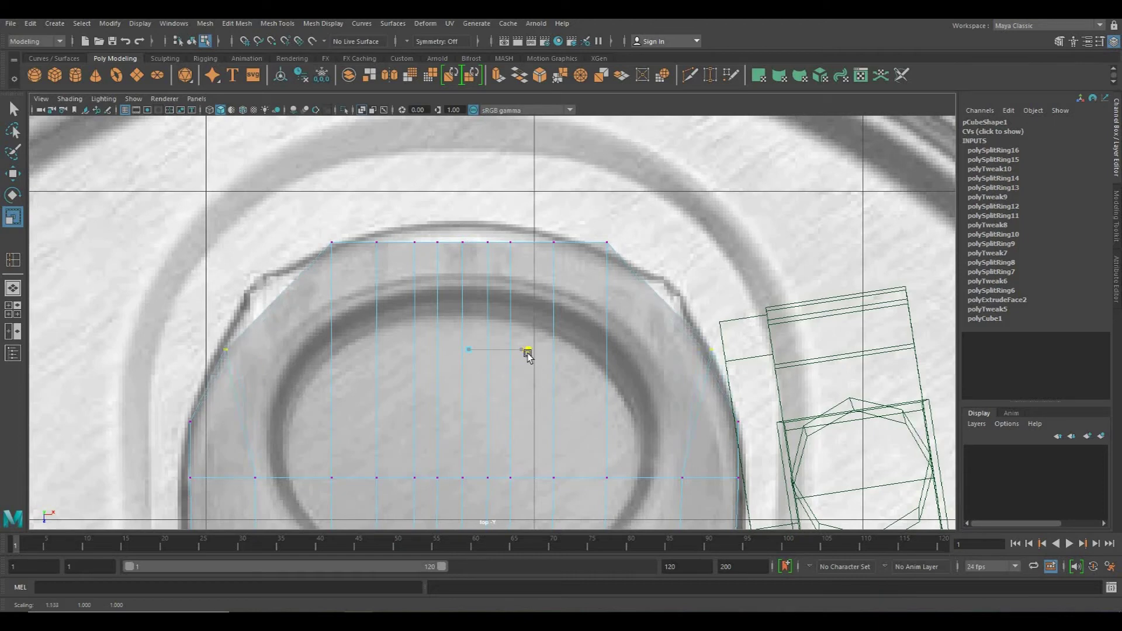
key("w")
left_click_drag(471, 385, 498, 368)
key("r")
left_click_drag(246, 341, 209, 381)
key("w")
left_click_drag(238, 367, 227, 368)
Lower the third vertex pair of the tab's upper end along Z and scale it outward along X, redoing the first placement
left_click_drag(310, 206, 348, 260)
left_click_drag(598, 232, 621, 257, "shift")
left_click_drag(469, 302, 470, 412)
key("r")
left_click_drag(508, 356, 530, 357)
key("w")
left_click_drag(696, 335, 719, 355)
key("ctrl+z")
key("ctrl+z")
key("ctrl+z")
left_click_drag(470, 374, 469, 365)
key("r")
left_click_drag(522, 345, 561, 348)
key("w")
left_click_drag(694, 326, 722, 344)
Scale the fourth vertex pair of the tab's upper end outward and position it at the outline's upper shoulders
left_click_drag(395, 283, 360, 225)
key("r")
left_click_drag(541, 225, 557, 244, "shift")
key("w")
key("r")
left_click_drag(468, 262, 501, 299)
left_click_drag(383, 226, 565, 246)
Lower the fifth vertex pair of the tab's upper end, scale it outward along X, and fine-tune its left vertex on the outline
left_click_drag(374, 263, 339, 225)
key("w")
left_click_drag(597, 283, 563, 234, "shift")
left_click_drag(462, 279, 463, 299)
key("r")
left_click_drag(515, 261, 533, 259)
left_click_drag(308, 274, 297, 253)
key("w")
left_click_drag(303, 282, 304, 286)
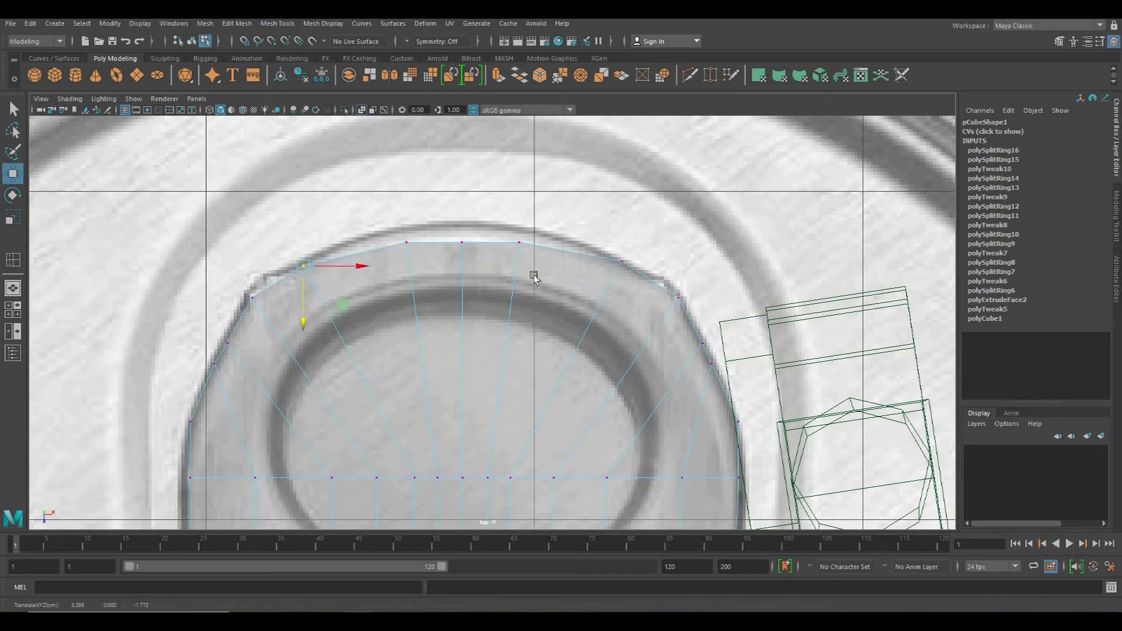
Raise the three middle vertices of the tab's upper end along Z to the outline's crest and adjust the pair beside the centre
left_click_drag(533, 275, 393, 228)
left_click_drag(461, 264, 461, 253)
left_click_drag(394, 220, 420, 241)
left_click_drag(509, 222, 531, 245, "shift")
key("r")
scroll(462, 253, "down", 3)
left_click(683, 296)
Examine the rounded tab block in perspective and compare its outline and hole area with the top-view lid photo
key("space")
key("space")
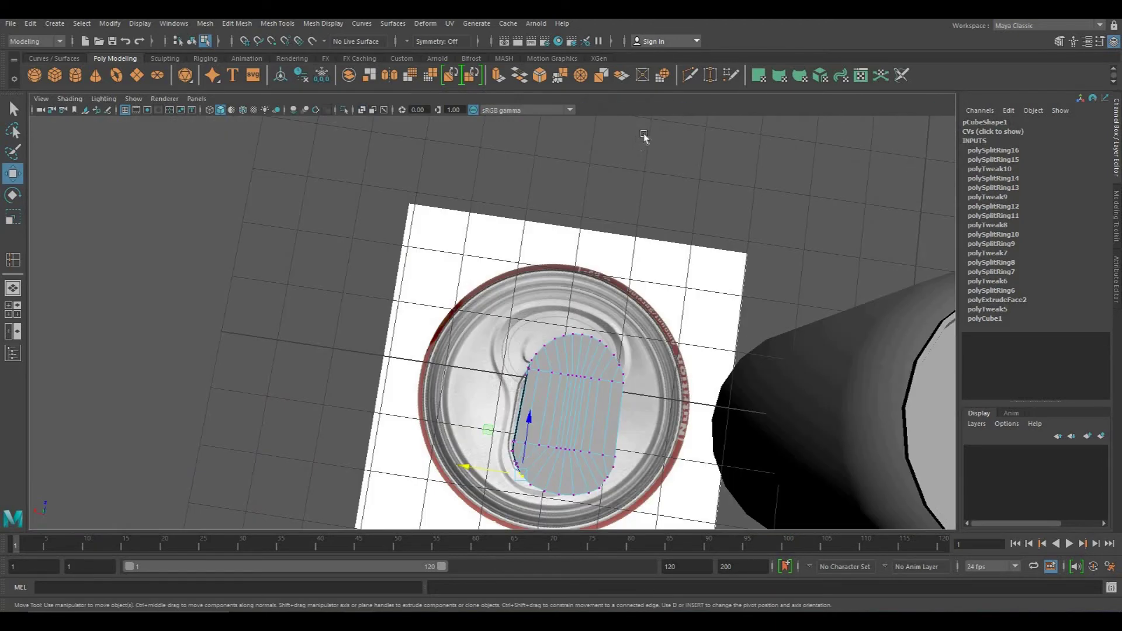
left_click(638, 164)
left_click_drag(639, 163, 838, 111, "alt")
key("space")
key("space")
middle_click_drag(435, 168, 418, 69, "alt")
scroll(468, 258, "up", 3)
mouse_move(469, 288)
middle_mouse_down("alt")
mouse_move(498, 346)
mouse_move(477, 289)
middle_mouse_up("alt")
scroll(494, 327, "down", 1)
scroll(433, 264, "up", 3)
scroll(433, 264, "down", 1)
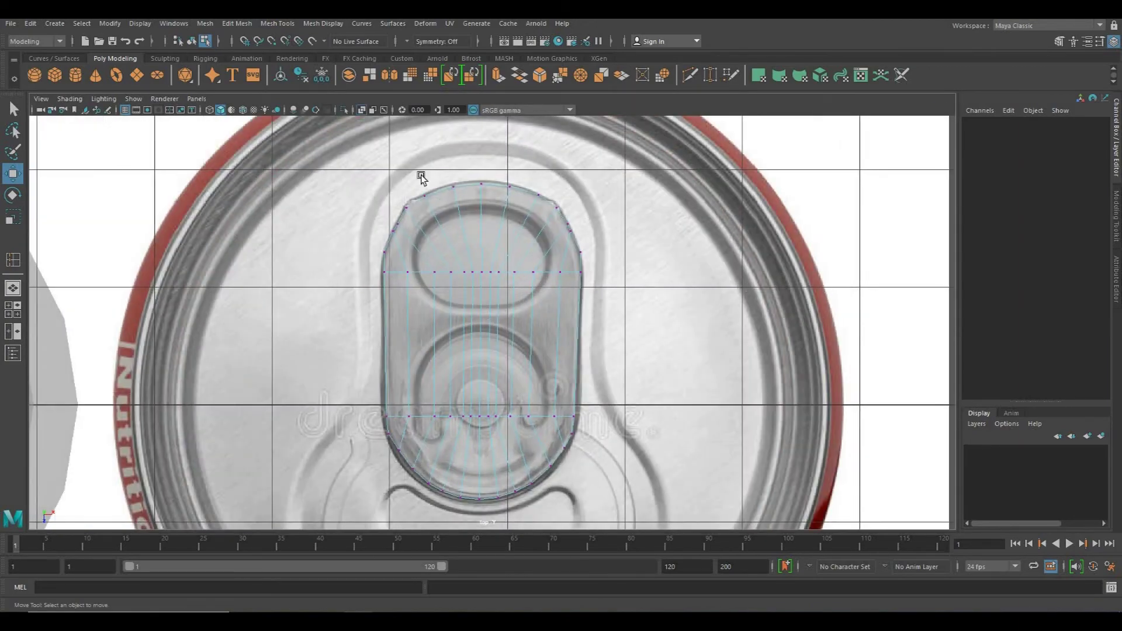
scroll(461, 238, "up", 2)
scroll(461, 239, "down", 1)
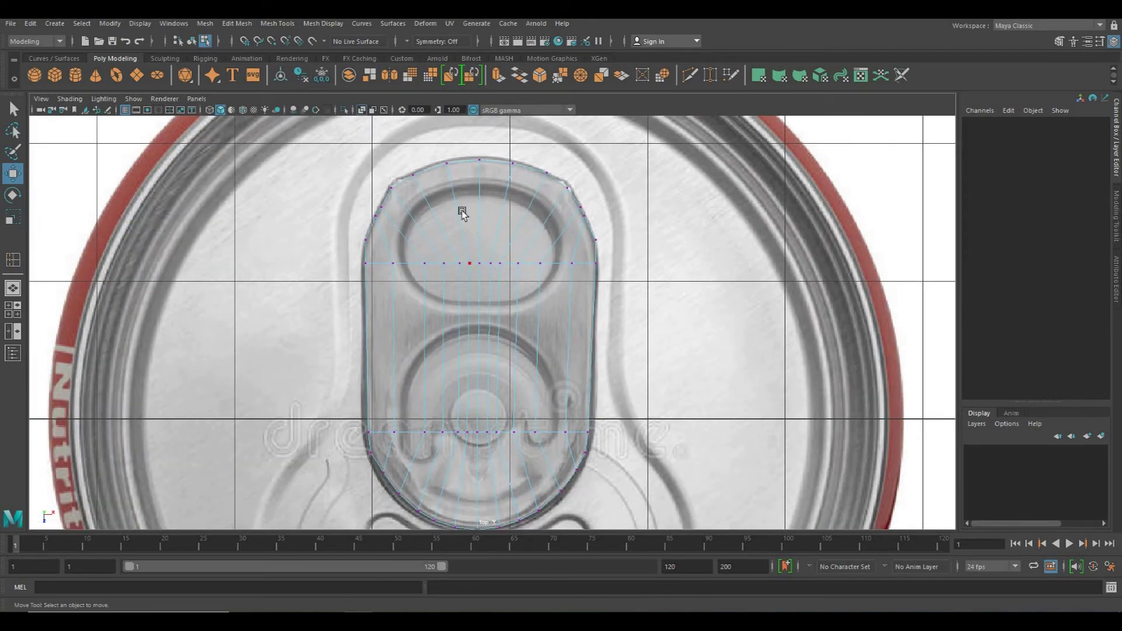
key("space")
key("space")
scroll(607, 401, "up", 2)
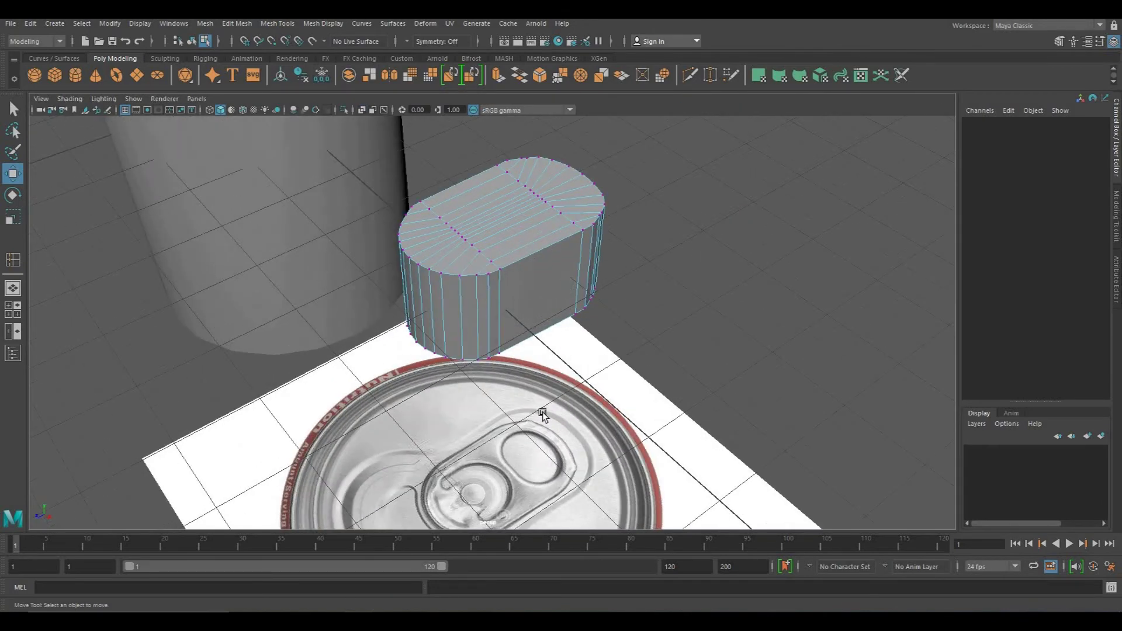
scroll(500, 375, "up", 2)
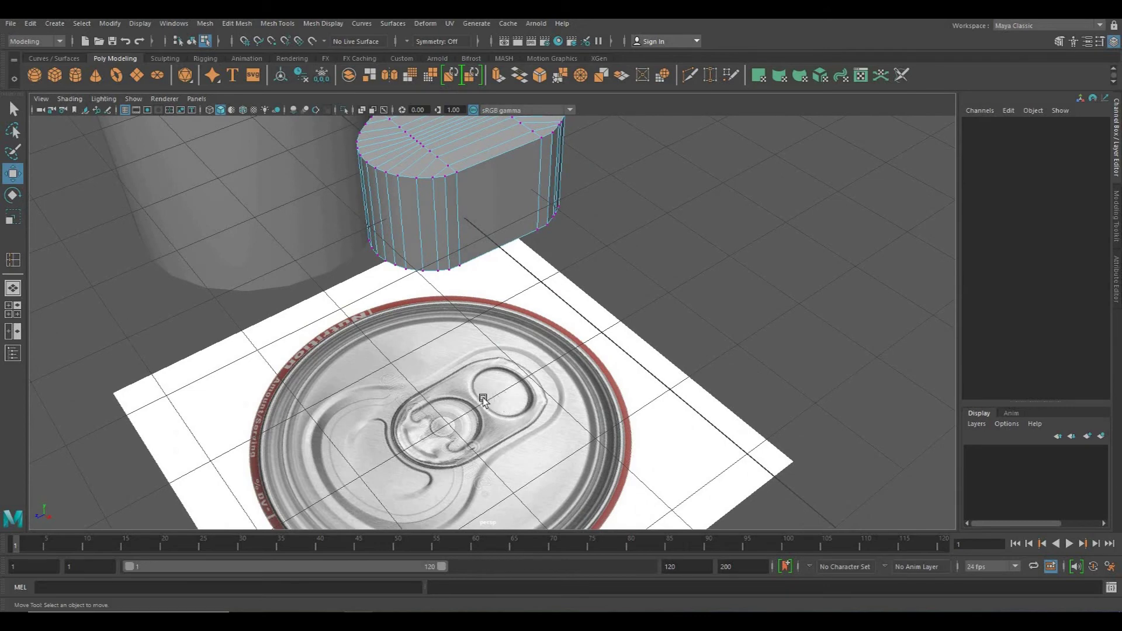
middle_click_drag(491, 176, 484, 281, "alt")
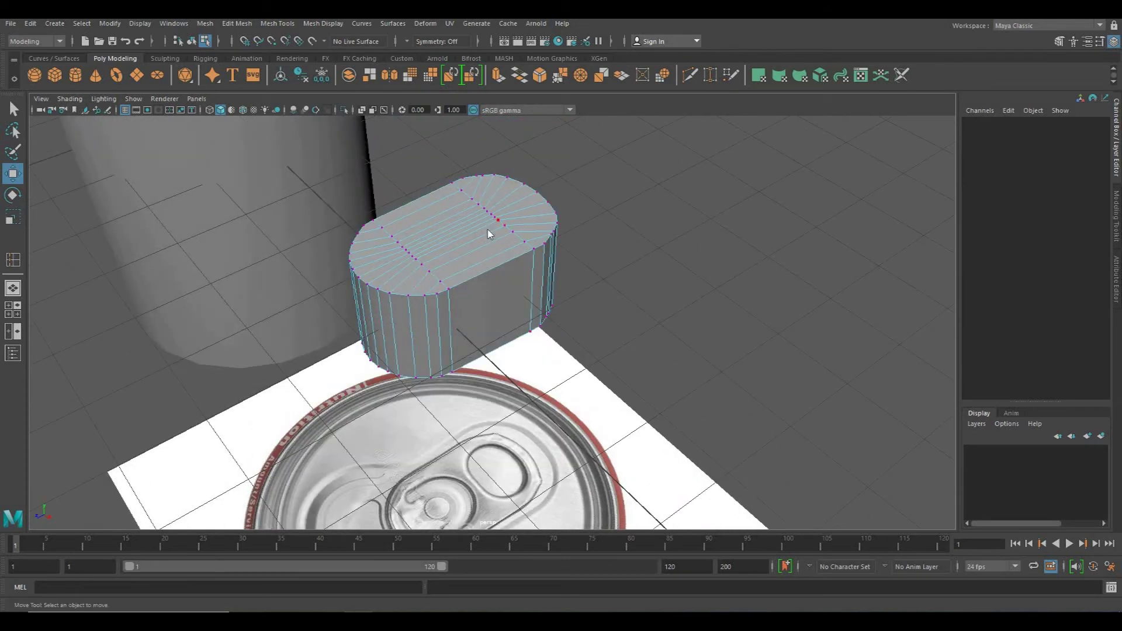
Move the new polygon cylinder over the tab's upper hole in the lid photo, to about X 6.059 and Z -0.99
key("space")
key("space")
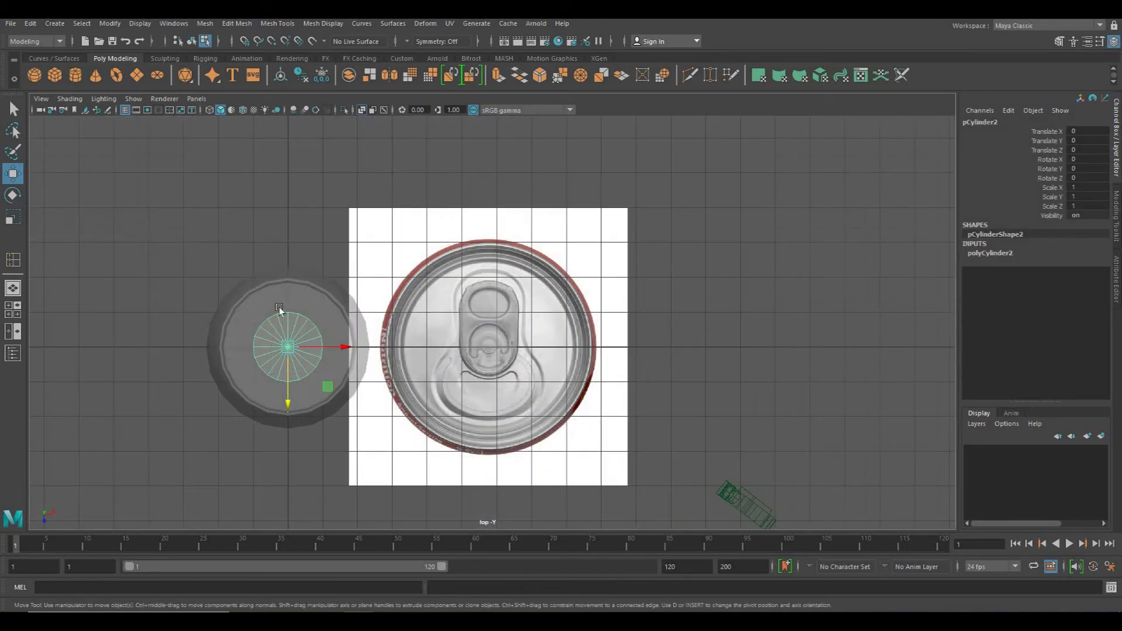
scroll(278, 307, "down", 2)
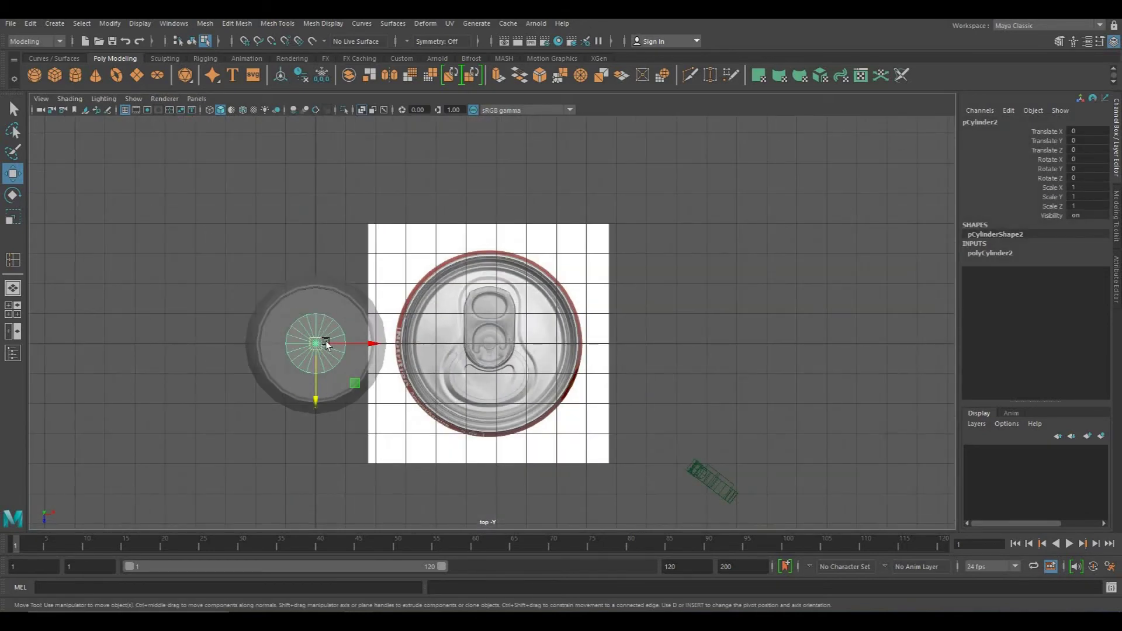
left_click_drag(389, 344, 571, 345)
left_click_drag(497, 383, 494, 350)
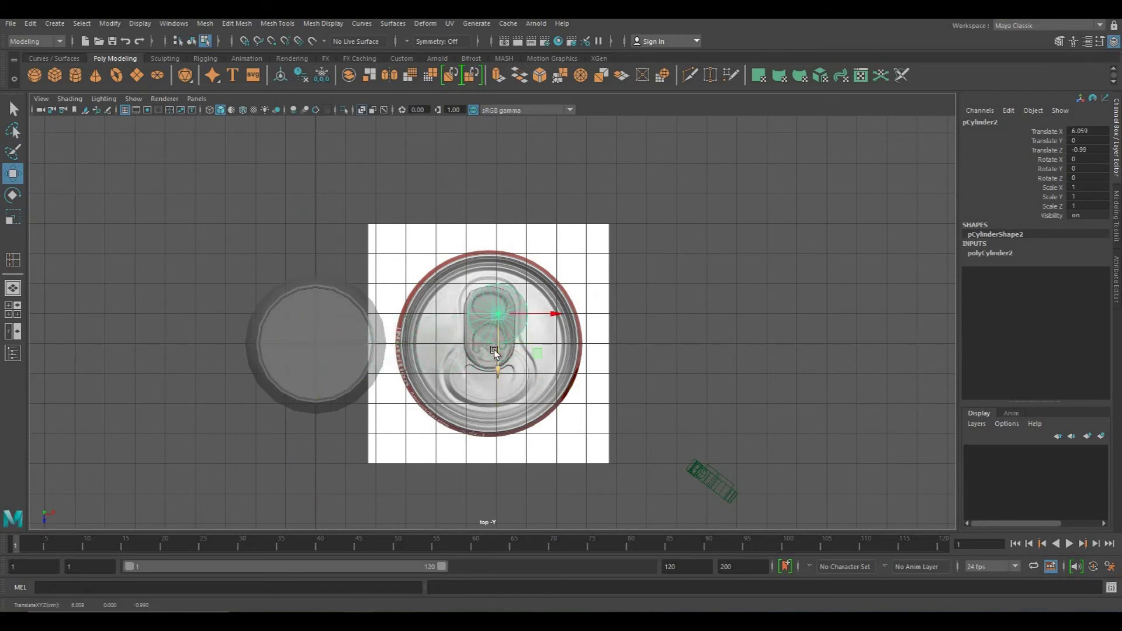
scroll(494, 350, "up", 5)
scroll(495, 317, "down", 3)
scroll(496, 317, "up", 2)
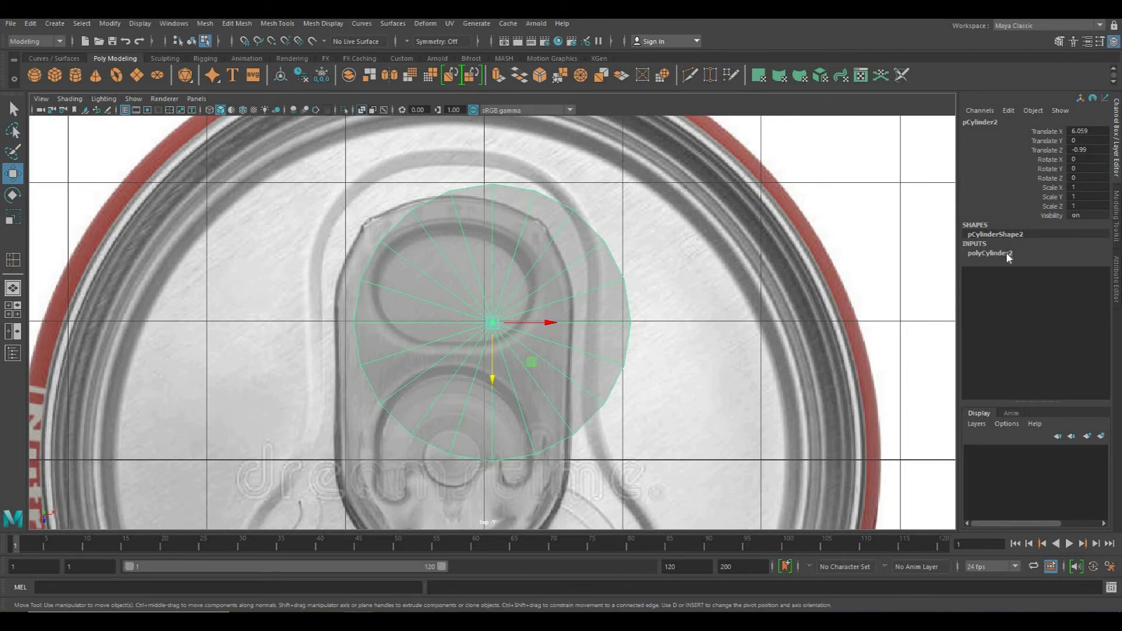
Try 50 axis subdivisions on the cylinder, and raise the value to 100 for a smoother rim
left_click(993, 253)
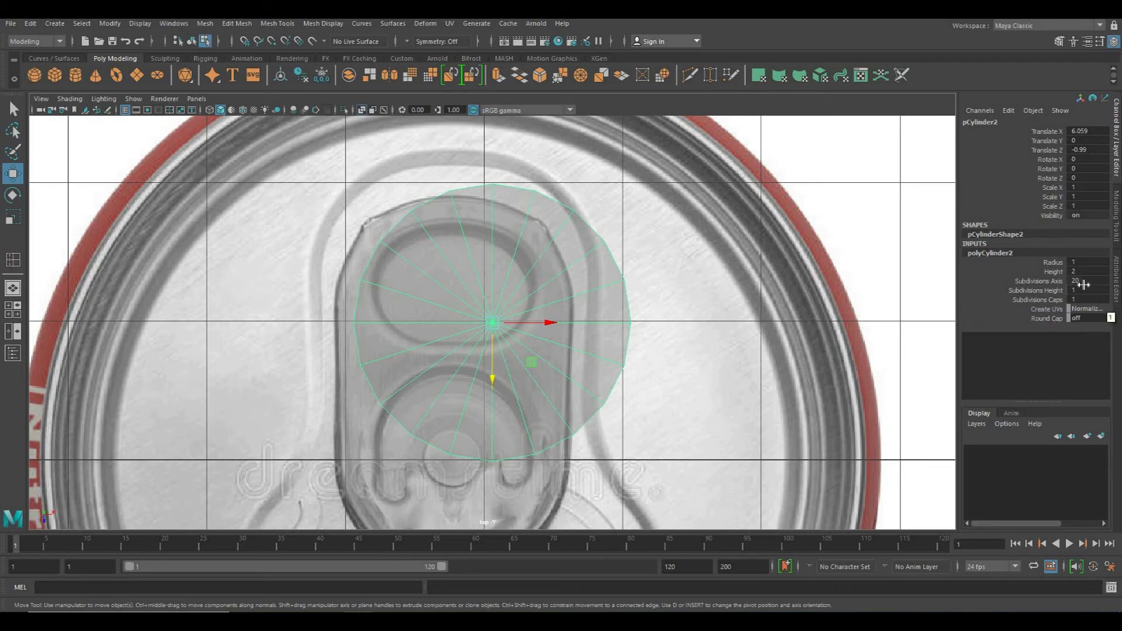
scroll(342, 324, "down", 5)
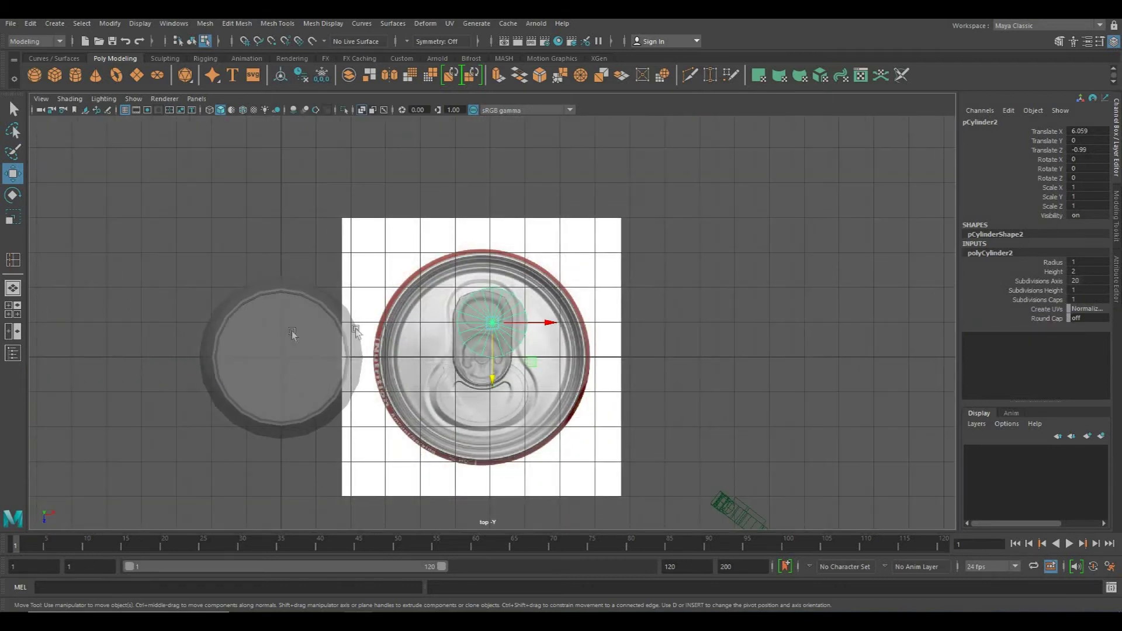
scroll(501, 340, "up", 6)
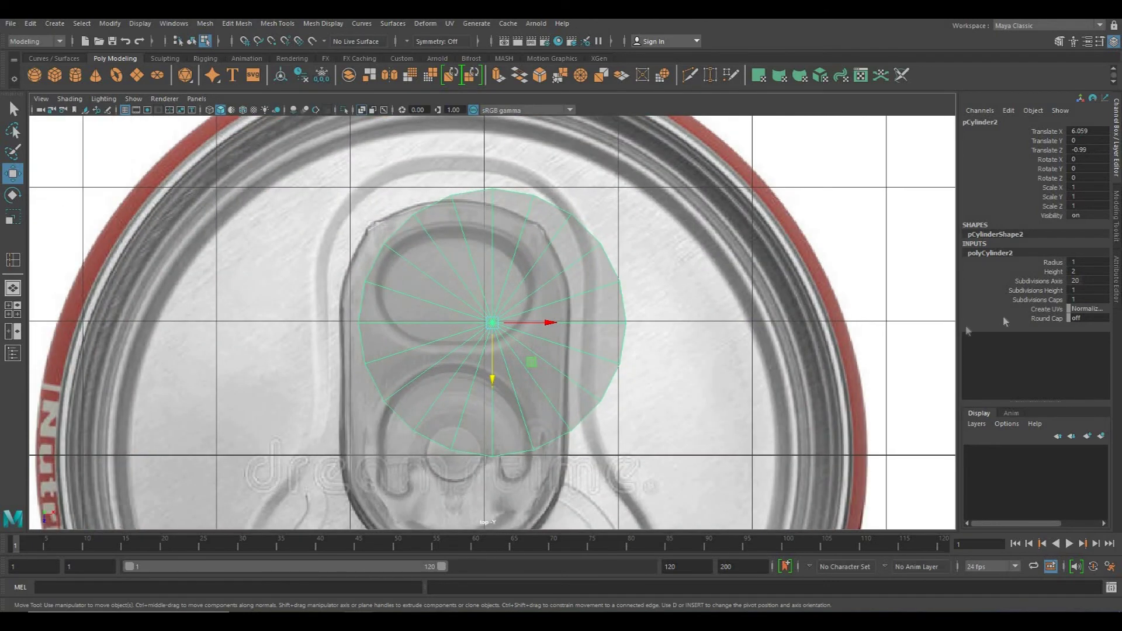
double_click(1073, 280)
type("50")
key("Return")
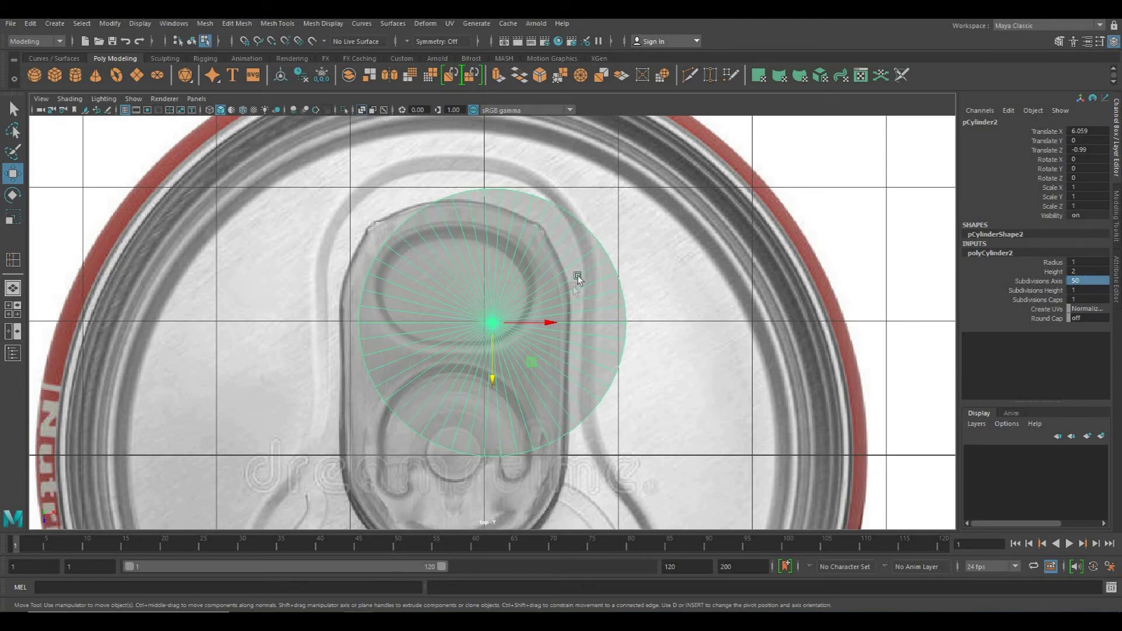
double_click(1091, 278)
type("100")
key("Return")
Scale the cylinder uniformly to about 0.743 and move it to about X 5.802, Z -1.23 over the tab hole
key("r")
left_click_drag(493, 327, 495, 299)
key("w")
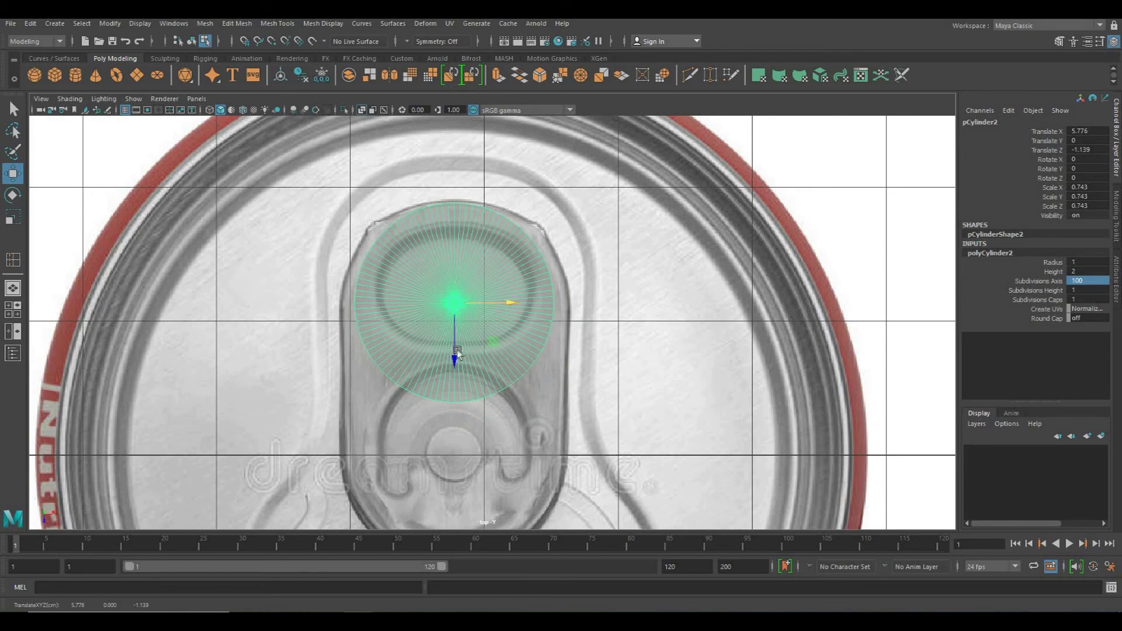
left_click_drag(454, 345, 454, 334)
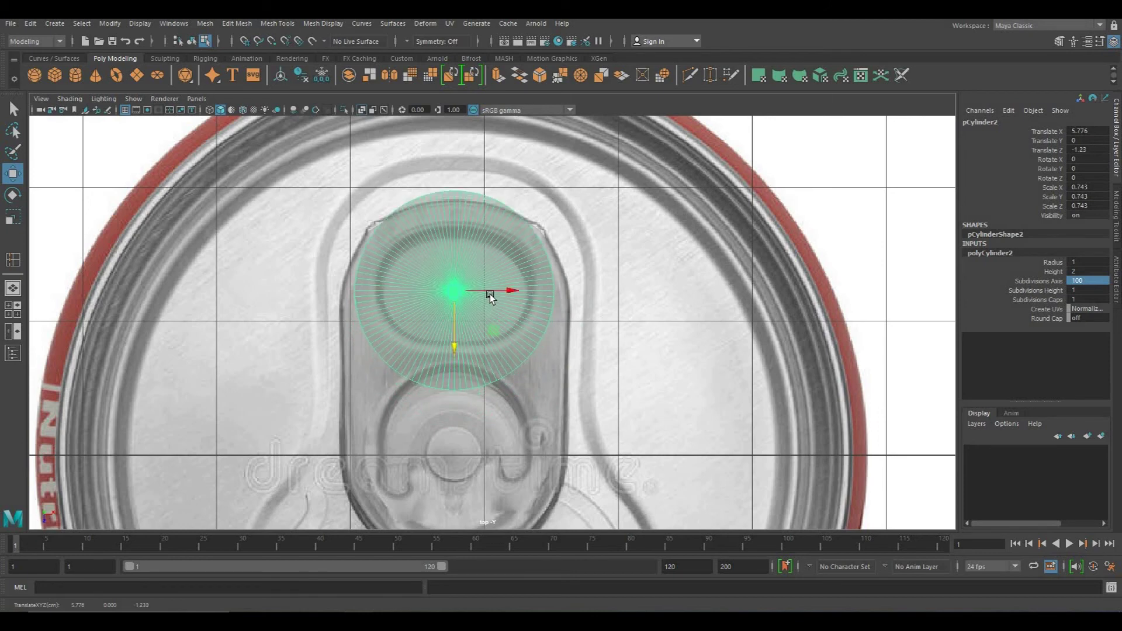
left_click_drag(496, 295, 500, 291)
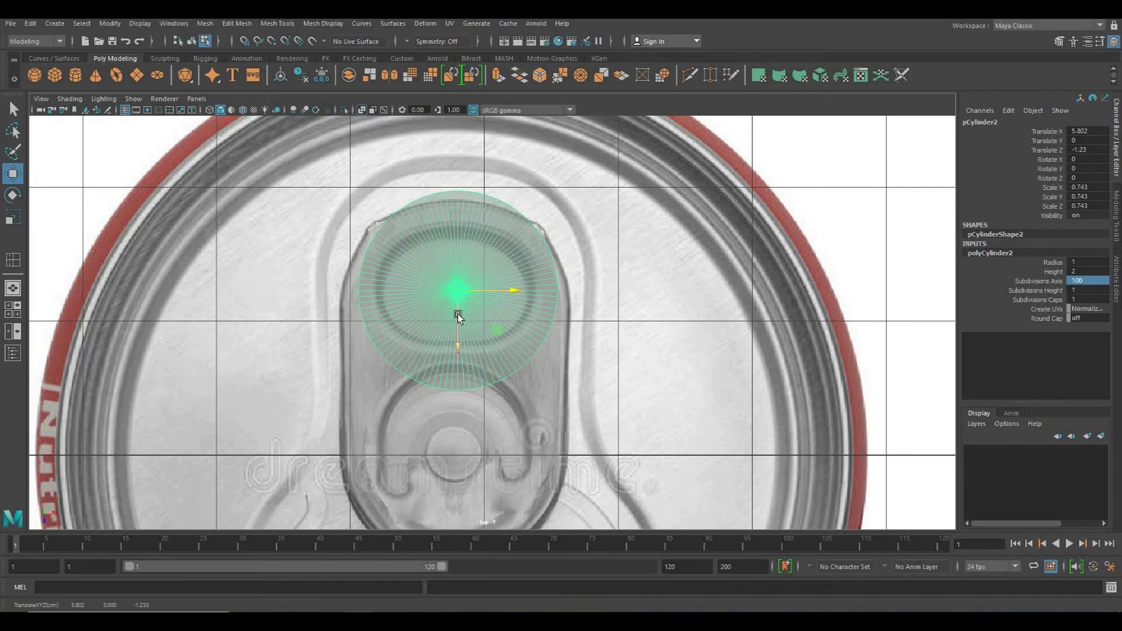
Flatten the cylinder into an oval of about 0.57 in X and 0.471 in Z, centred at about X 5.792, Z -1.271
scroll(475, 307, "up", 4)
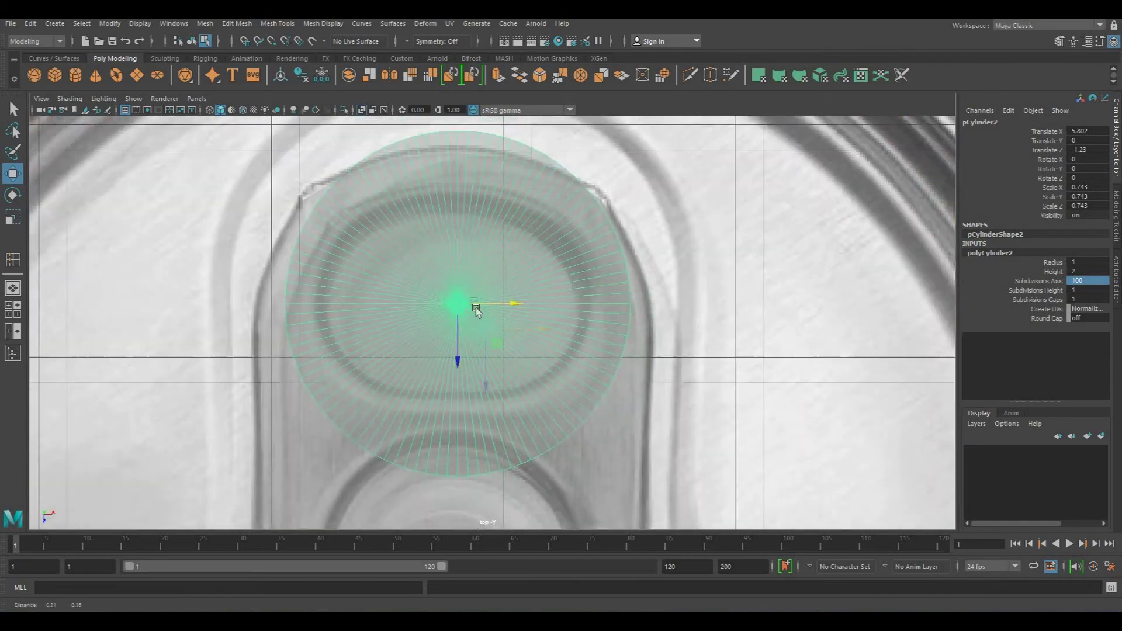
middle_click_drag(476, 308, 513, 323, "alt")
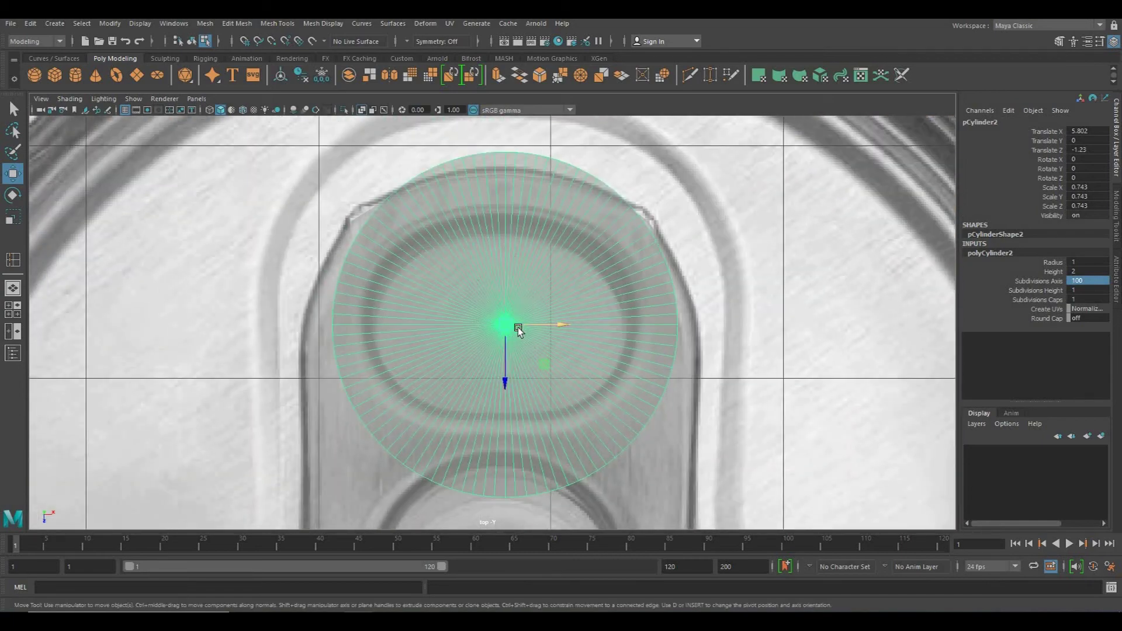
key("r")
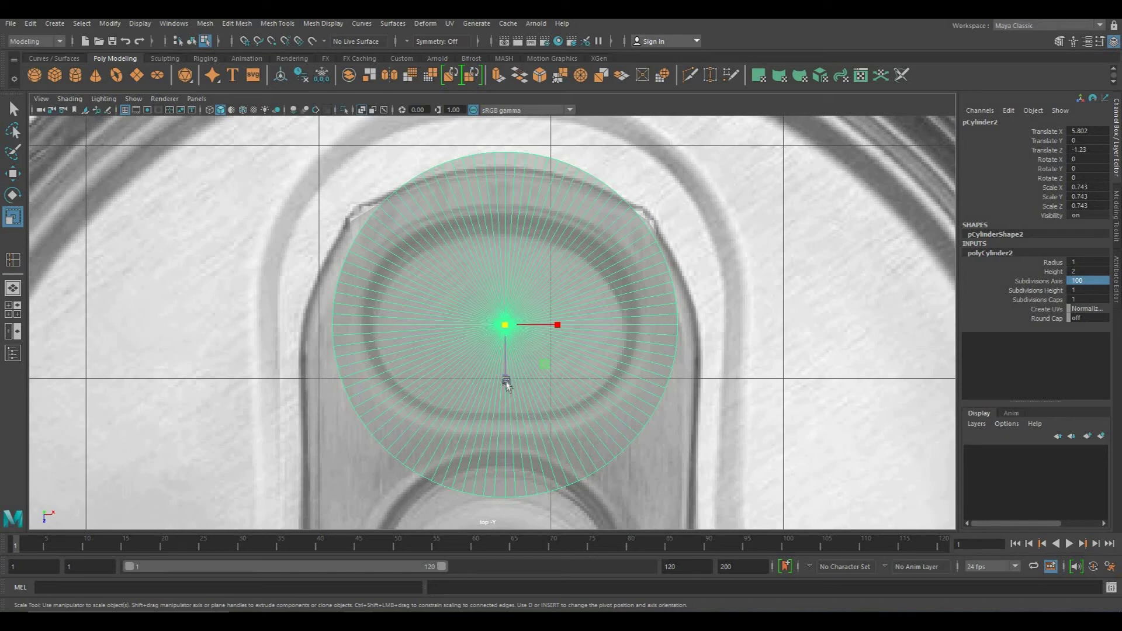
left_click_drag(504, 377, 537, 324)
key("w")
key("r")
key("w")
key("F8")
key("F8")
left_click_drag(544, 316, 543, 316)
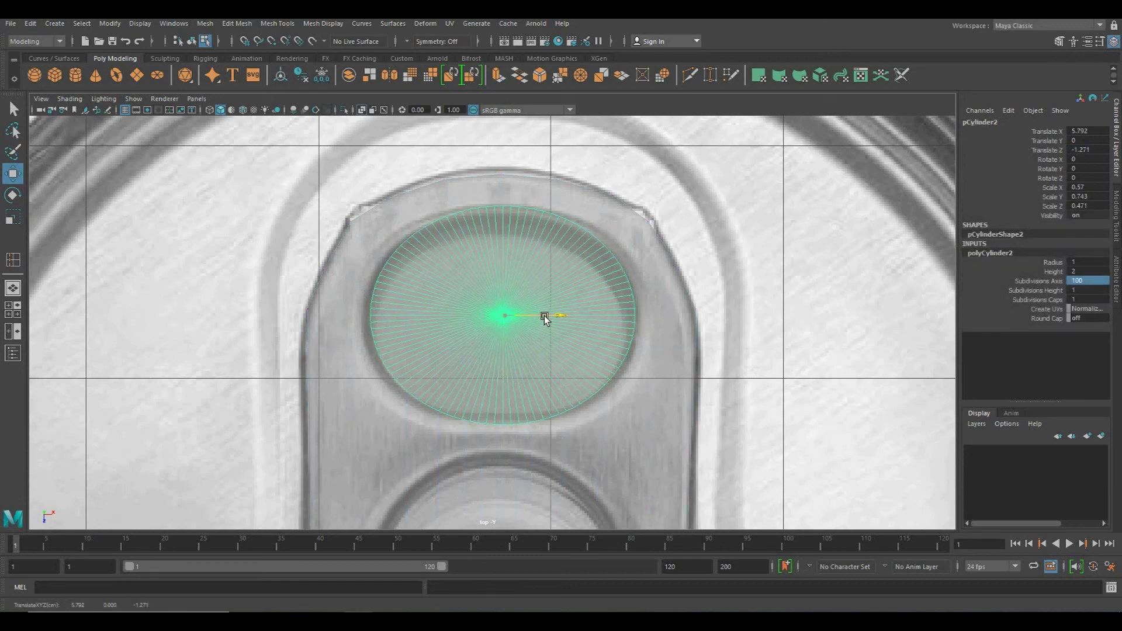
Refine the oval cylinder's scale to about 0.585 in X and 0.429 in Z to match the hole's inner edge
key("r")
left_click_drag(549, 317, 574, 317)
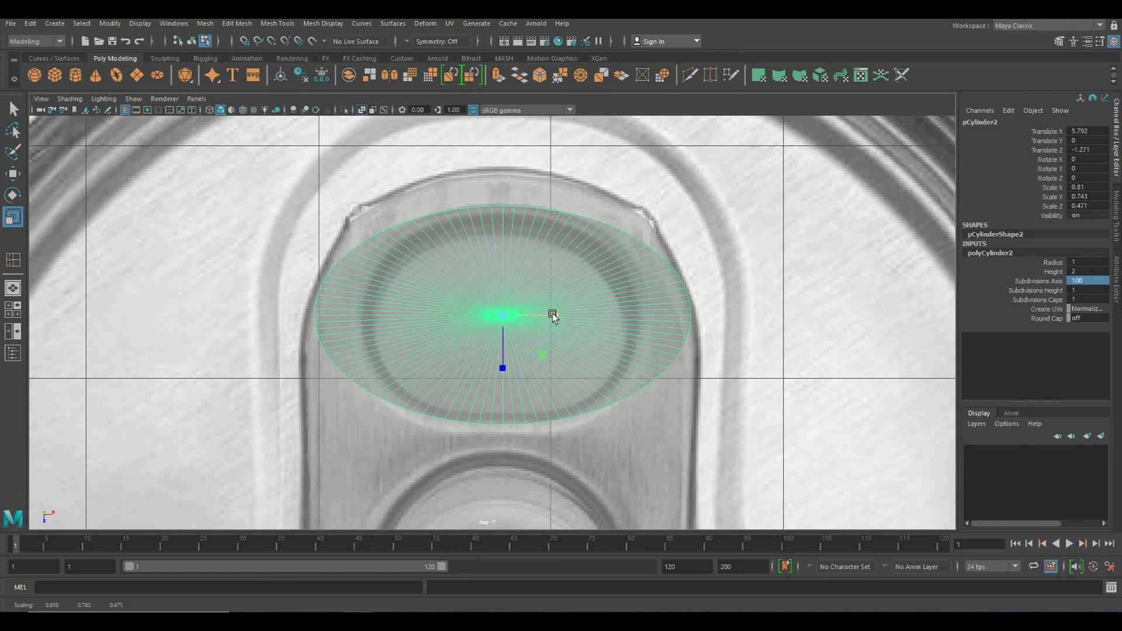
left_click_drag(552, 314, 538, 314)
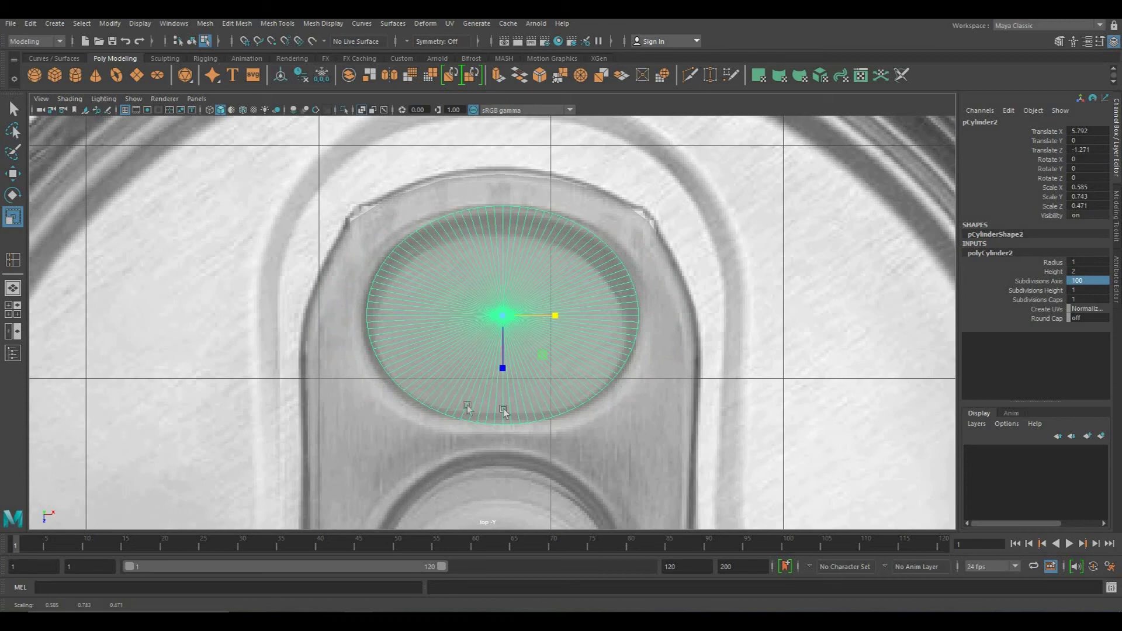
left_click_drag(504, 356, 503, 352)
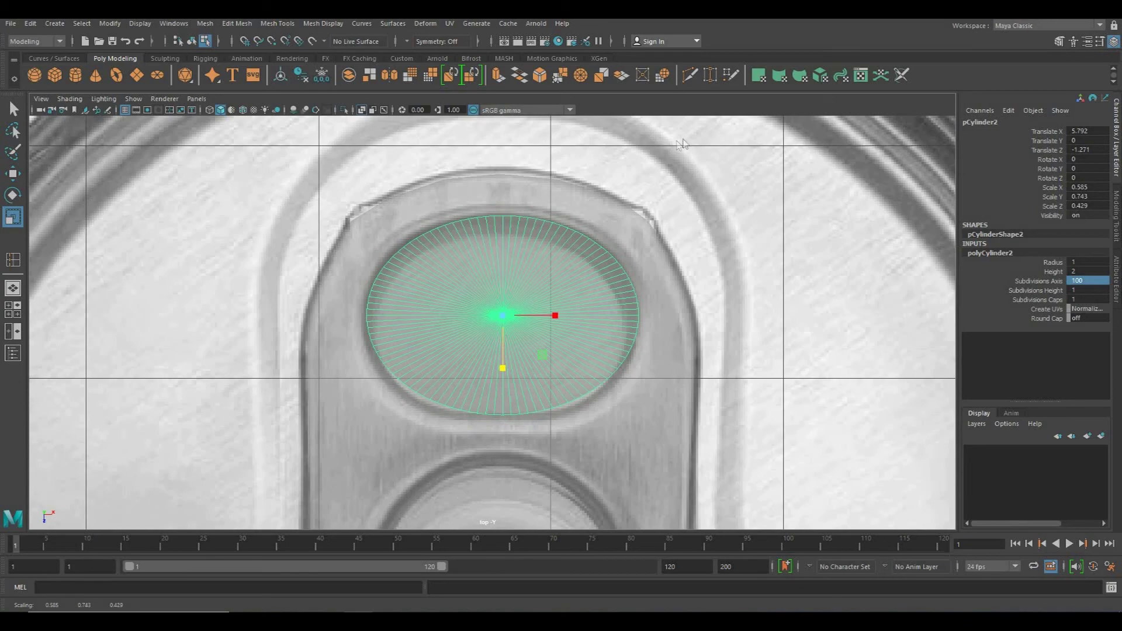
Examine in perspective how the oval cylinder sits in the tab block and how far it protrudes
key("space")
key("space")
left_click_drag(663, 260, 585, 175, "alt")
middle_click_drag(591, 233, 515, 121, "alt")
left_click_drag(569, 283, 576, 199, "alt")
left_click_drag(601, 310, 611, 439, "alt")
key("space")
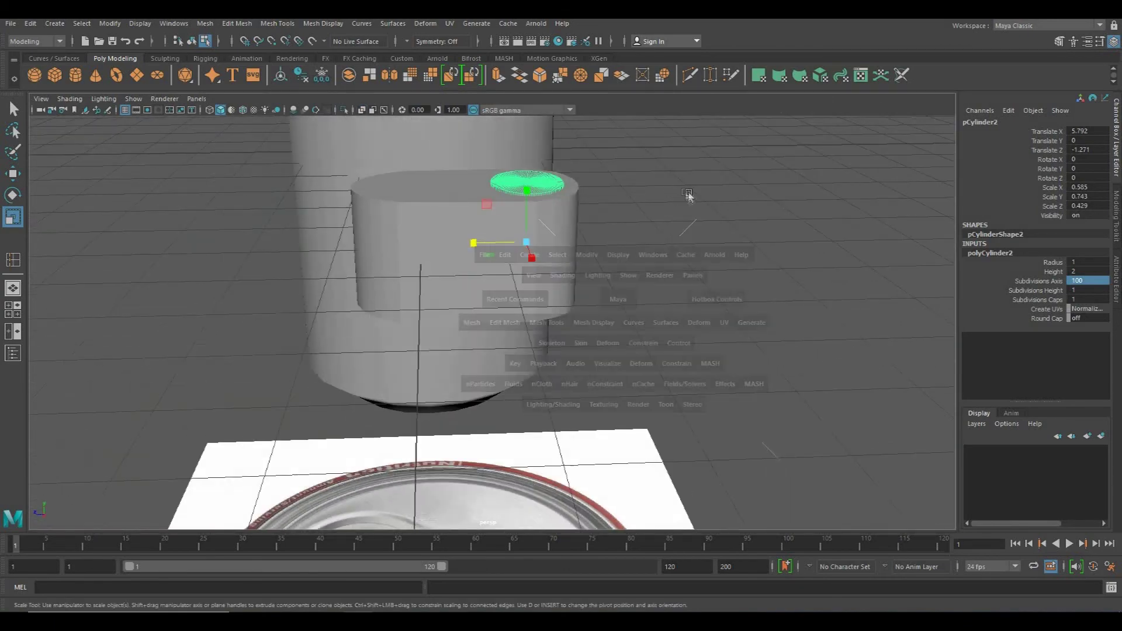
Stretch the oval cylinder vertically to a Y scale of about 1.247 so it passes fully through the tab block
key("space")
left_click_drag(694, 275, 656, 247, "alt")
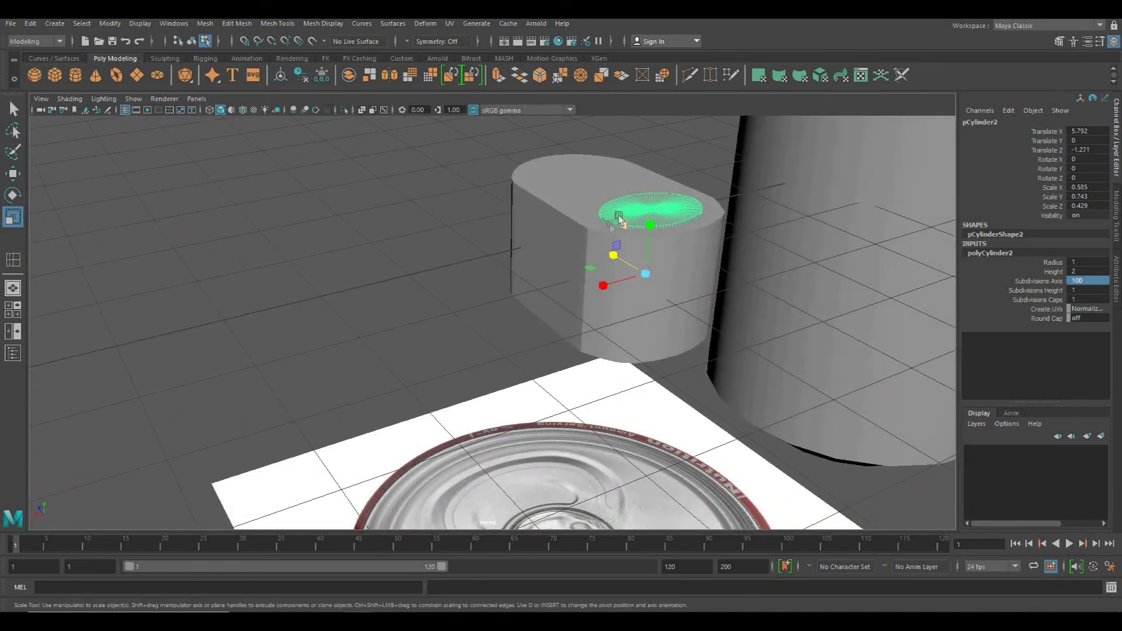
left_click_drag(654, 208, 525, 218, "alt")
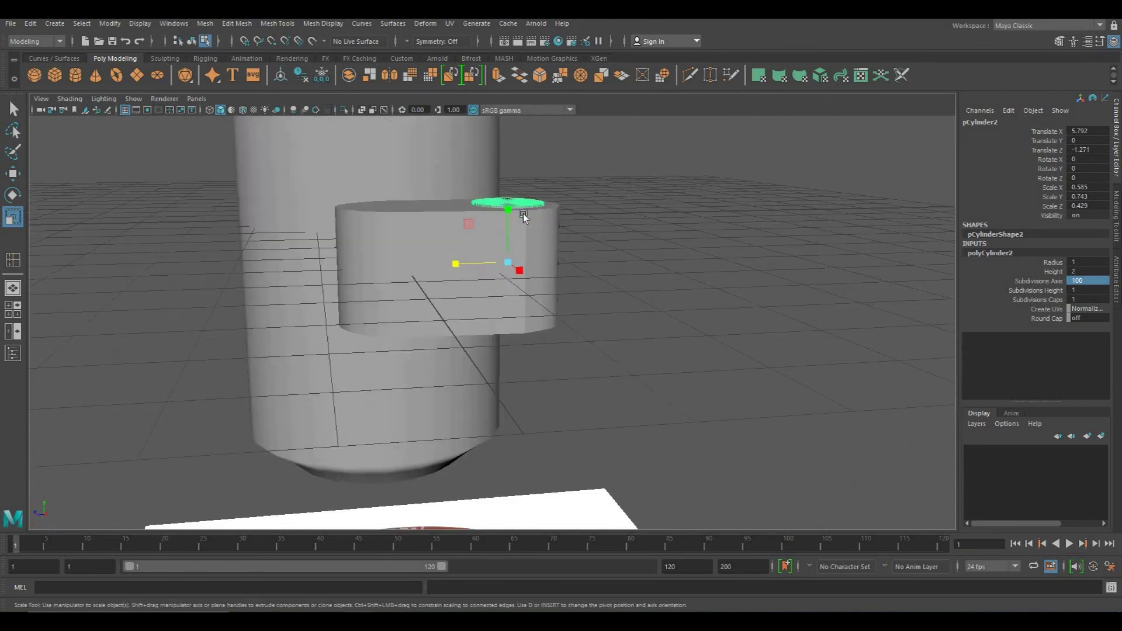
left_click_drag(596, 251, 538, 215, "alt")
left_click_drag(631, 260, 539, 255, "alt")
Return to object selection and subtract the oval cylinder from the tab block with a Boolean Difference
key("F9")
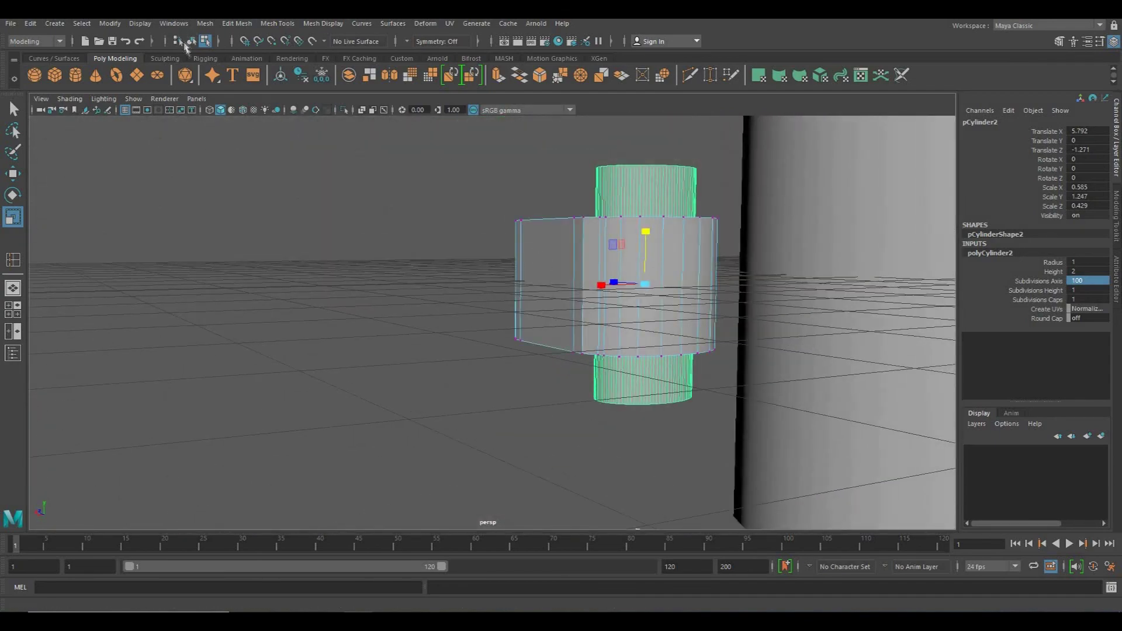
left_click(191, 41)
left_click_drag(396, 165, 628, 332, "alt")
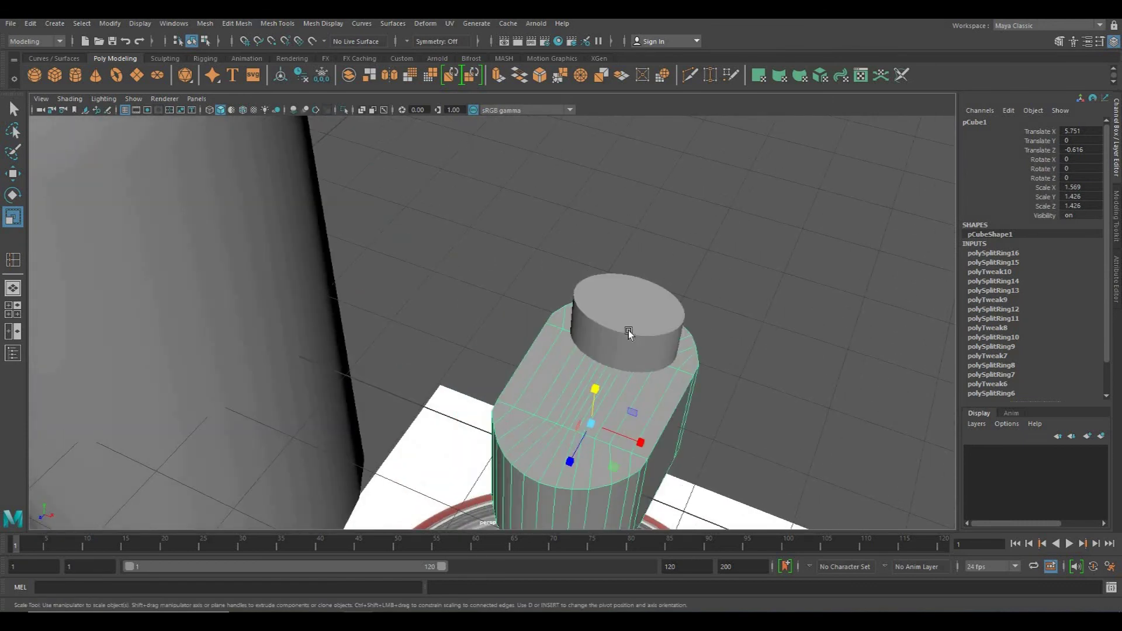
left_click(628, 332)
left_click_drag(669, 282, 525, 374, "alt")
key("w")
key("ctrl+z")
left_click_drag(631, 286, 465, 272, "alt")
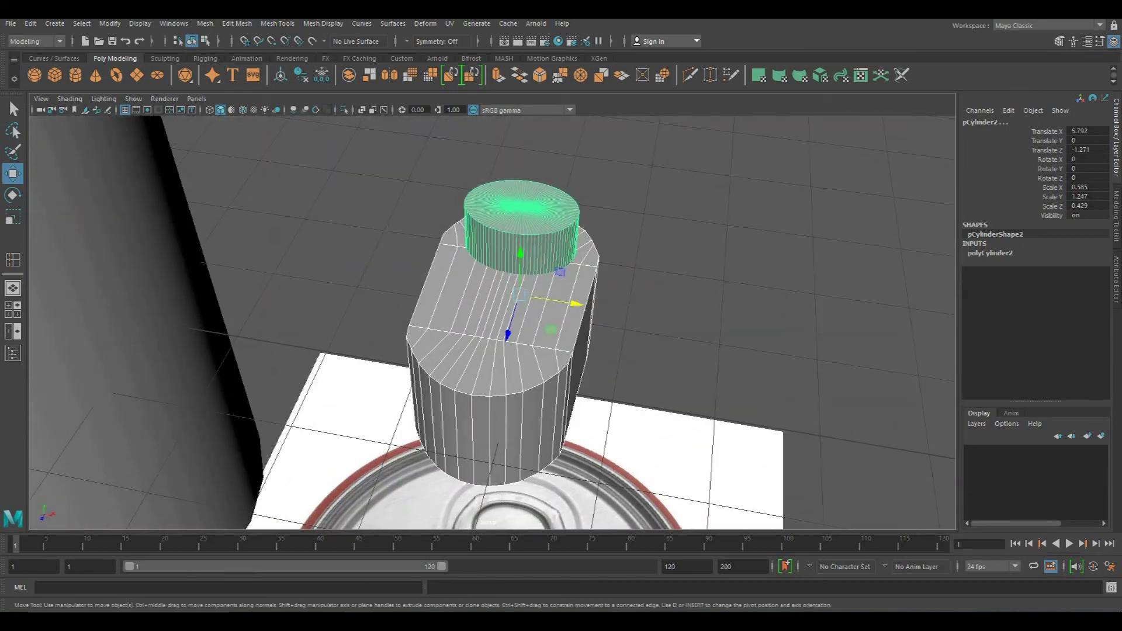
left_click(205, 24)
mouse_move(275, 55)
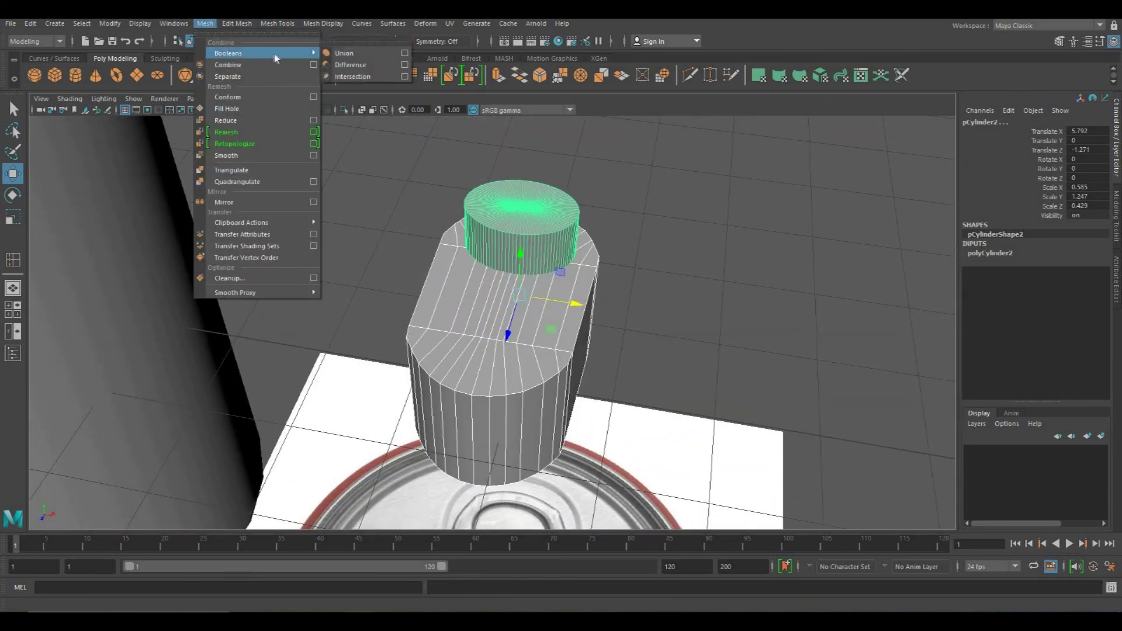
left_click(380, 69)
Examine the tab's finger hole against the lid photo from above and through the block in perspective
key("space")
key("space")
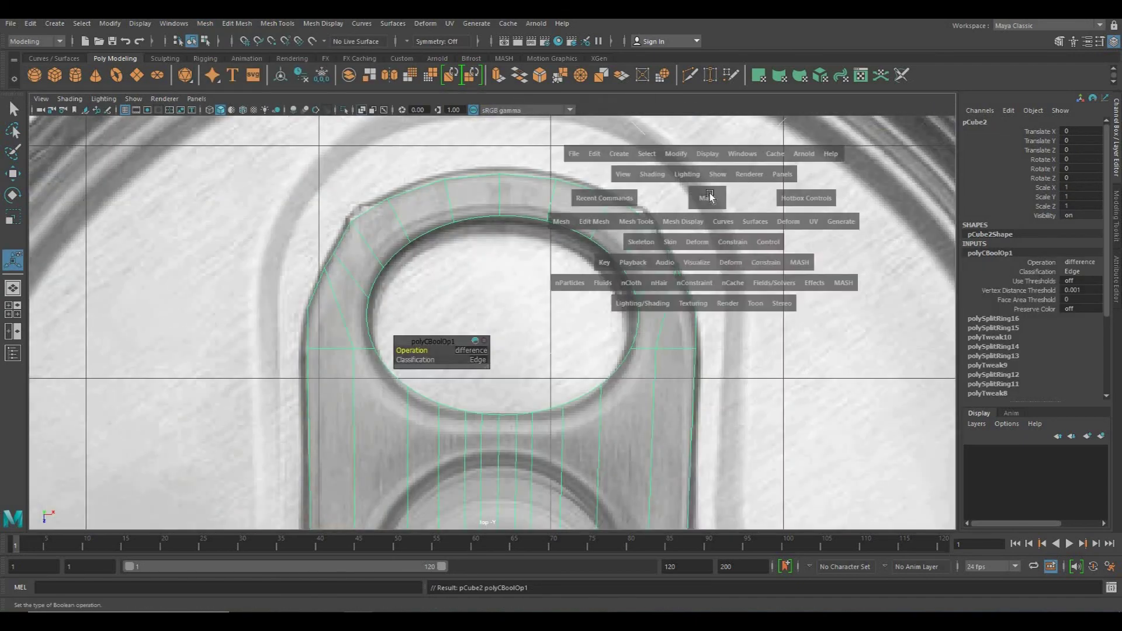
left_click(709, 198)
left_click_drag(707, 200, 568, 369, "alt")
left_click(513, 321)
scroll(549, 325, "up", 5)
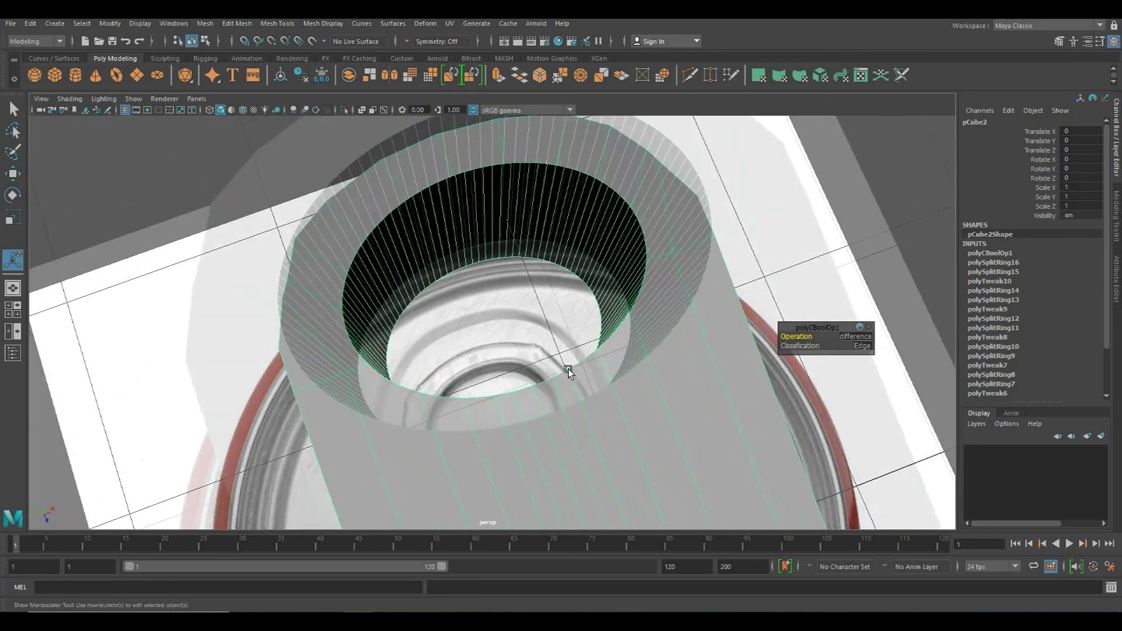
scroll(568, 369, "up", 10)
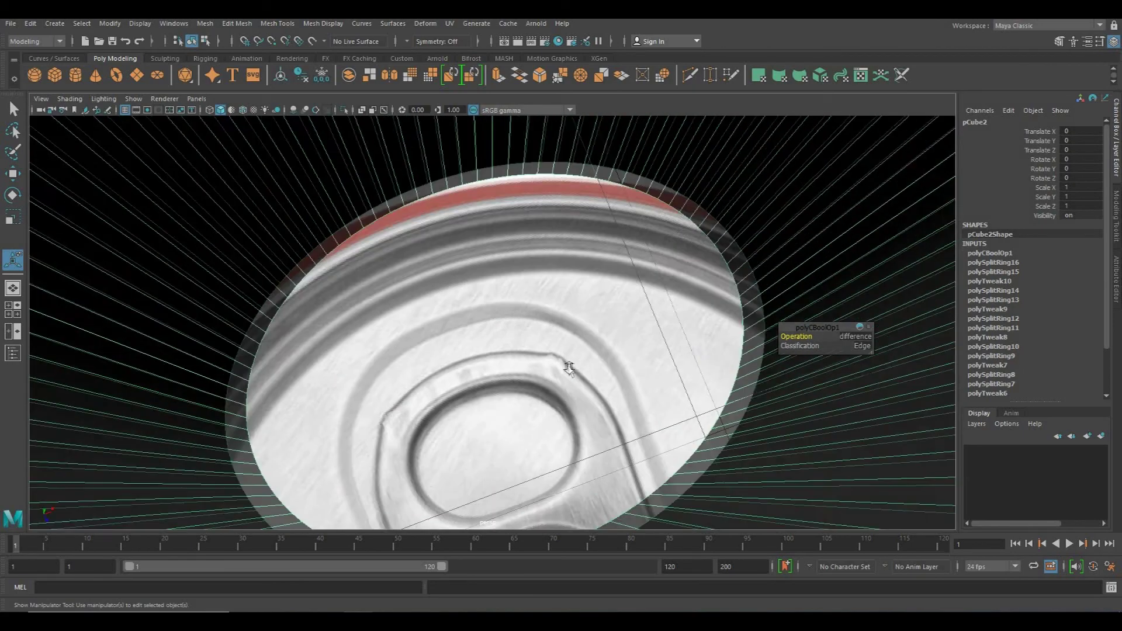
scroll(570, 366, "down", 10)
mouse_move(569, 367)
left_mouse_down("alt")
mouse_move(588, 381)
mouse_move(573, 365)
left_mouse_up("alt")
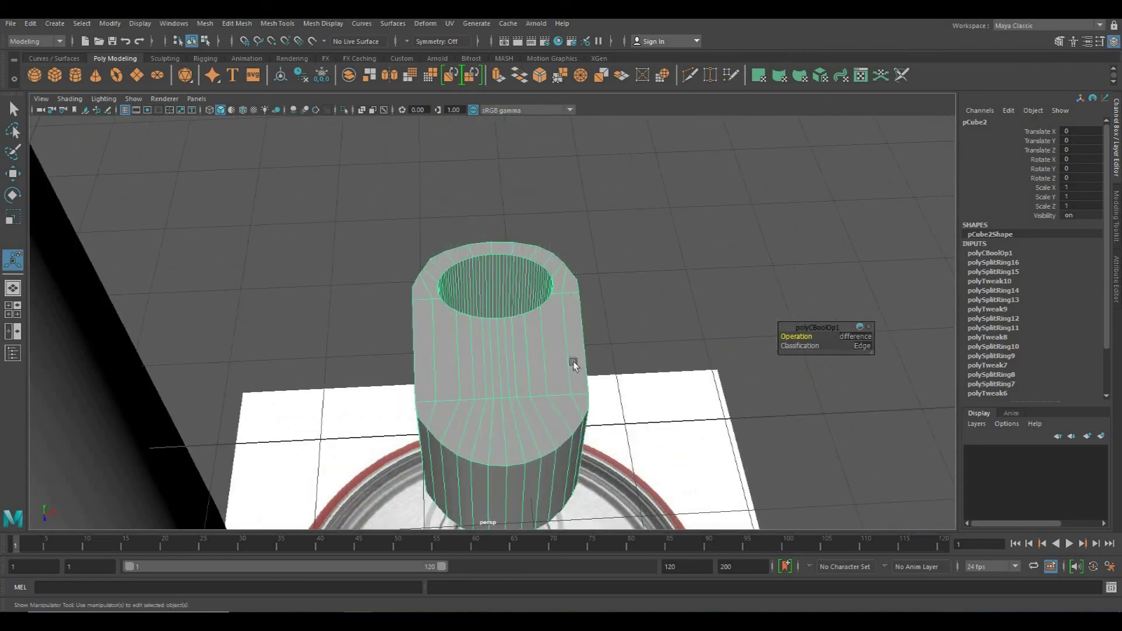
key("space")
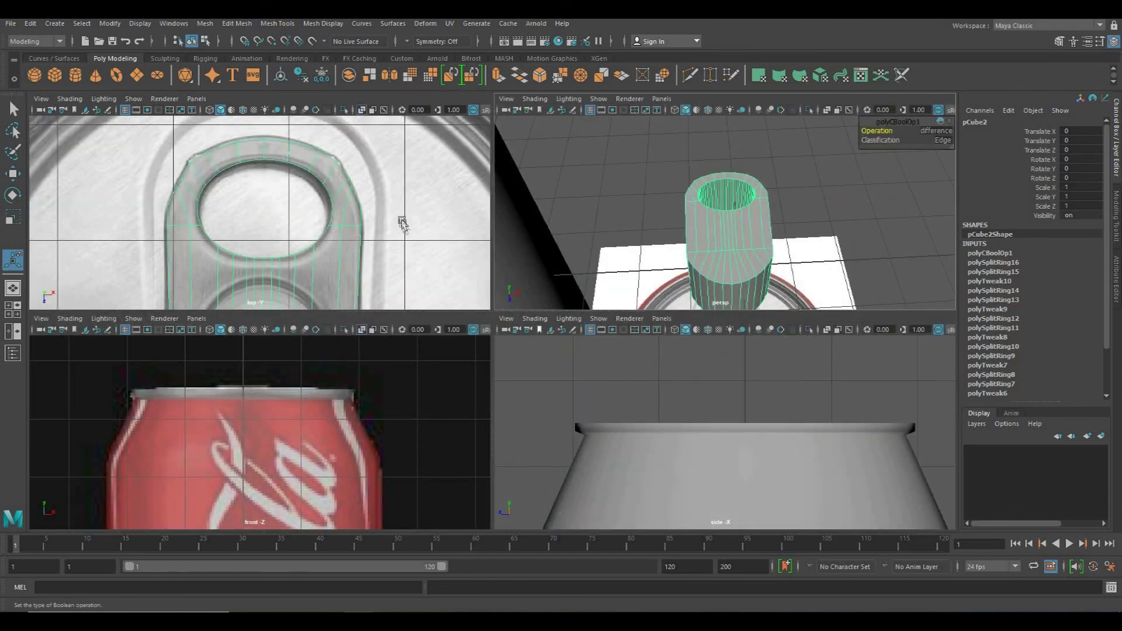